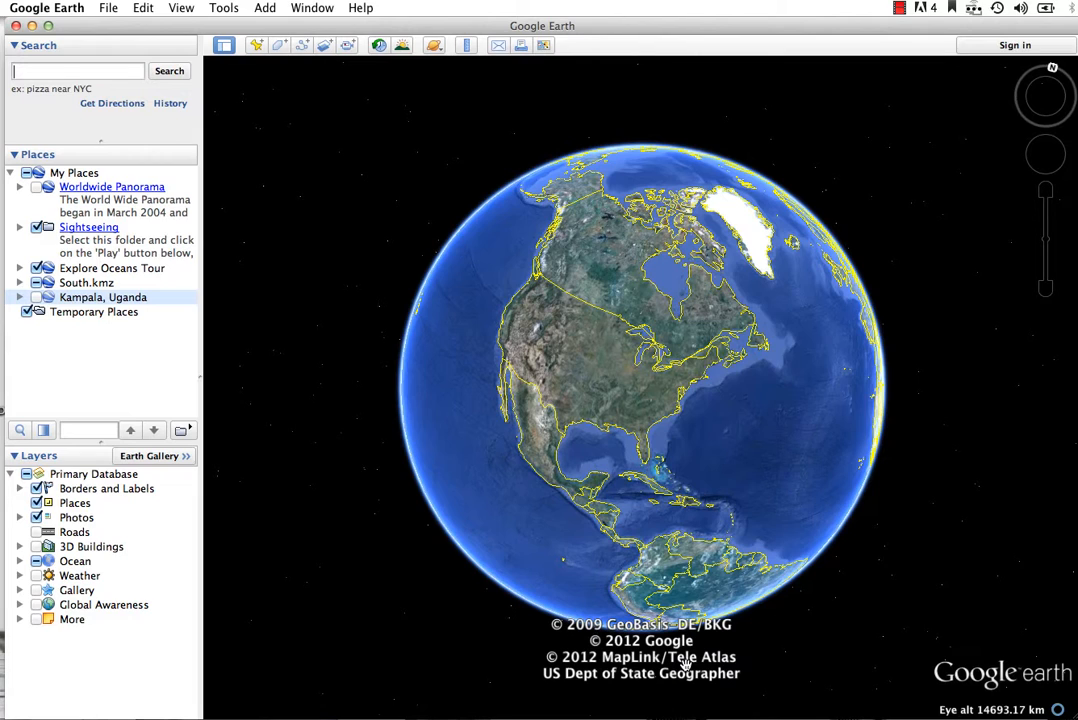
Create a folder named "Hotdogs of Raleigh" inside My Places
left_click(68, 174)
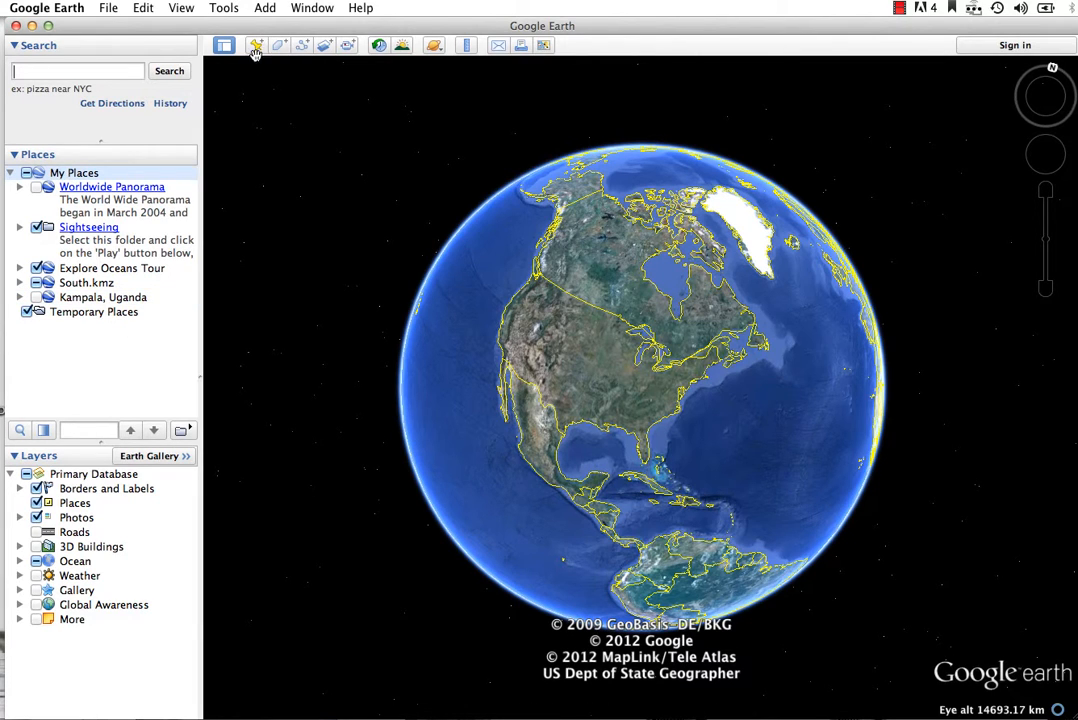
left_click(265, 8)
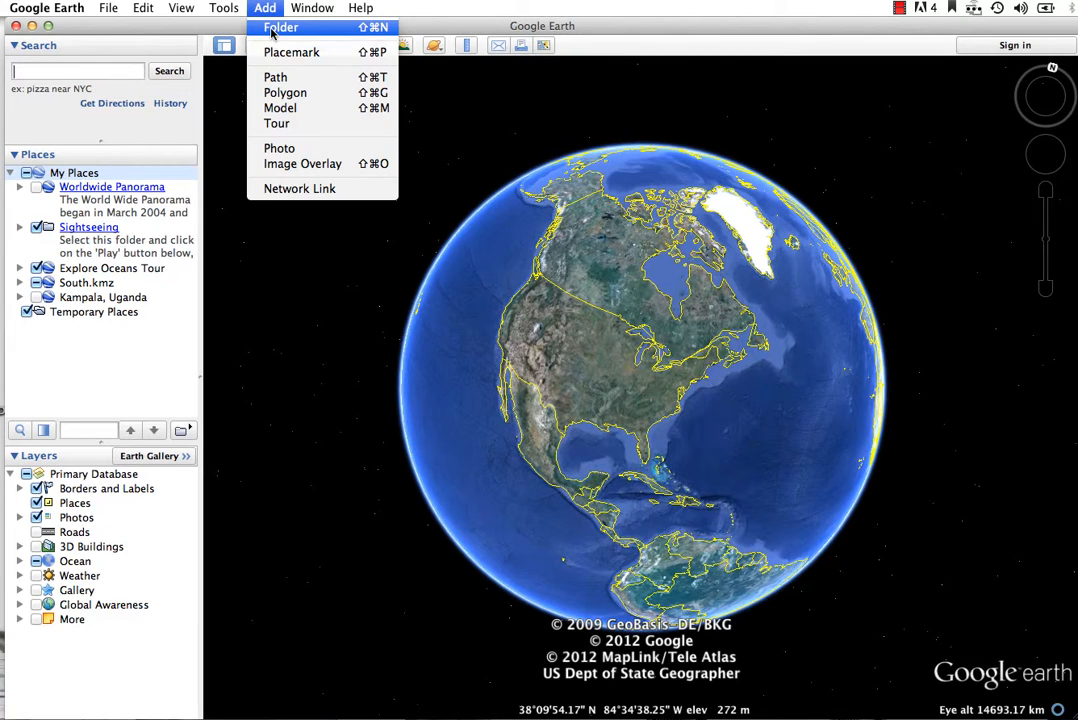
left_click(272, 35)
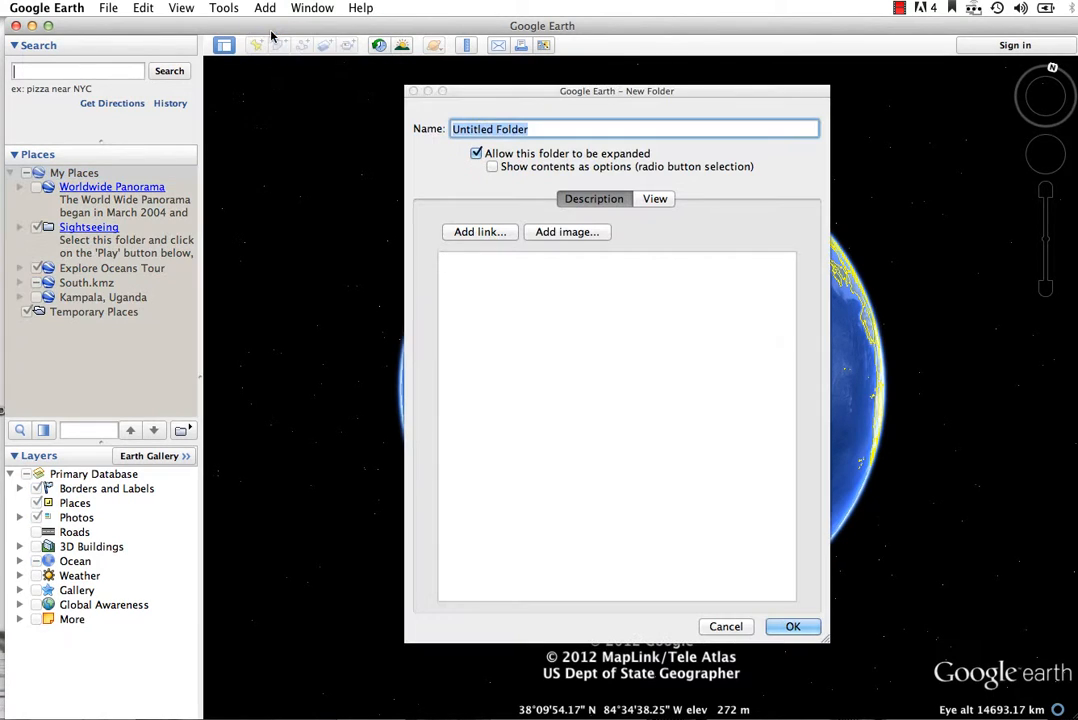
type("Hoto")
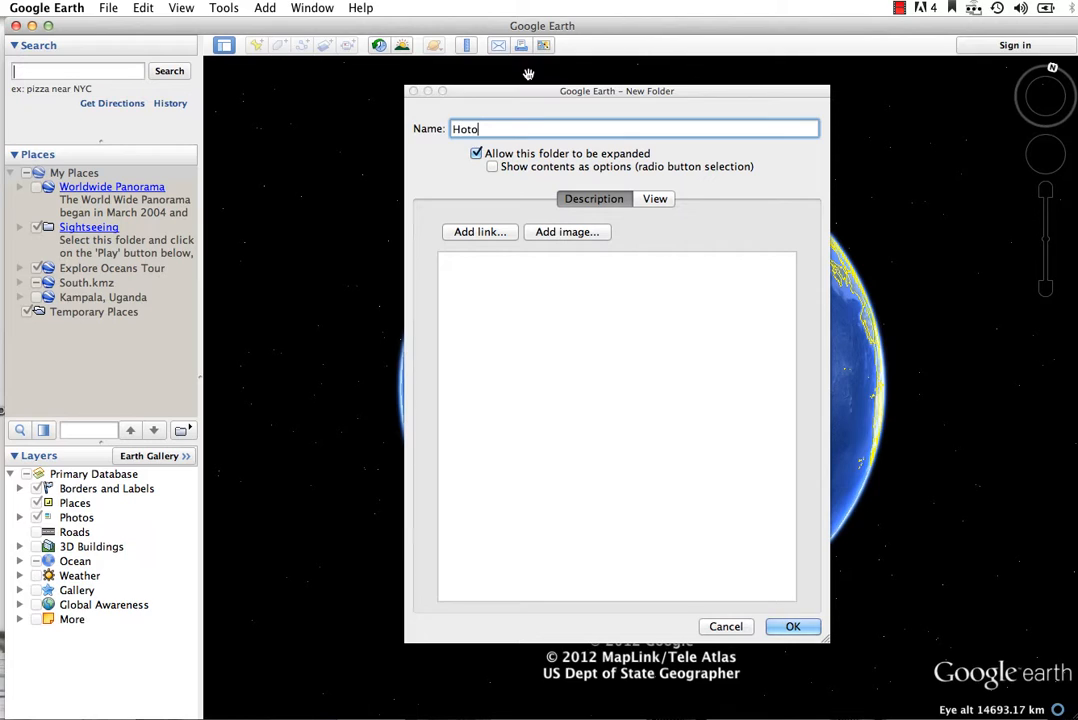
key("BackSpace")
type("dogs of Raleigh")
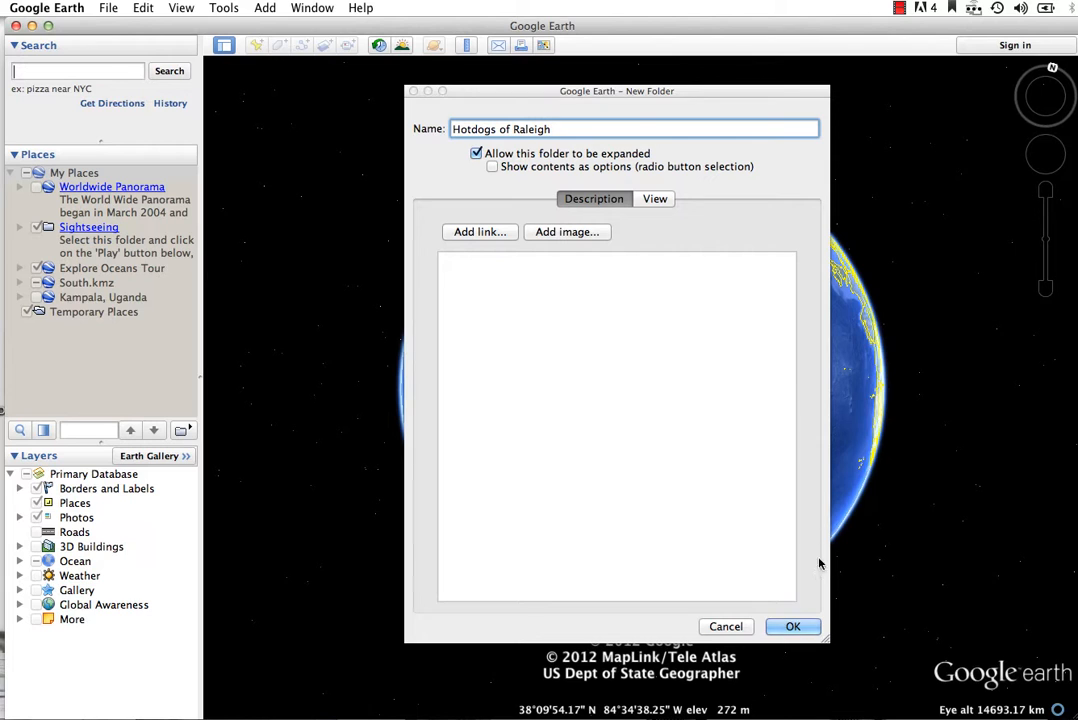
left_click(794, 627)
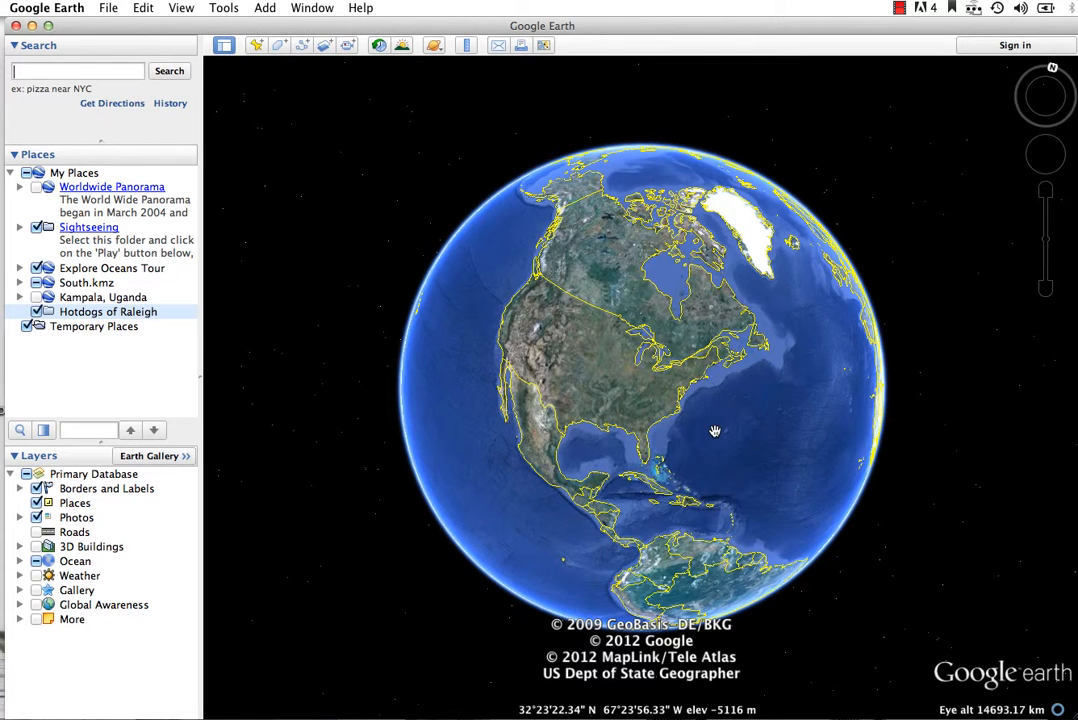
Search the globe for "snoopy hot dogs raleigh"
left_click(113, 71)
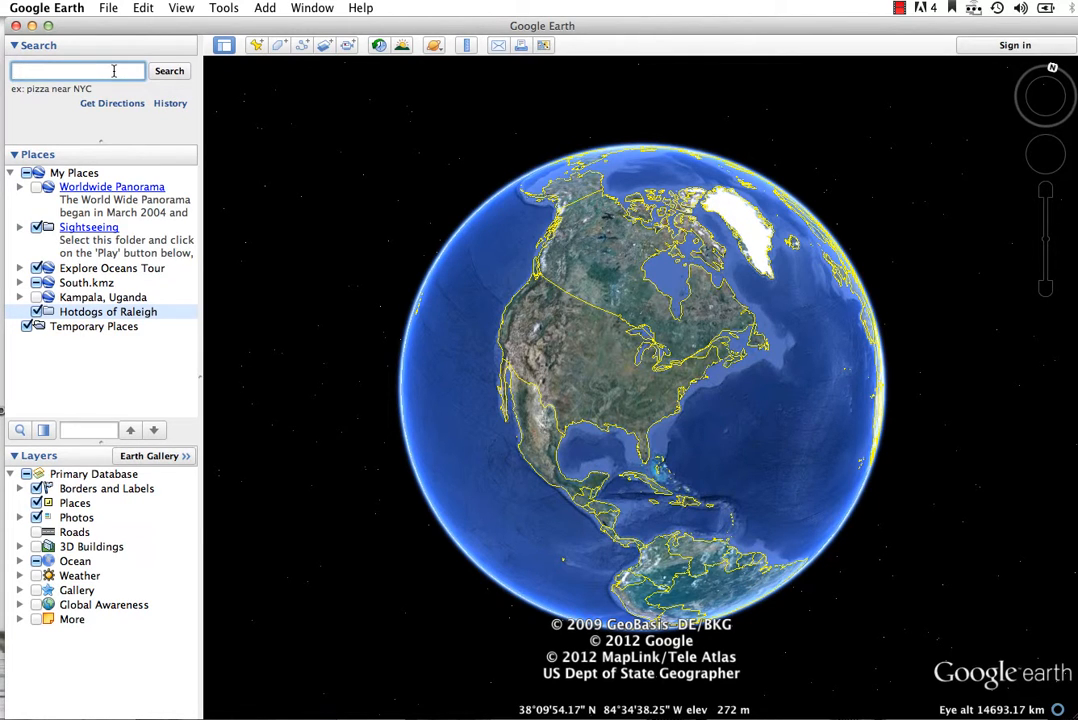
type("s")
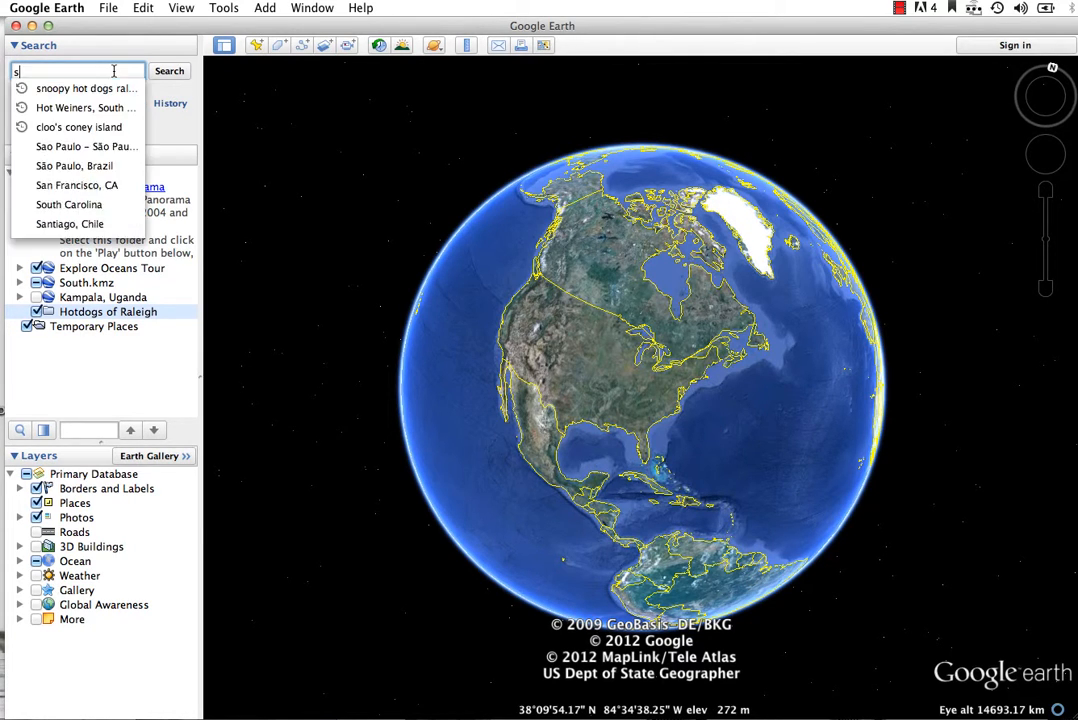
type("noop")
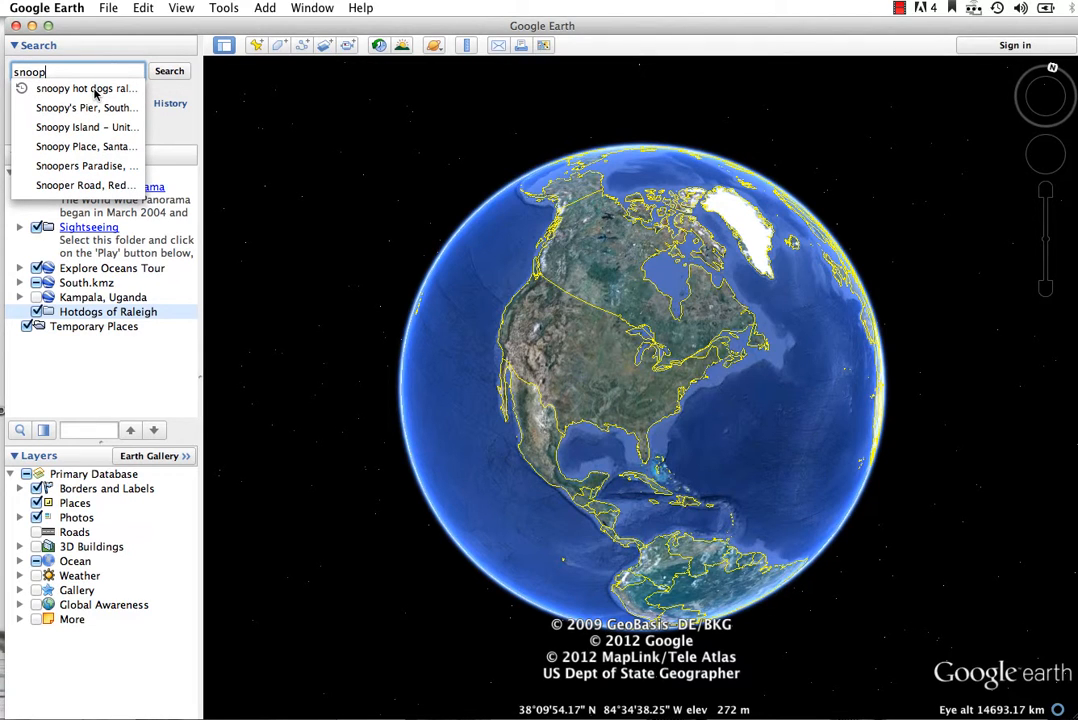
left_click(95, 90)
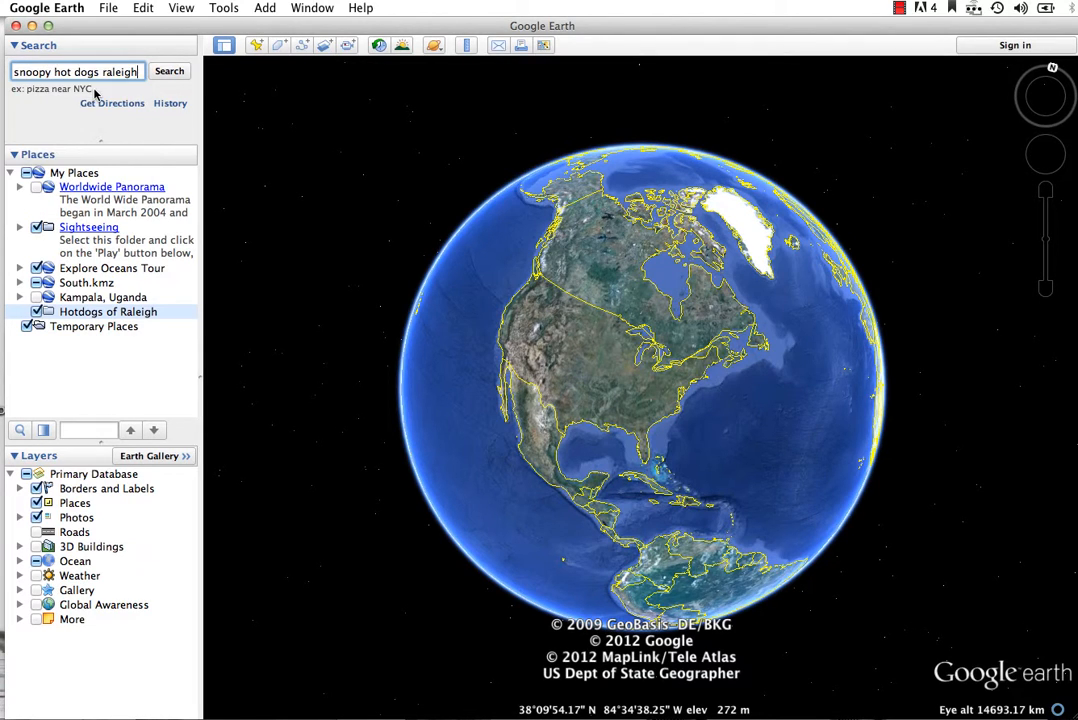
left_click(166, 72)
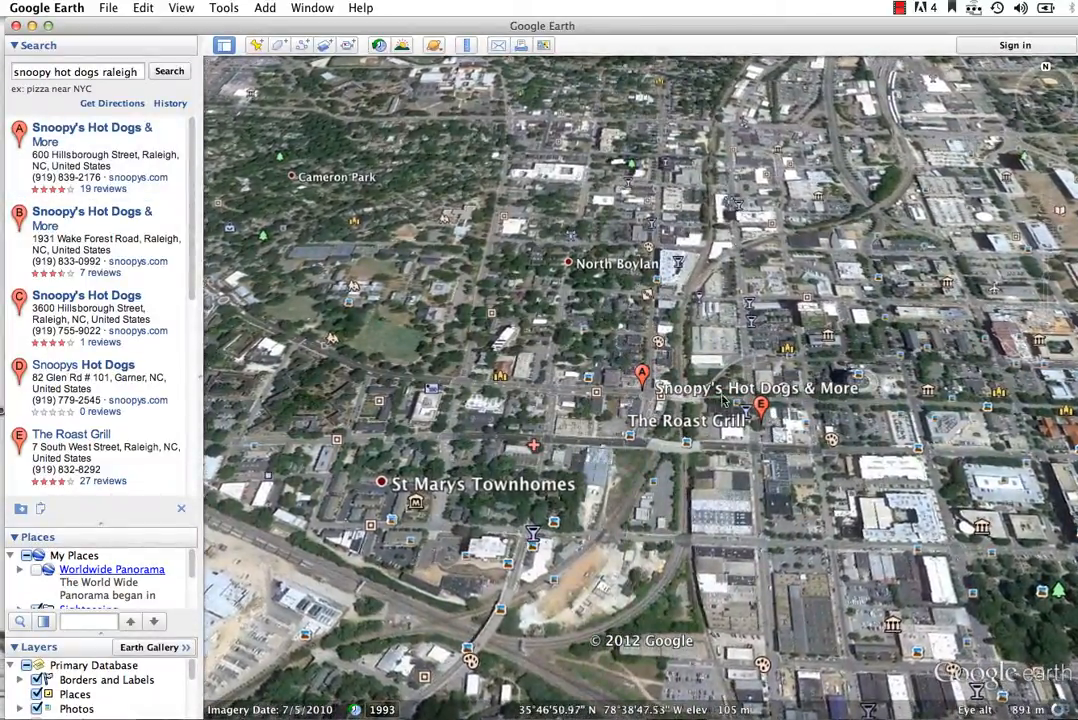
Enter Street View at Glenwood Avenue and Hillsborough Street, move along Hillsborough Street and face the front of Snoopy's
scroll(699, 387, "up", 5)
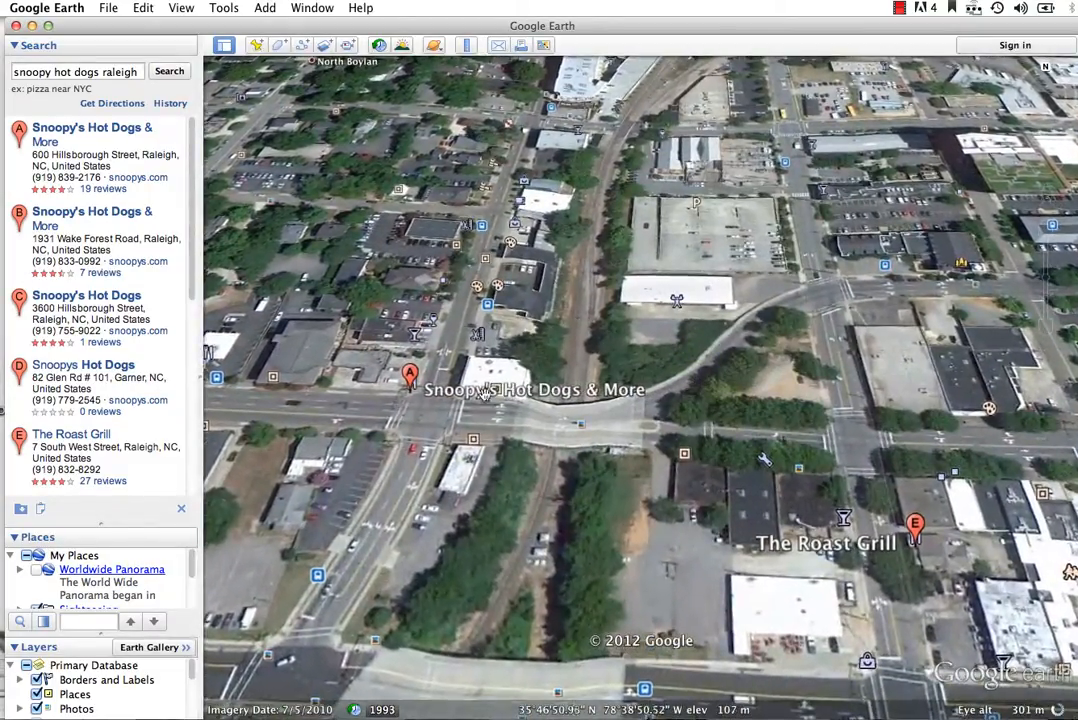
mouse_move(413, 402)
left_mouse_down()
mouse_move(579, 390)
mouse_move(608, 375)
left_mouse_up()
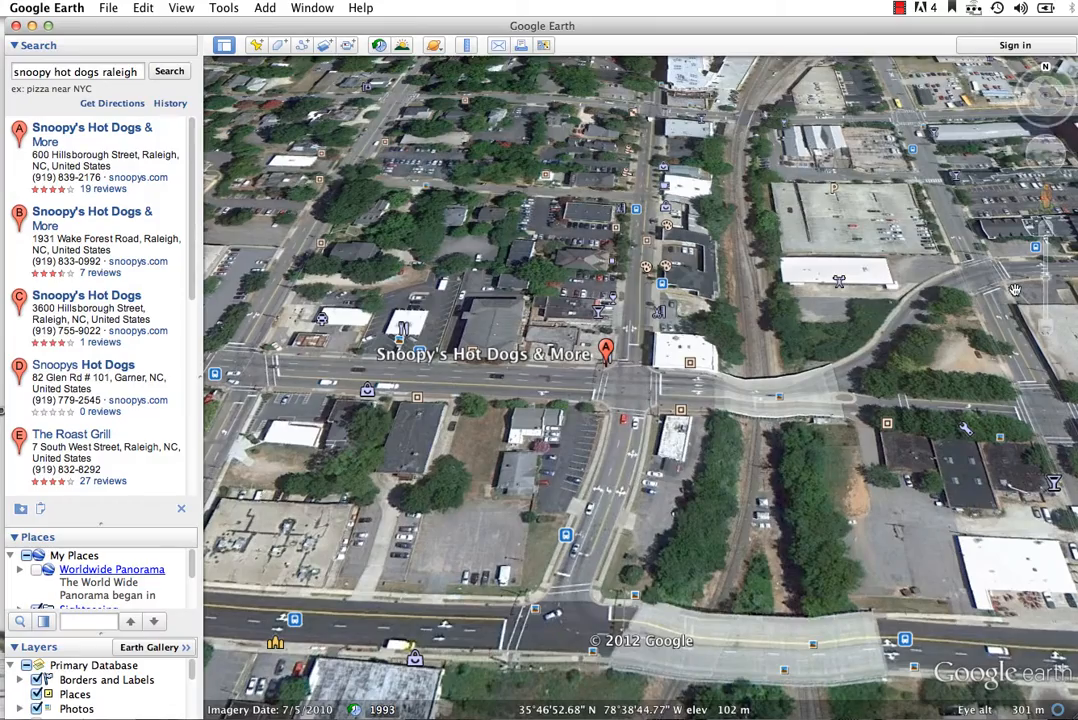
left_click_drag(1047, 277, 1005, 210)
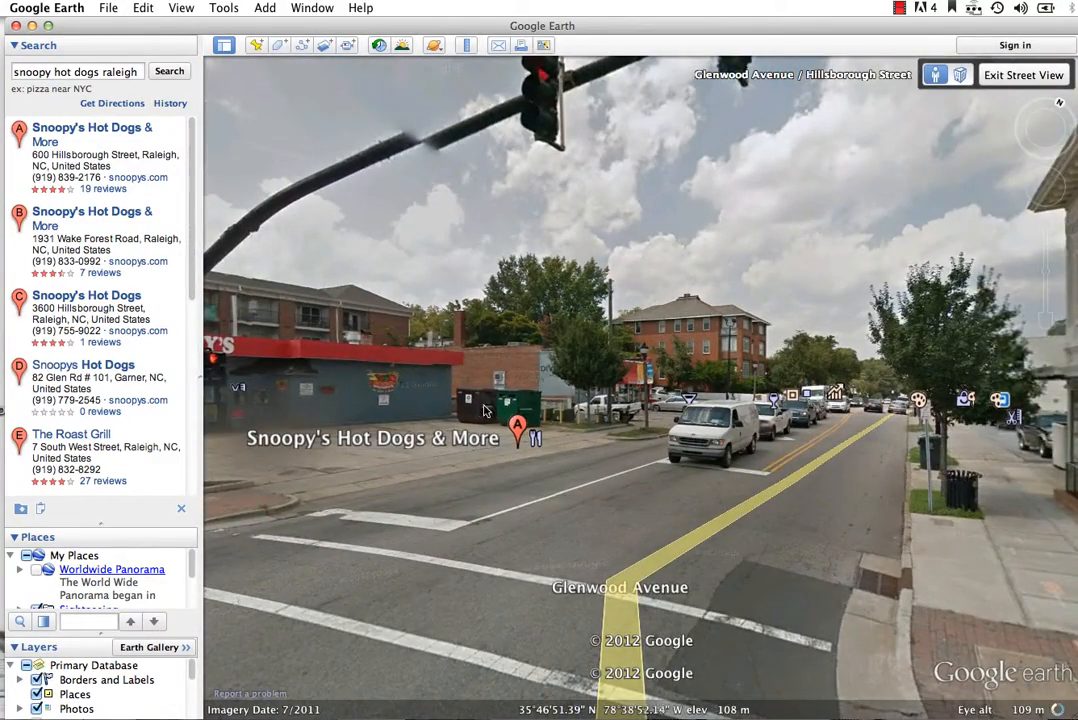
left_click_drag(484, 410, 764, 390)
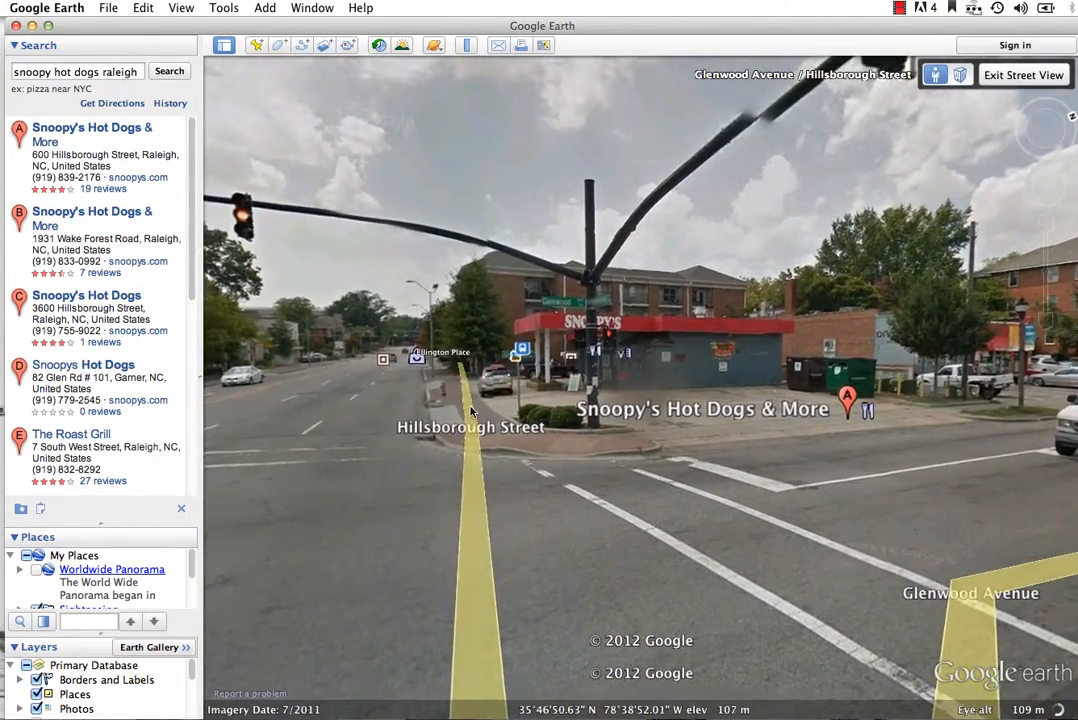
double_click(382, 387)
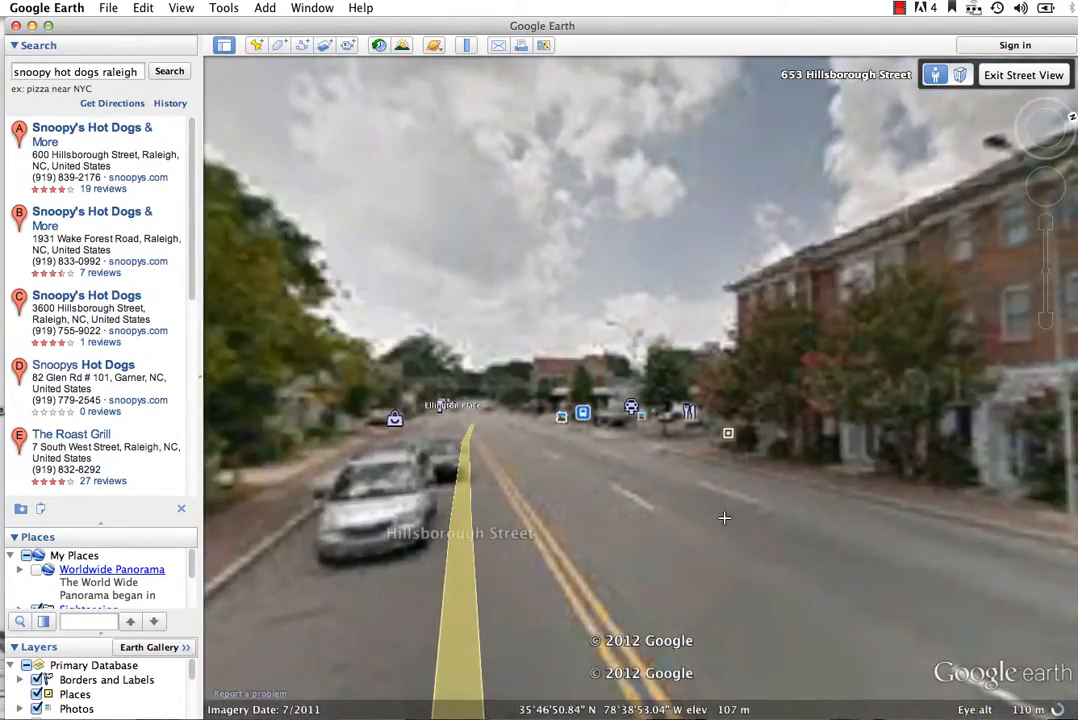
left_click_drag(724, 517, 2, 400)
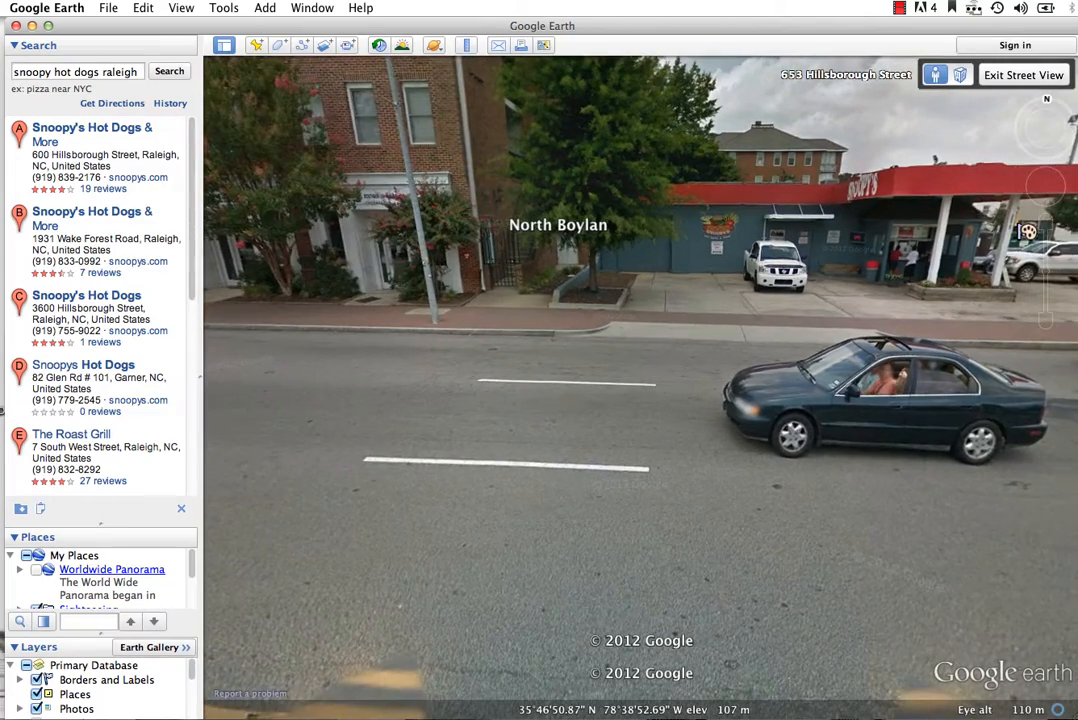
left_click_drag(588, 237, 496, 309)
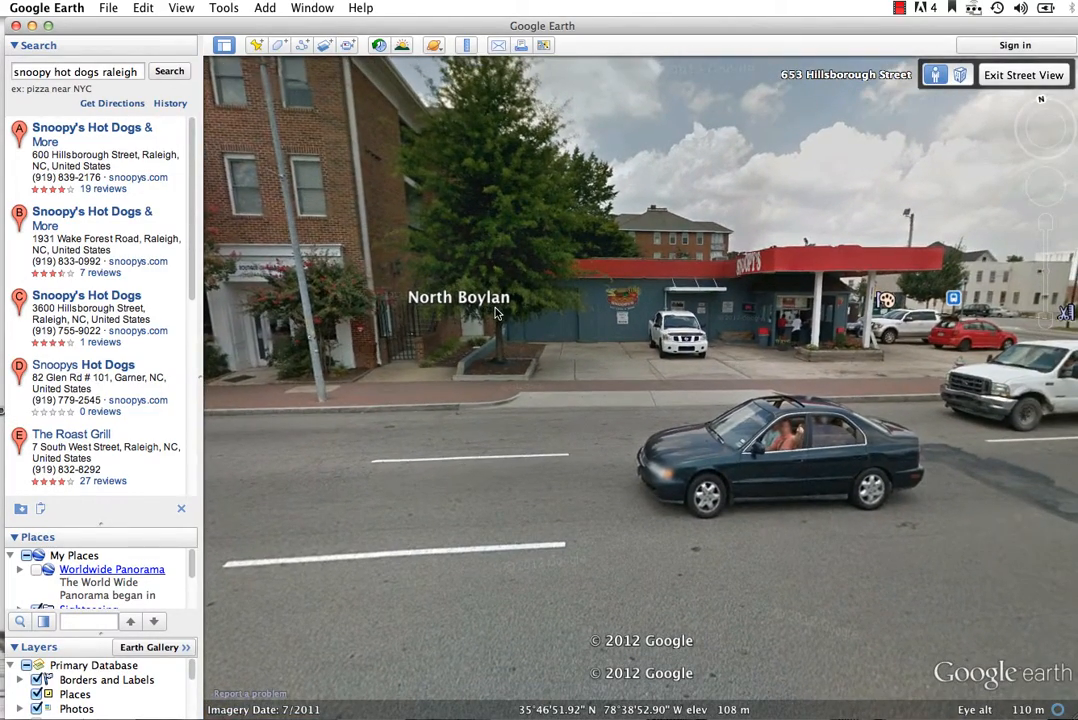
Add a new placemark in front of the Snoopy's restaurant, keeping the fork-and-knife dining icon
left_click(257, 46)
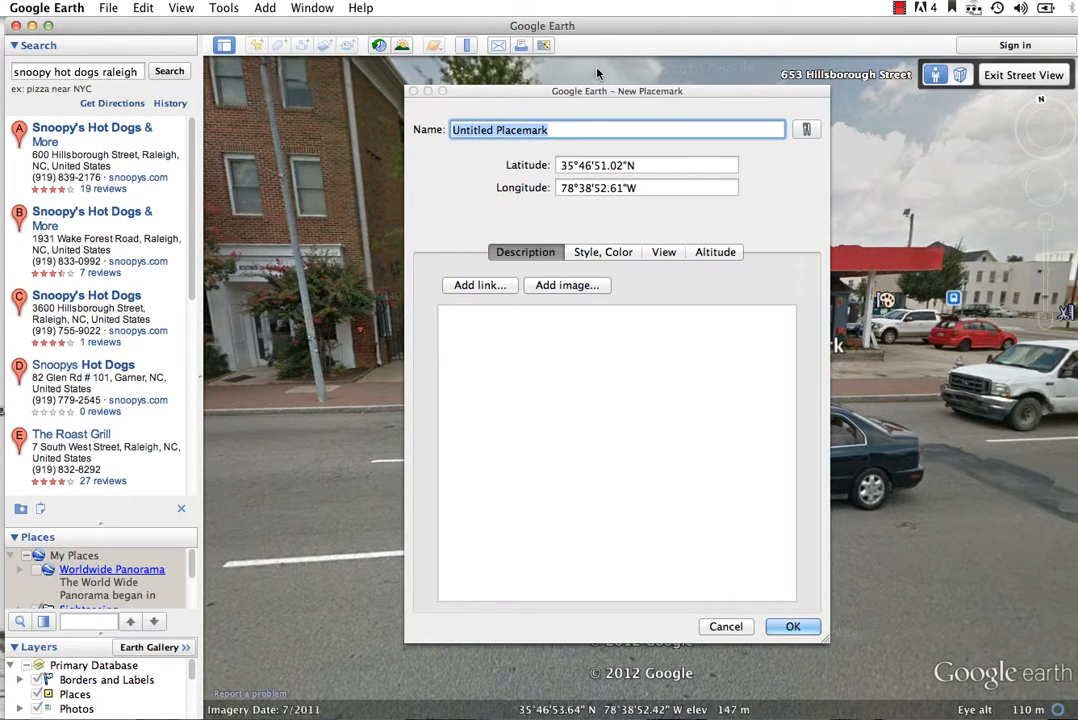
left_click_drag(602, 93, 316, 114)
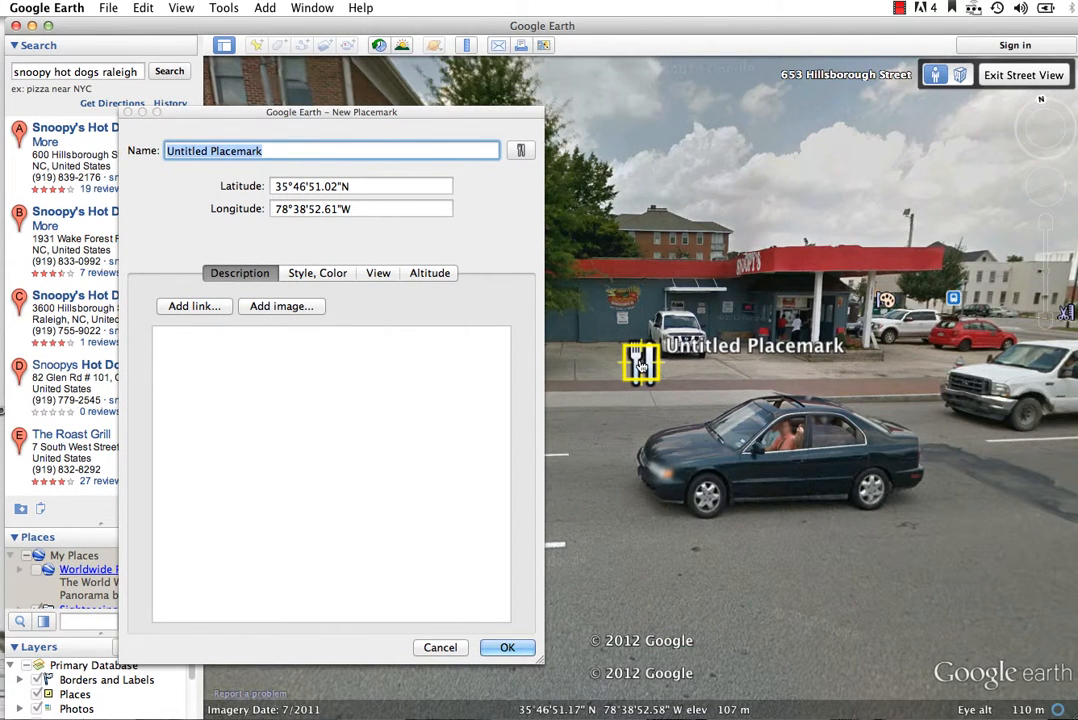
left_click(521, 152)
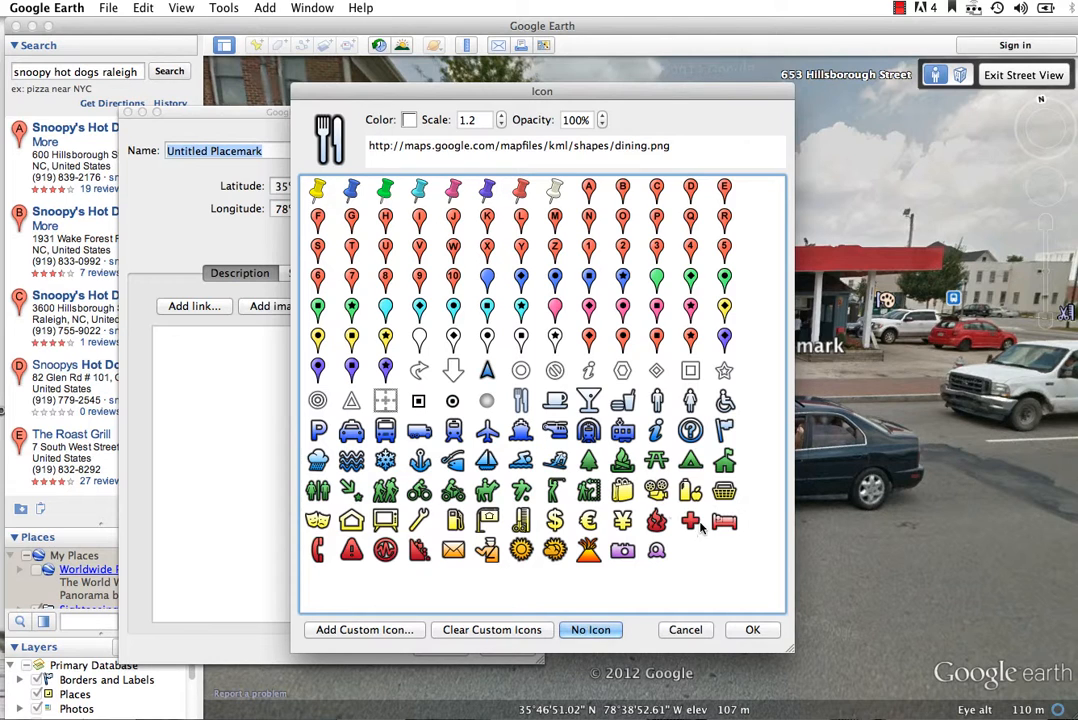
left_click(748, 630)
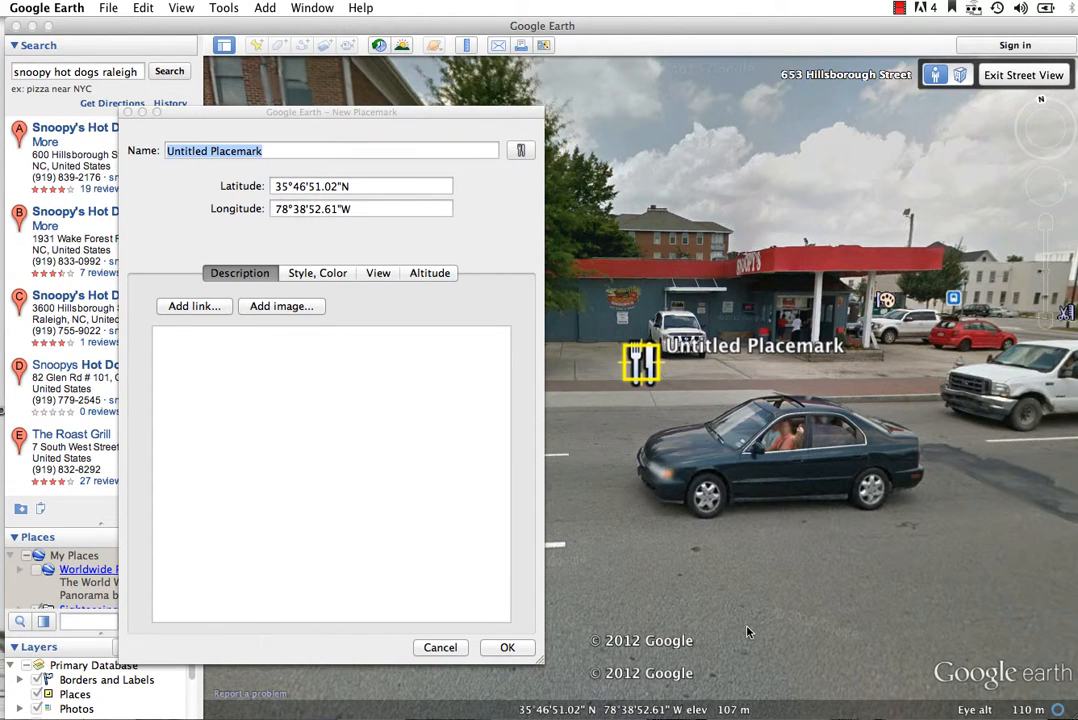
Write the placemark description about Snoopy's Hotdogs' several Raleigh locations and its bright red hot dogs with mustard, chili, onions and optional slaw
left_click(295, 343)
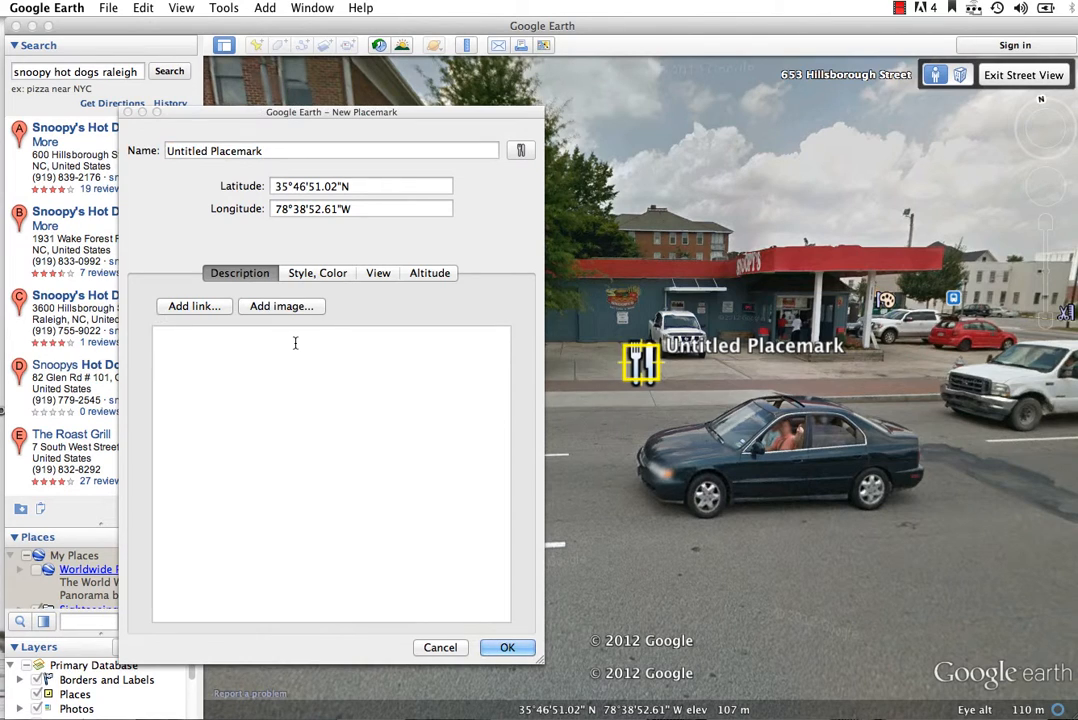
key("BackSpace")
type("So")
key("BackSpace")
type("noop")
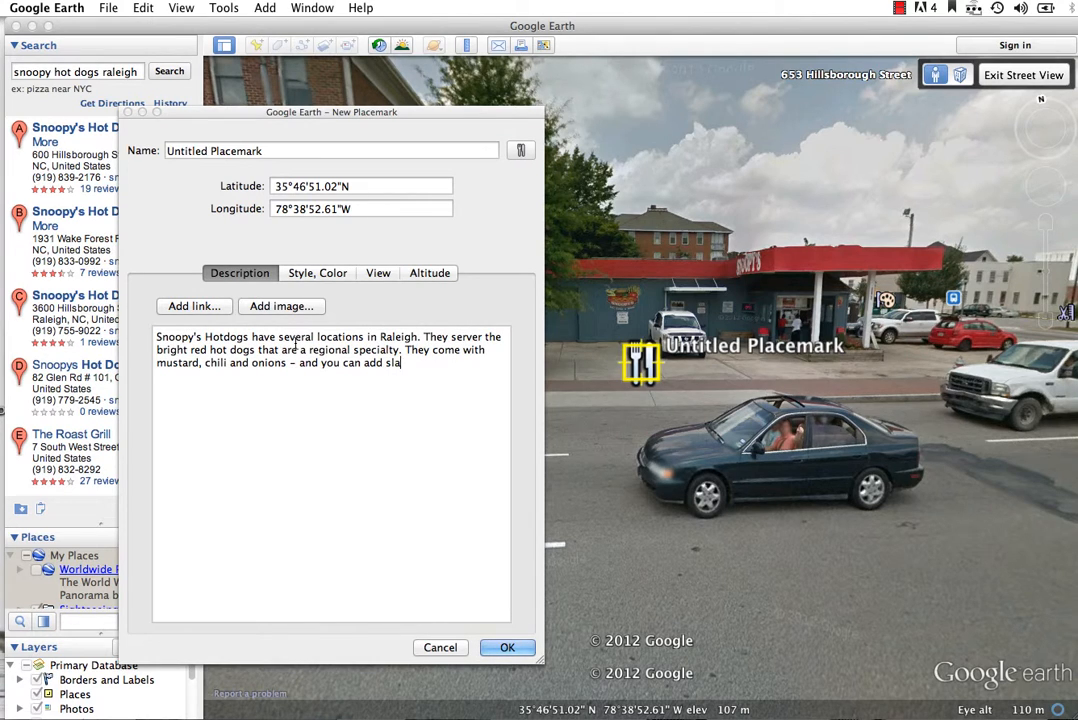
type("w.")
Switch to Safari, open snoopys.com and copy the site's address
left_click_drag(248, 337, 155, 336)
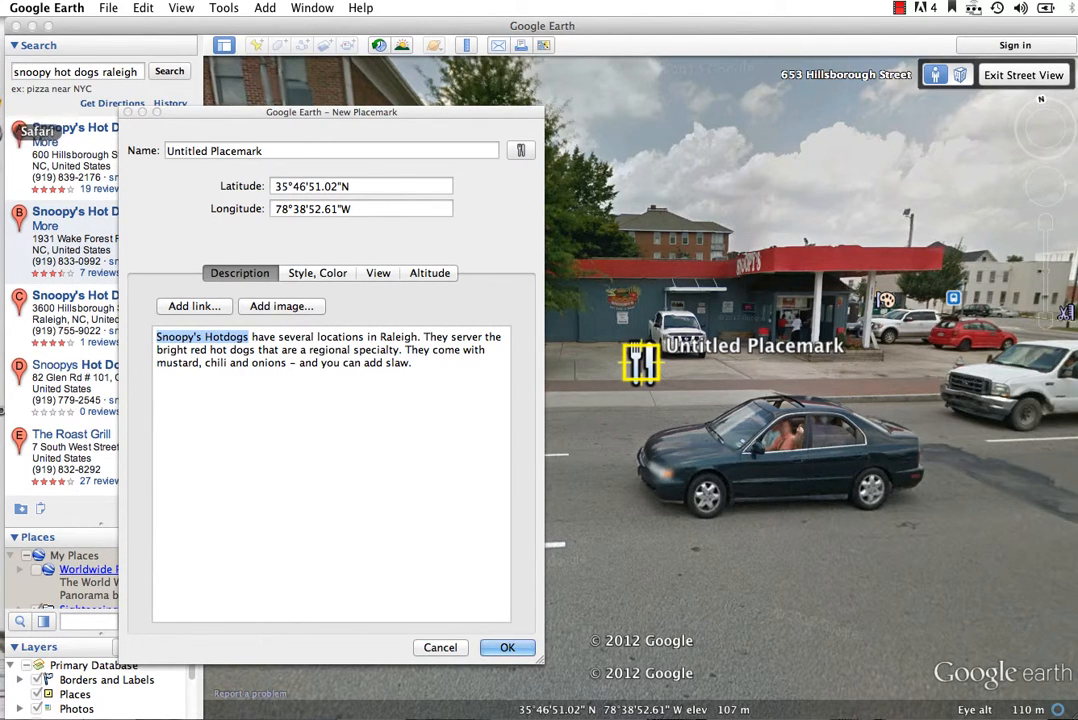
left_click(4, 130)
left_click(360, 84)
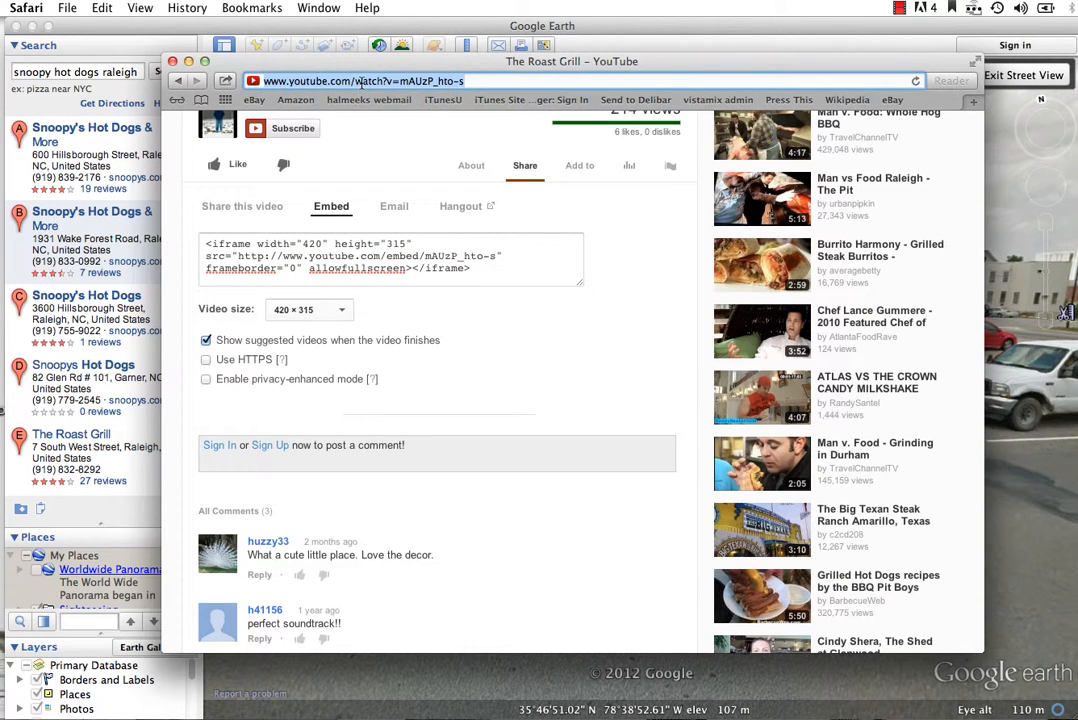
type("snoopys.com")
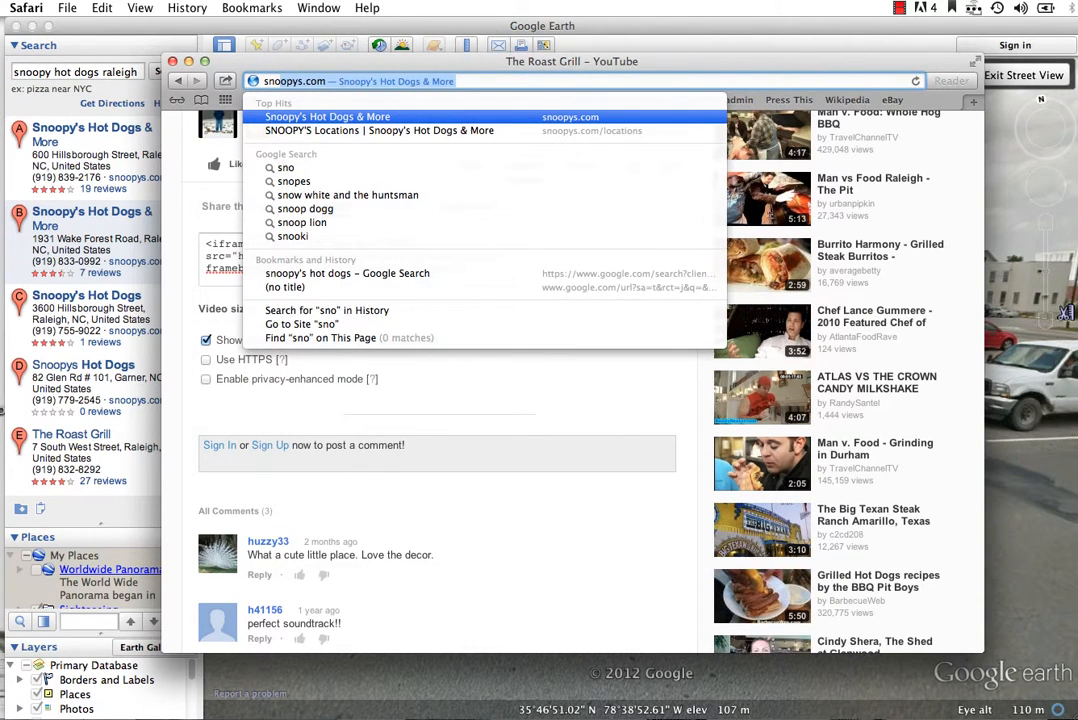
key("Return")
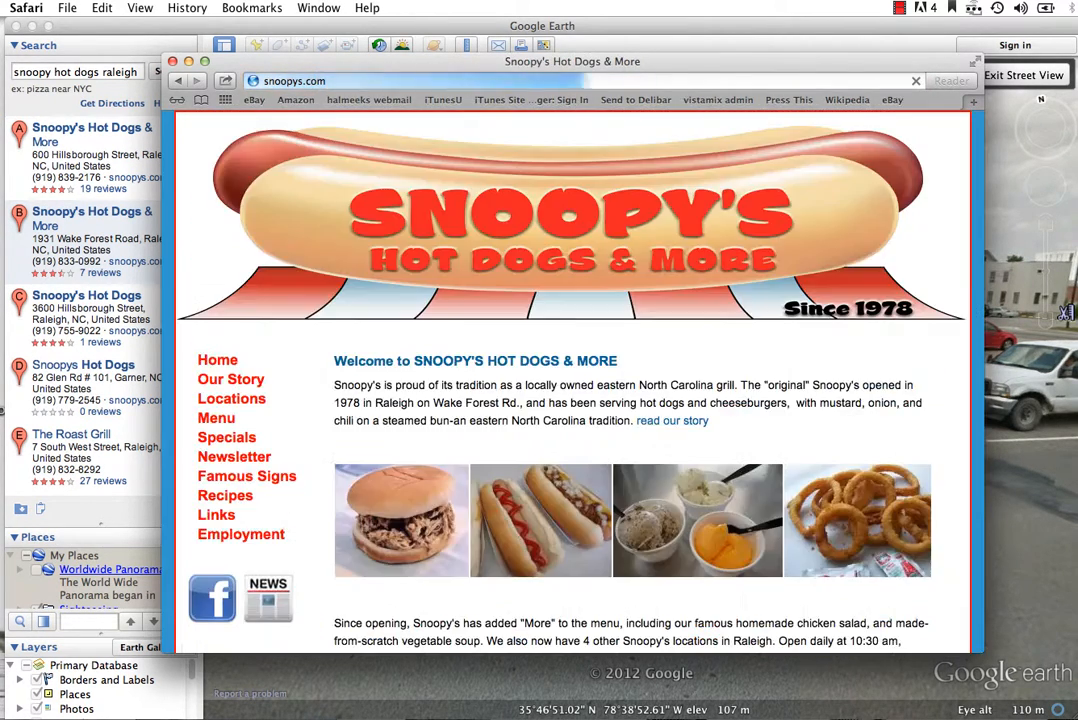
left_click(327, 79)
key("super+c")
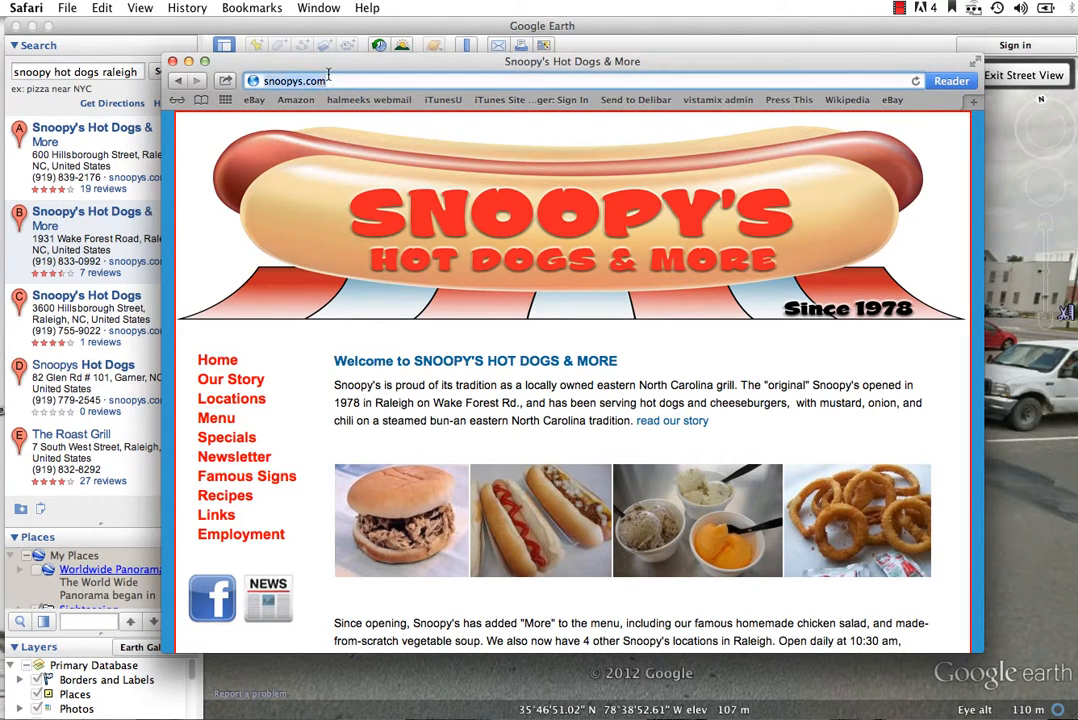
left_click(102, 7)
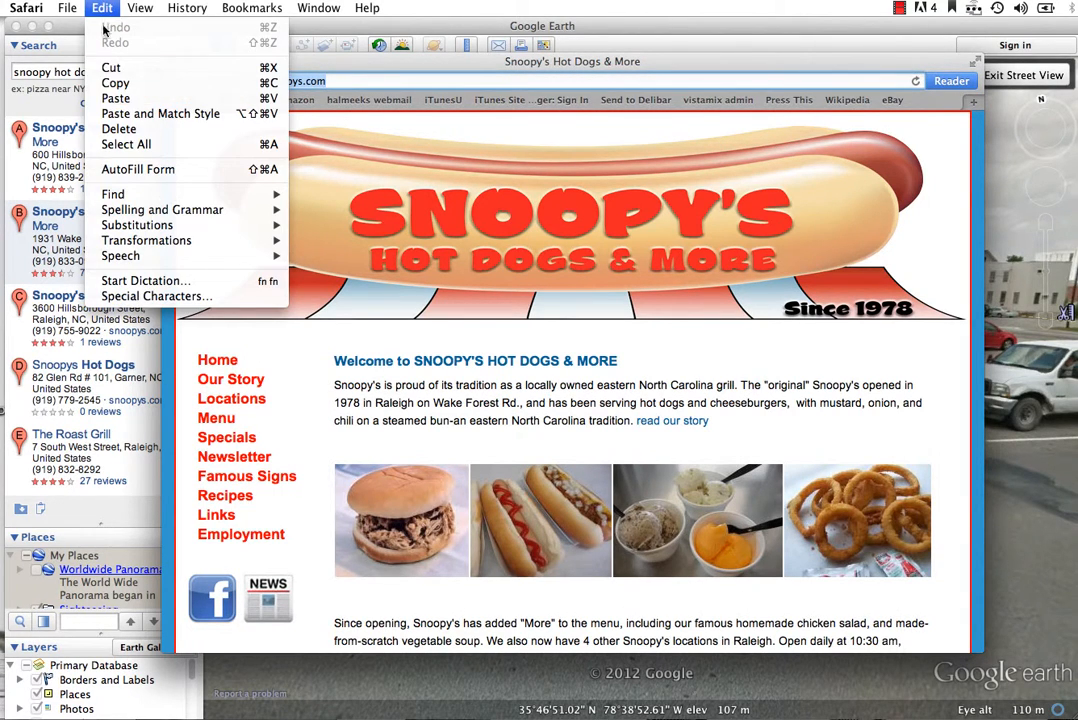
left_click(108, 82)
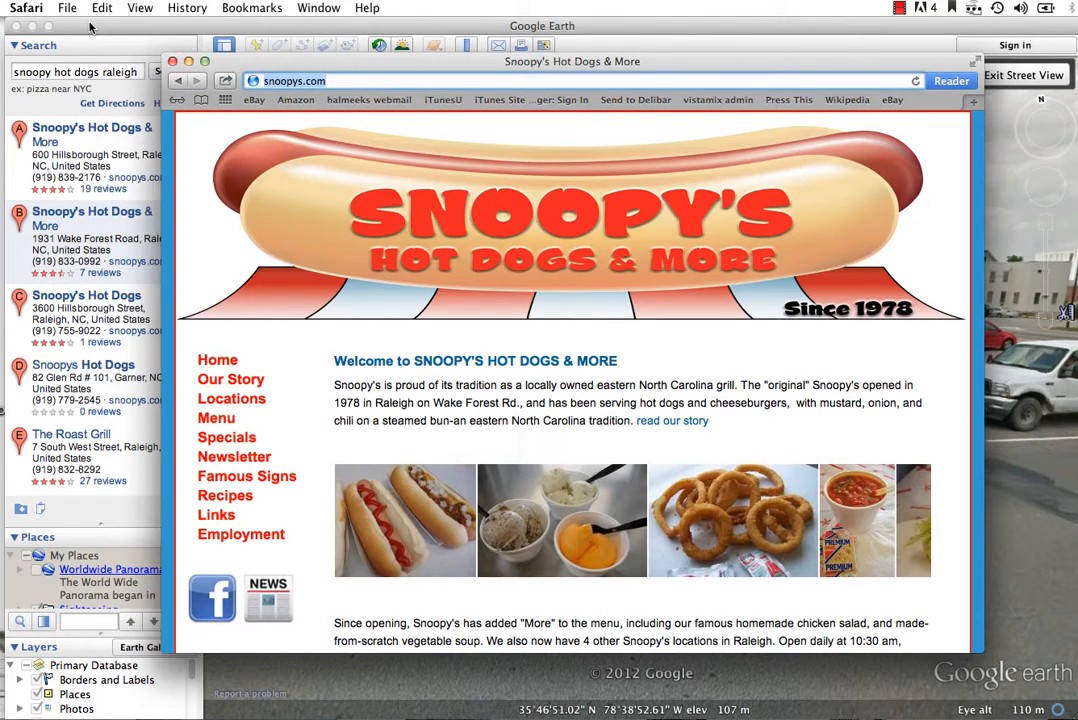
left_click(90, 27)
left_click(243, 338)
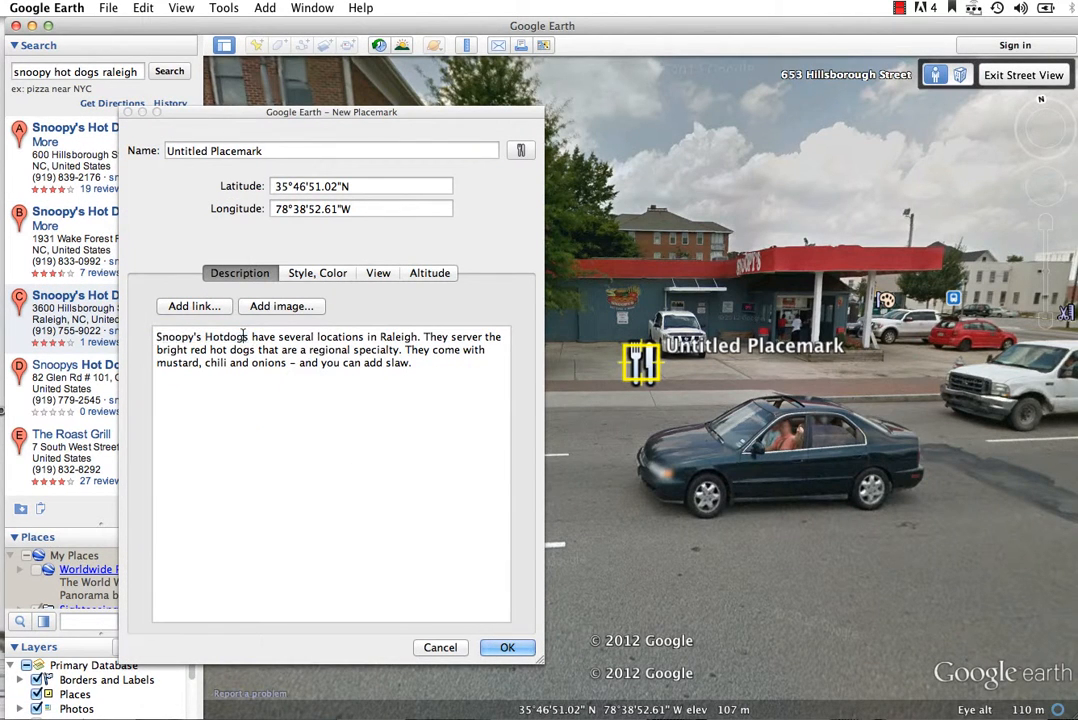
left_click_drag(243, 338, 156, 338)
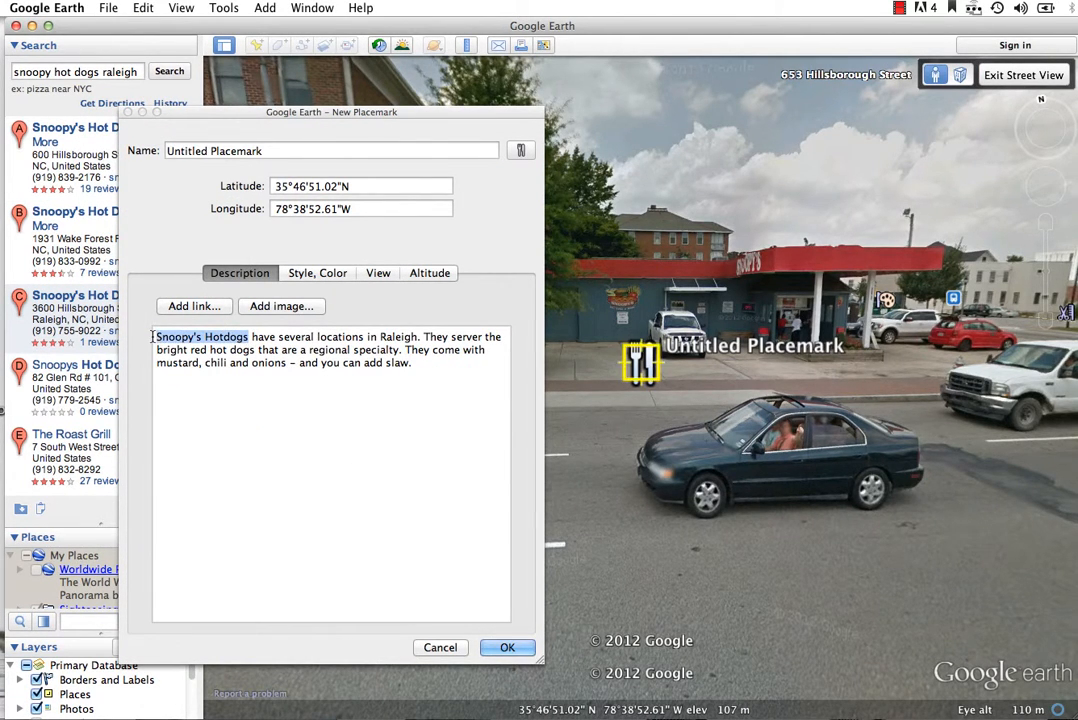
left_click(190, 307)
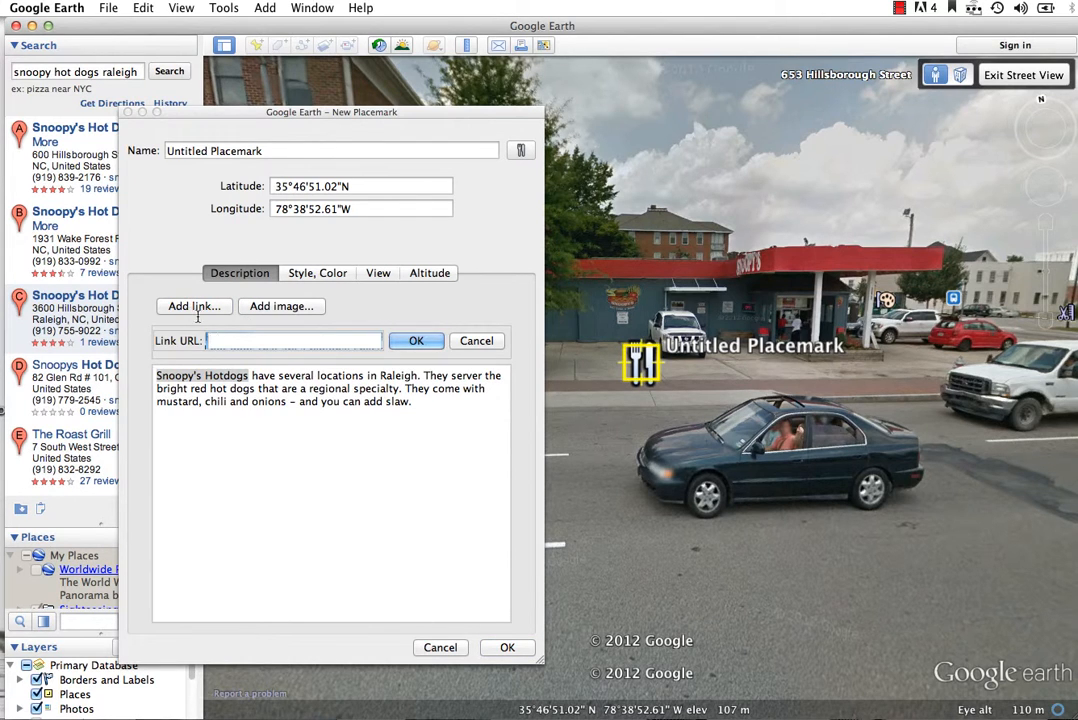
key("super+v")
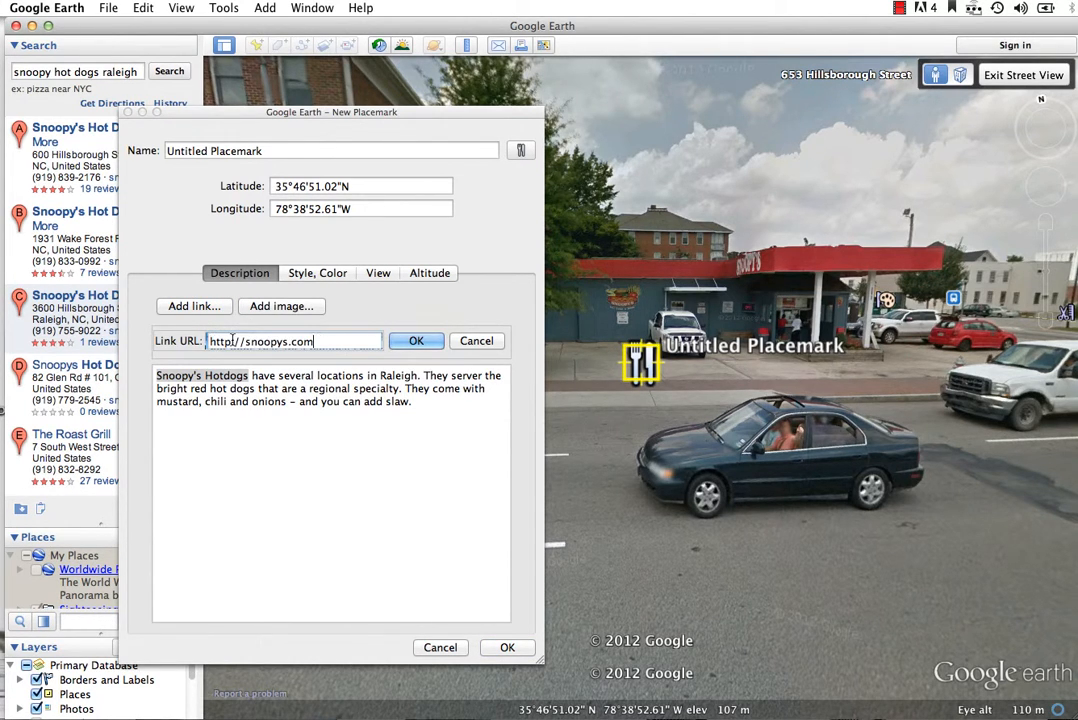
left_click(436, 344)
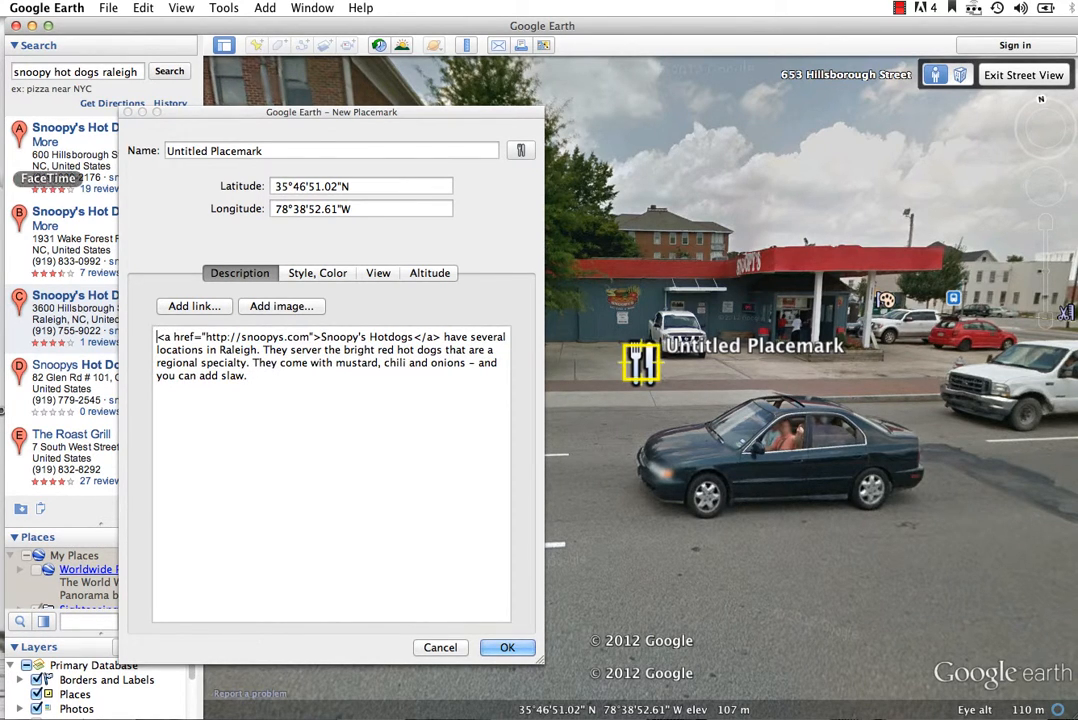
Switch to Safari, open Snoopy's Locations page and copy the image address of the 600 Hillsborough St restaurant photo
left_click(2, 135)
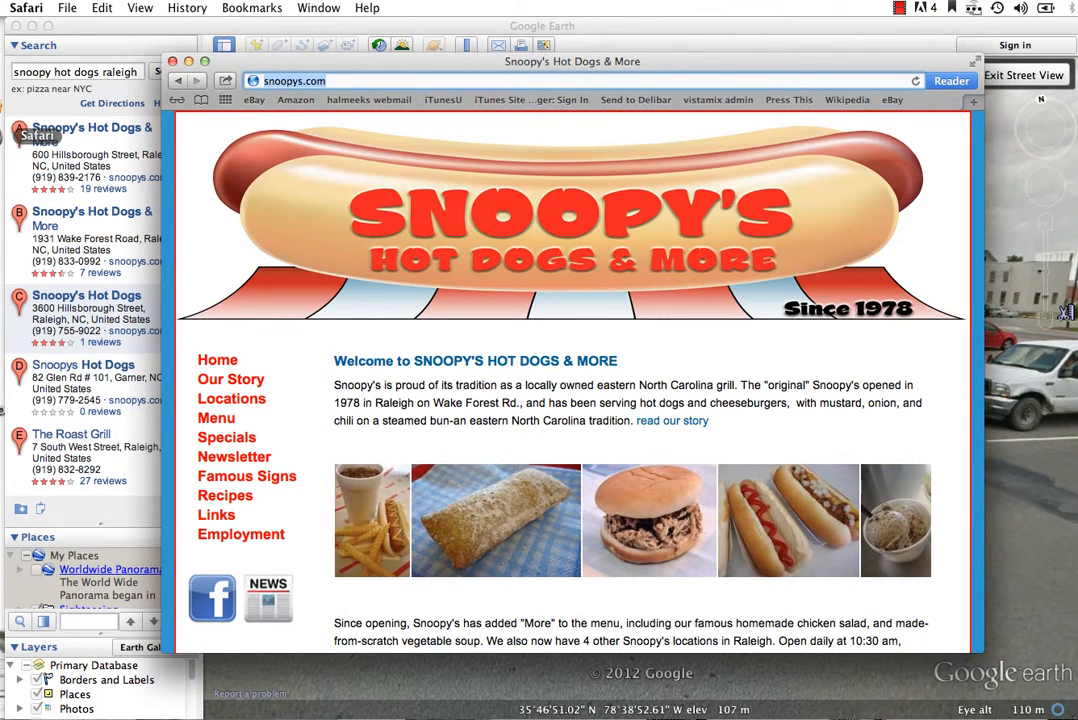
left_click(206, 400)
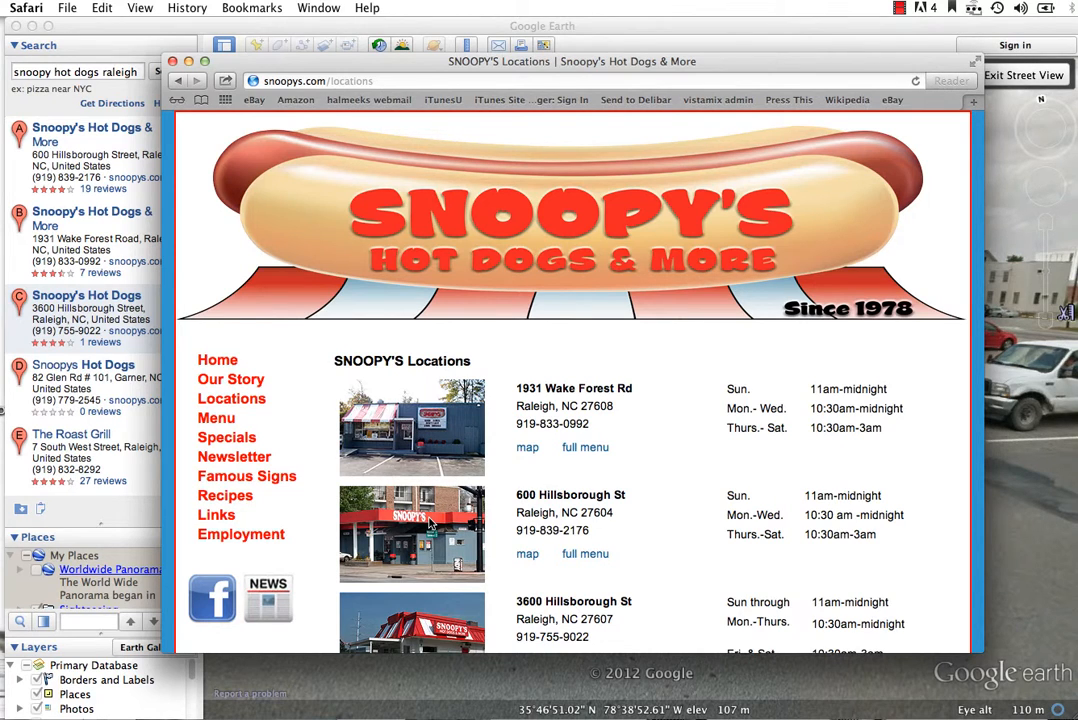
right_click(431, 522)
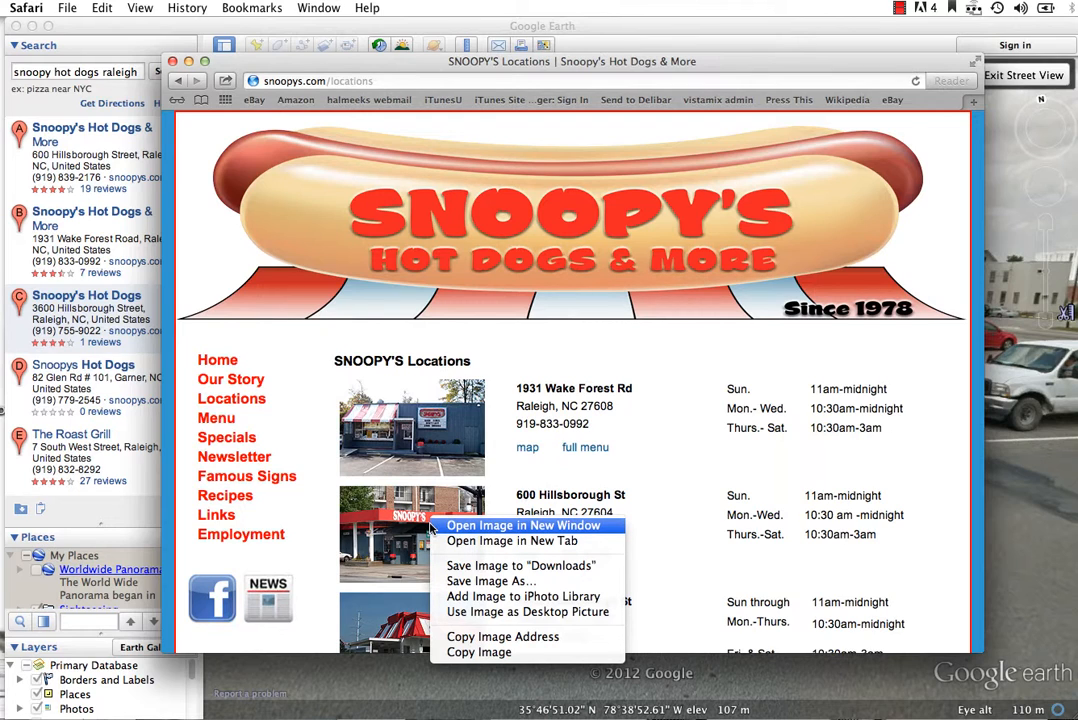
left_click(463, 638)
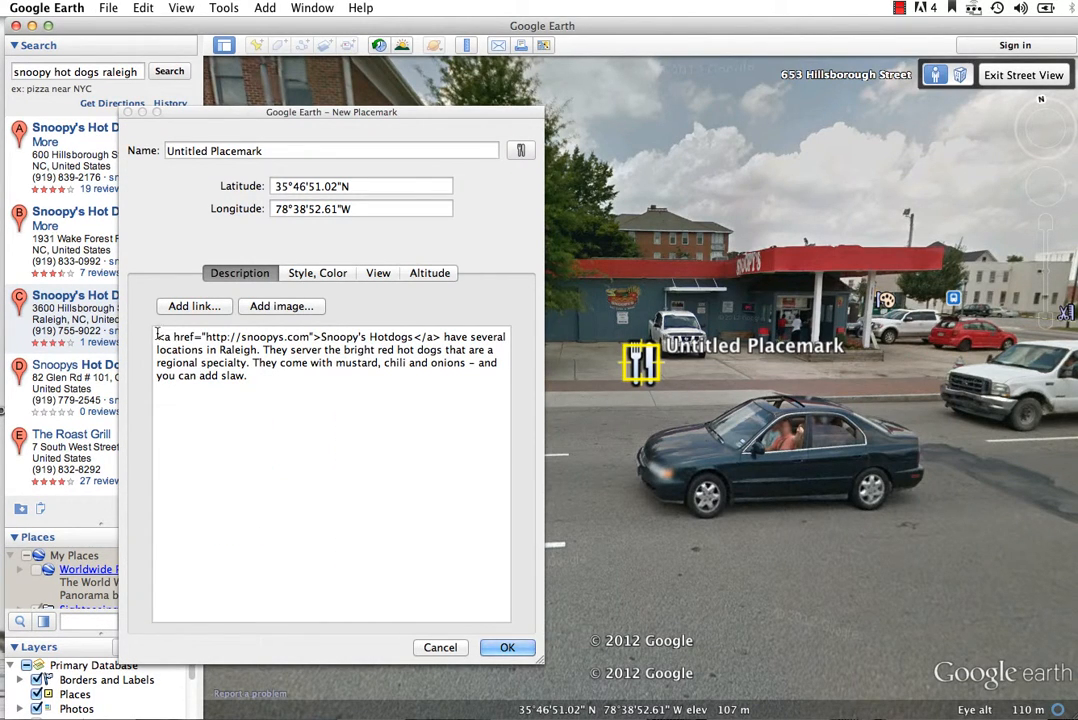
Insert the copied 600-hillsborough.jpg image address as a picture at the start of the placemark description in Google Earth
left_click(281, 306)
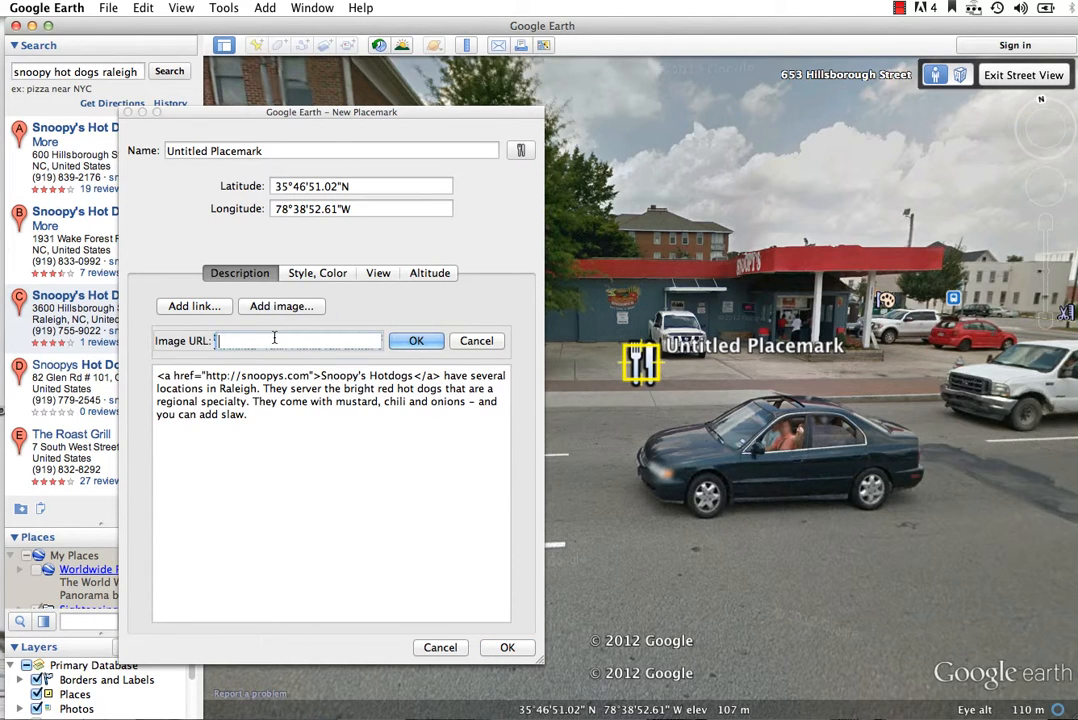
key("super+v")
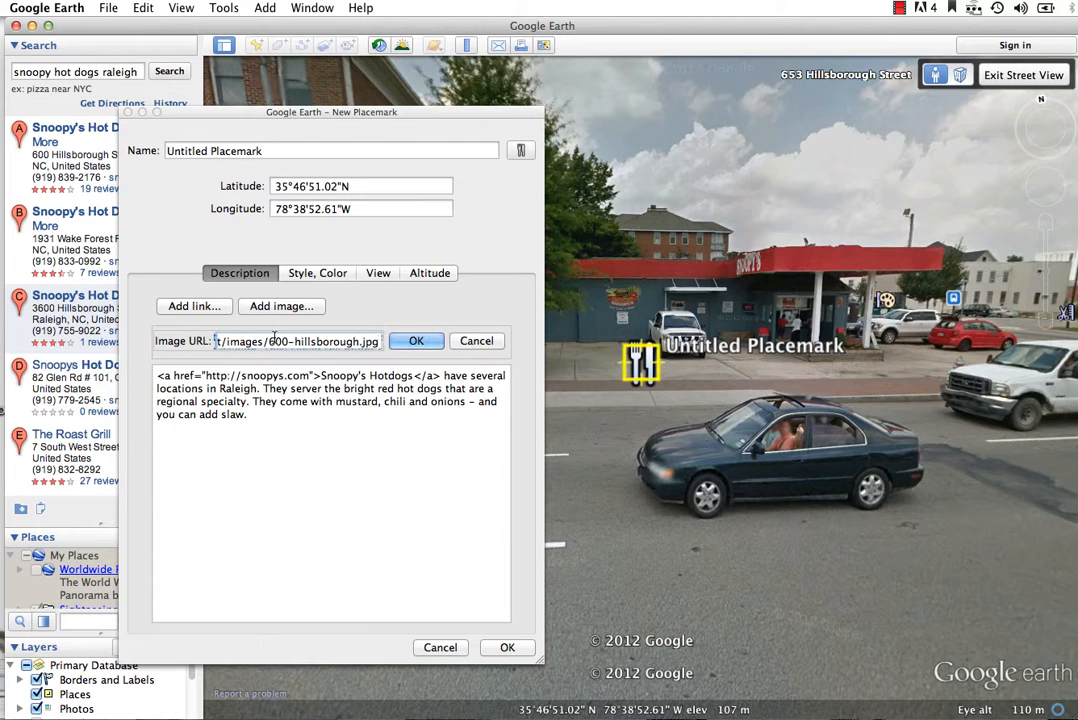
left_click(410, 341)
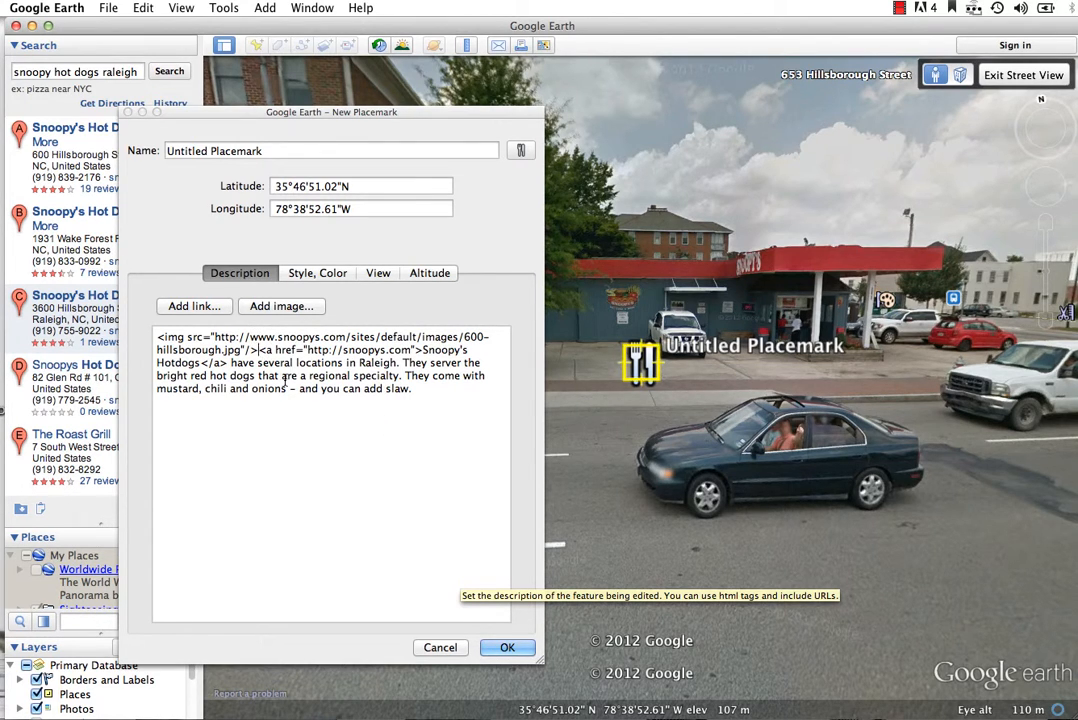
Wrap the description text after the image in <p> and </p> tags and save the placemark
left_click(259, 348)
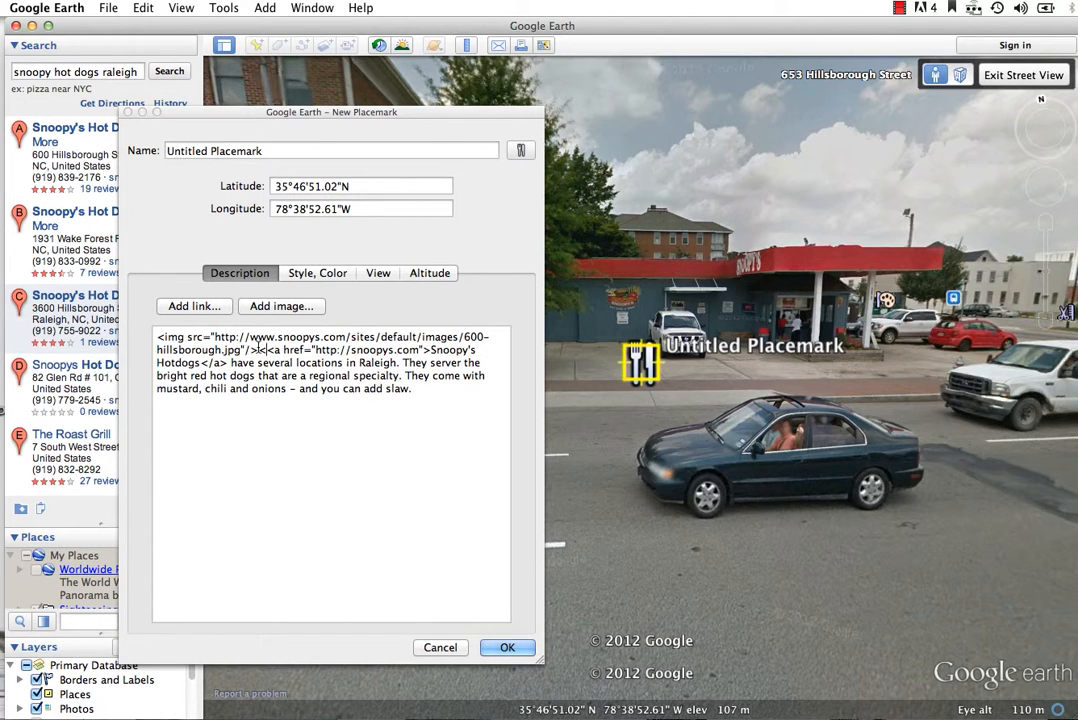
type("<p")
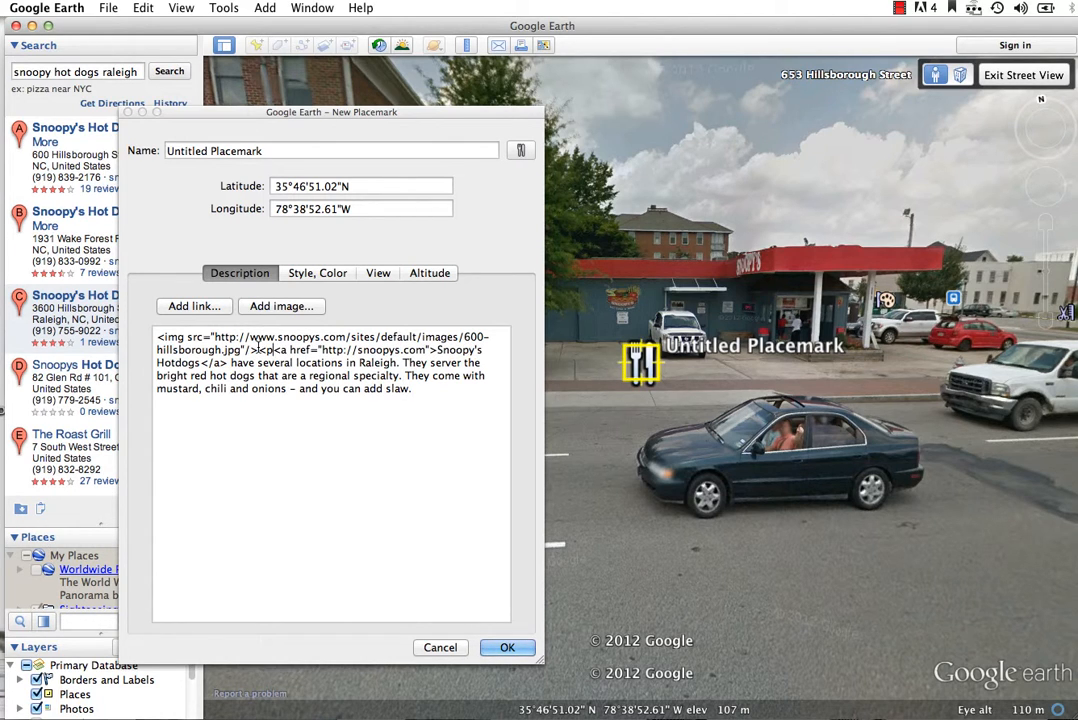
type(">")
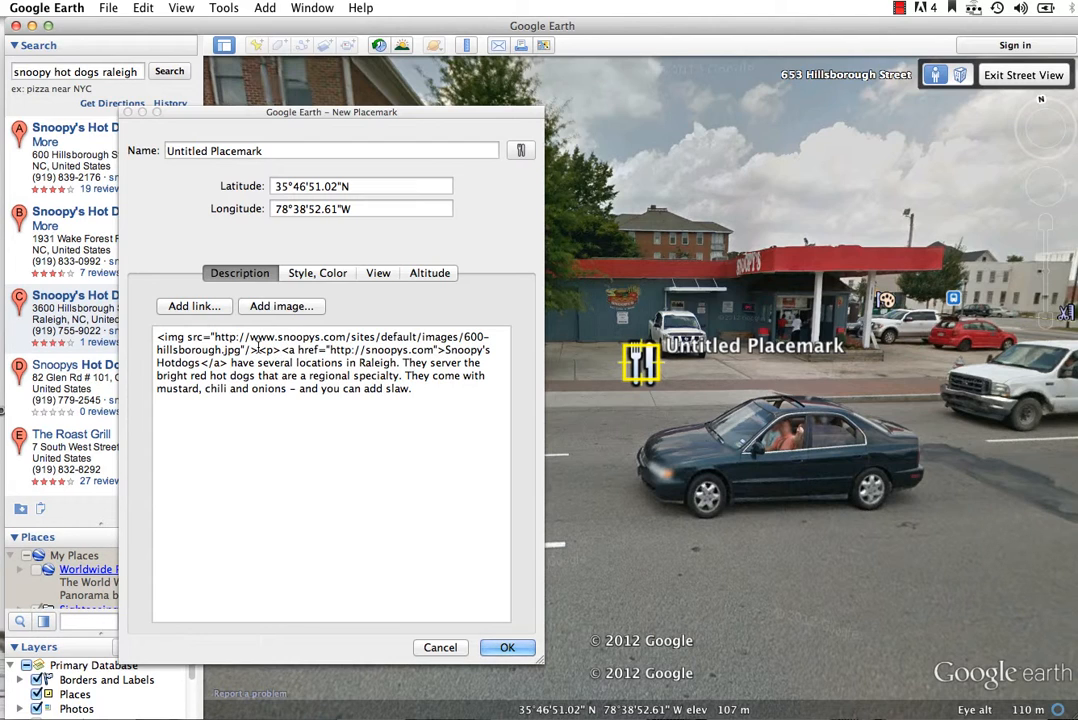
left_click(420, 388)
type("</p>")
left_click(510, 648)
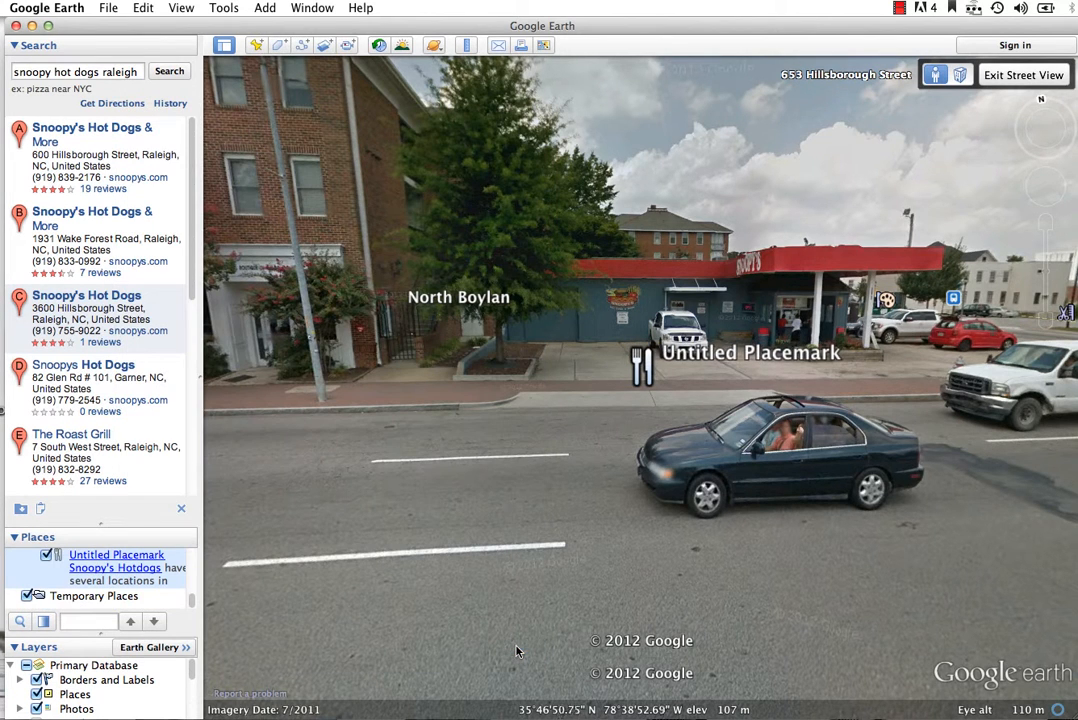
Preview the untitled placemark's balloon and rename the placemark "Snoopy's Hot Dogs"
left_click(650, 362)
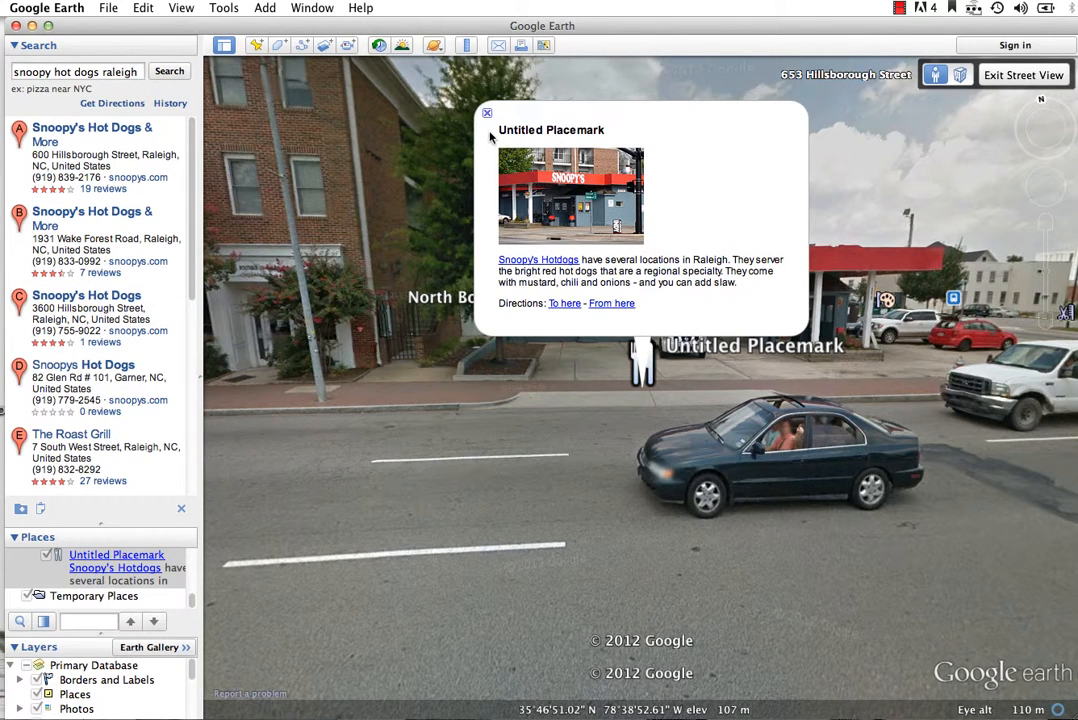
left_click(486, 113)
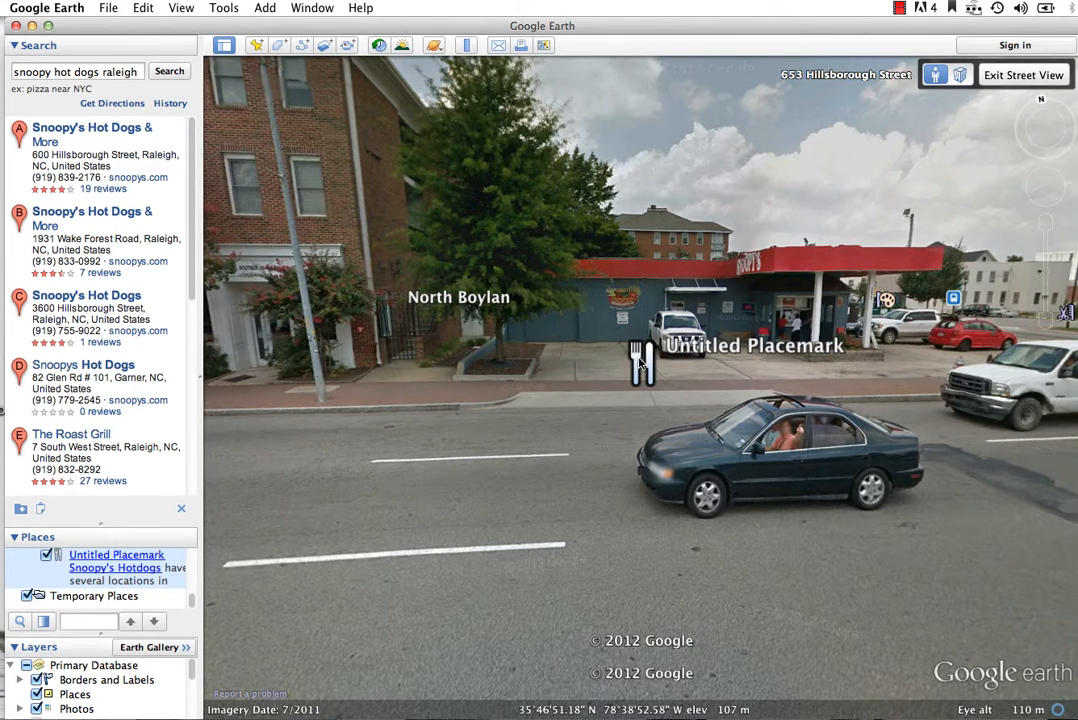
right_click(641, 361)
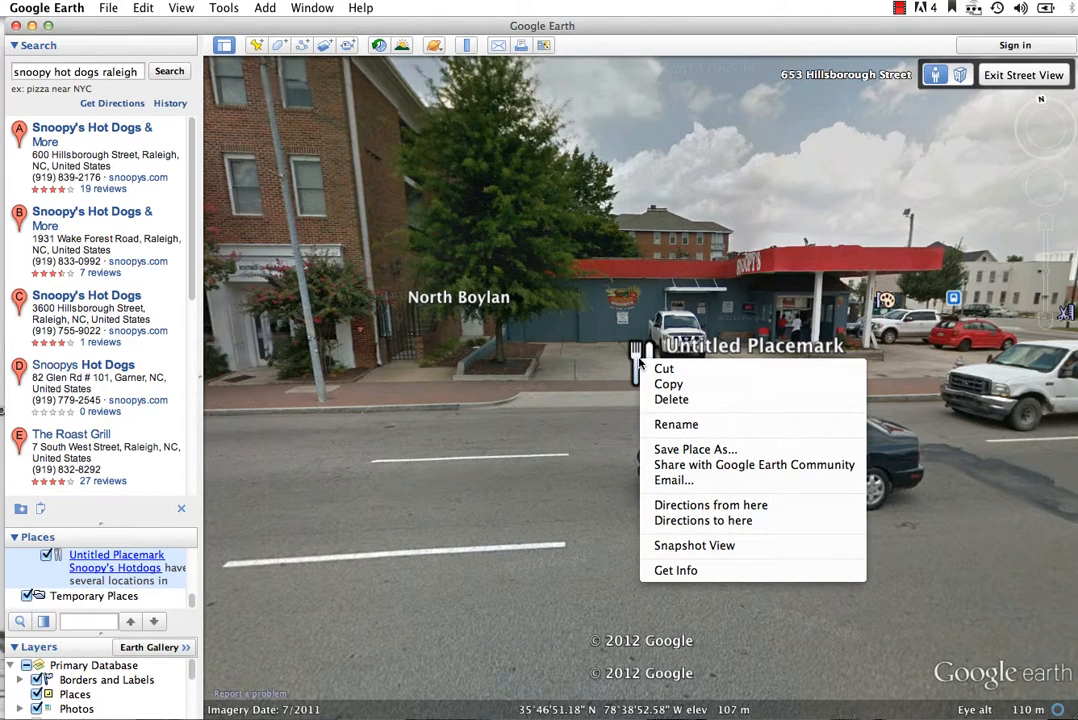
left_click(688, 572)
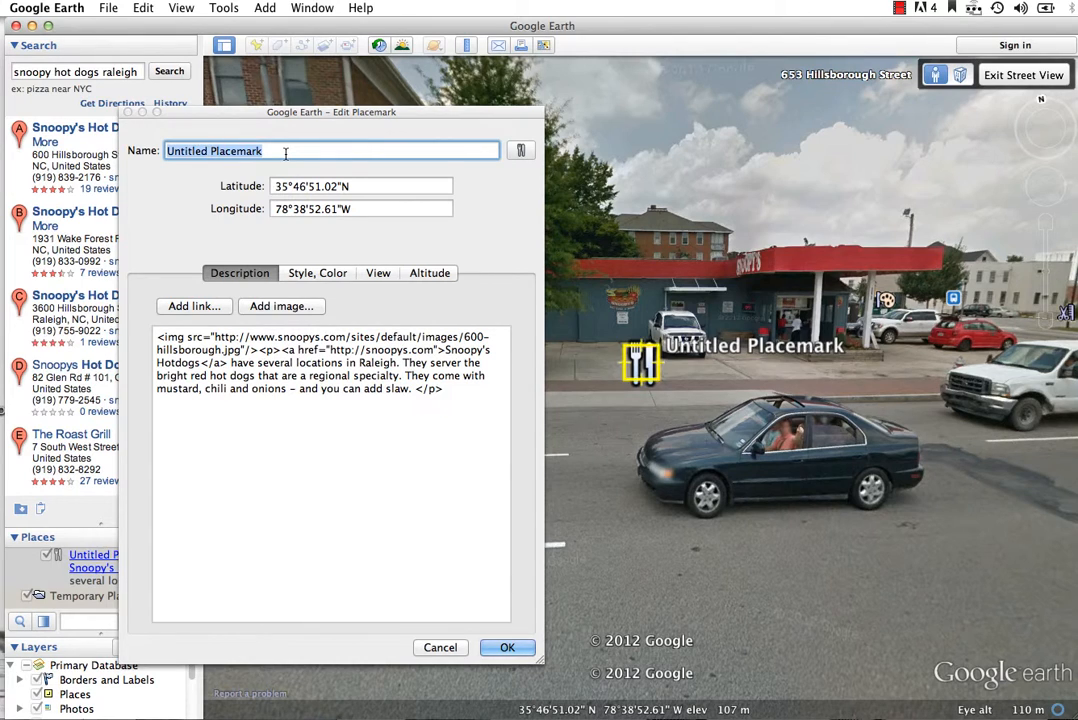
type("Snoopy's")
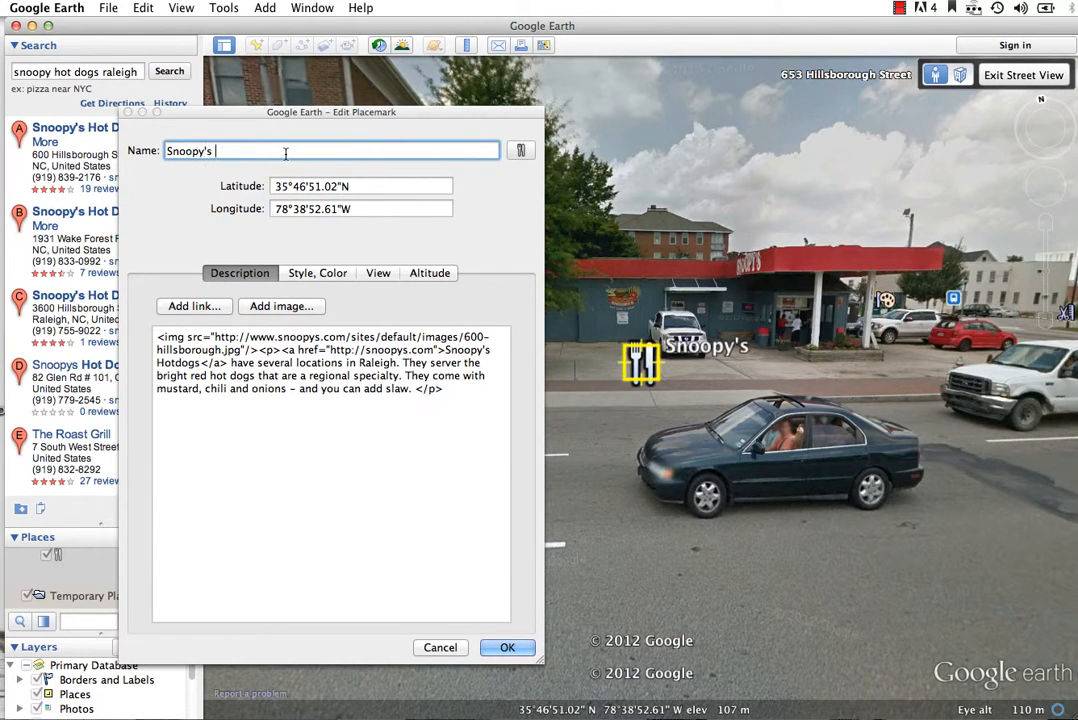
type(" Hot Do")
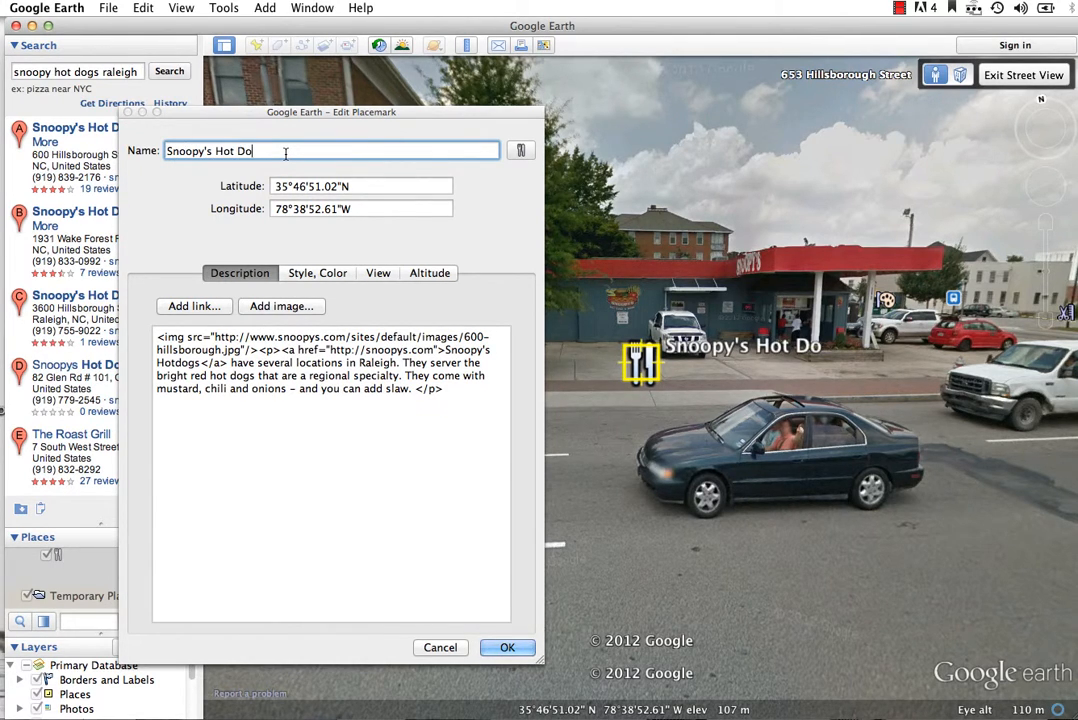
type("gs")
key("Return")
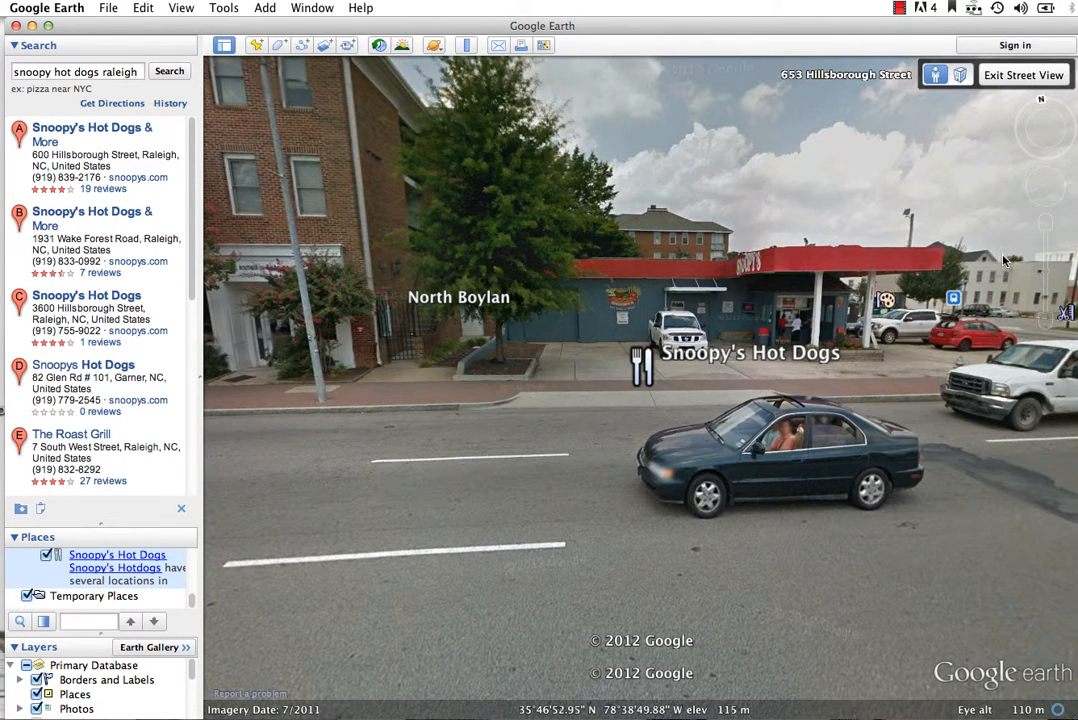
Leave Street View for a wider aerial view of the neighbourhood and check the Snoopy's Hot Dogs placemark's balloon
left_click_drag(1046, 278, 1046, 318)
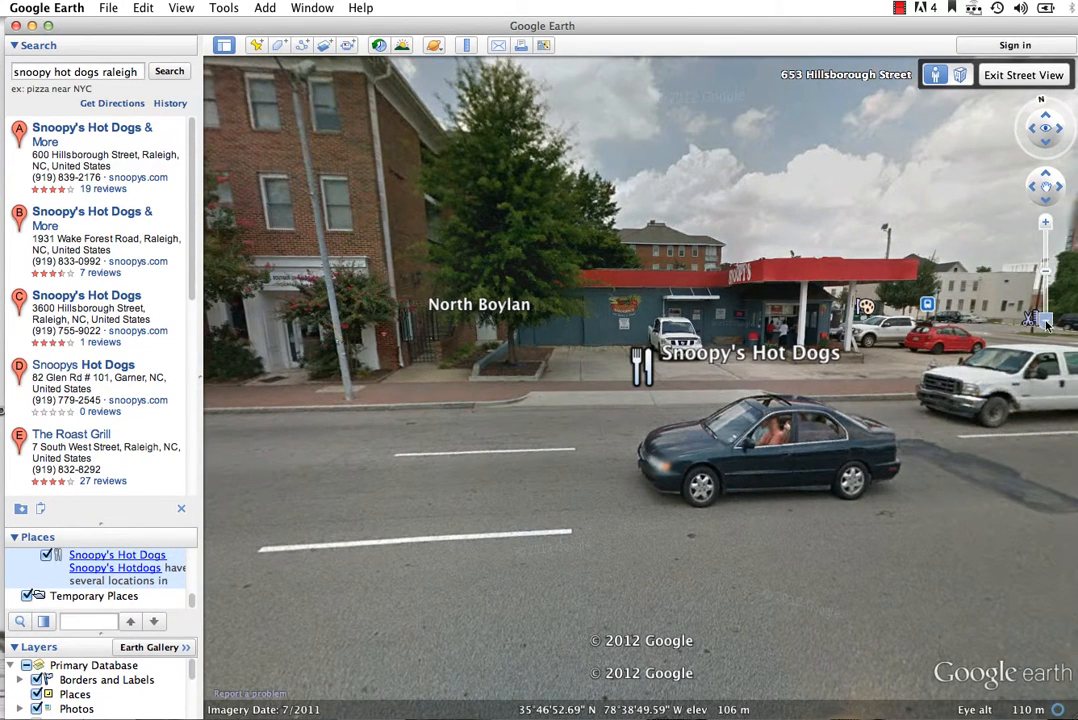
left_click(1019, 76)
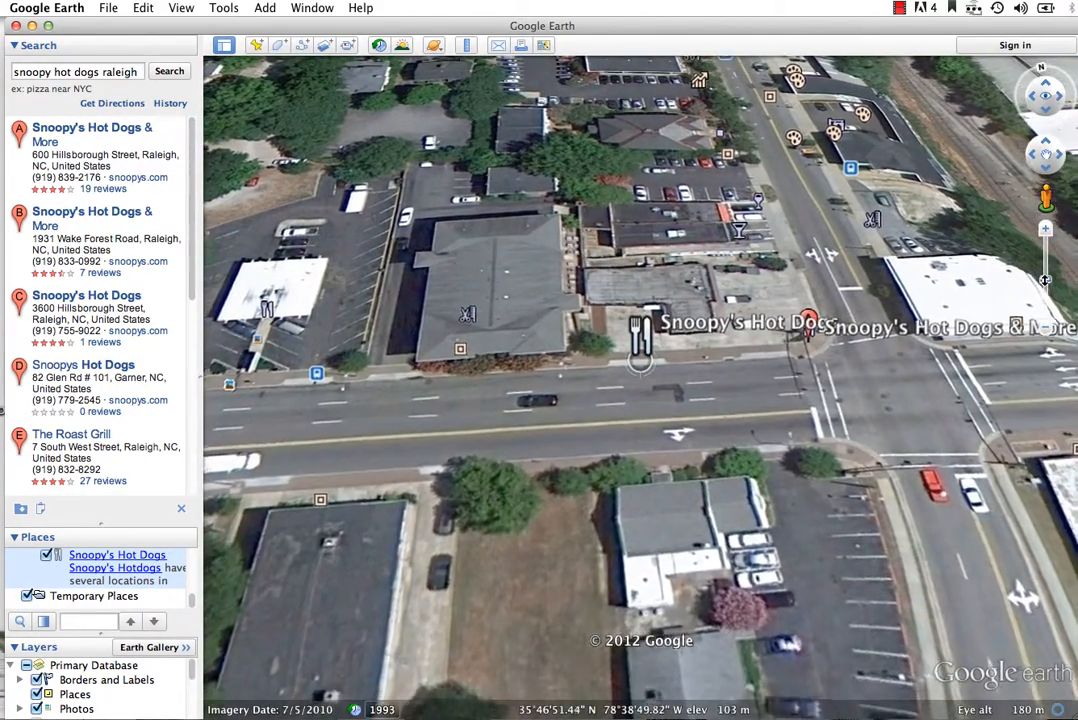
left_click_drag(1044, 280, 1046, 322)
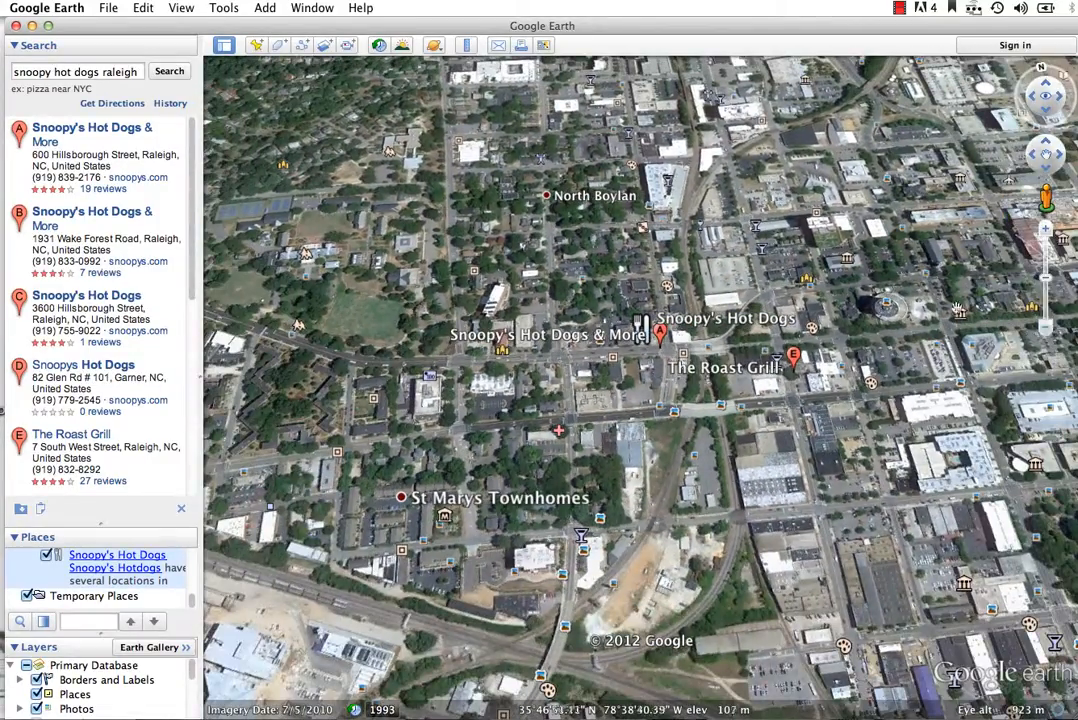
left_click(643, 328)
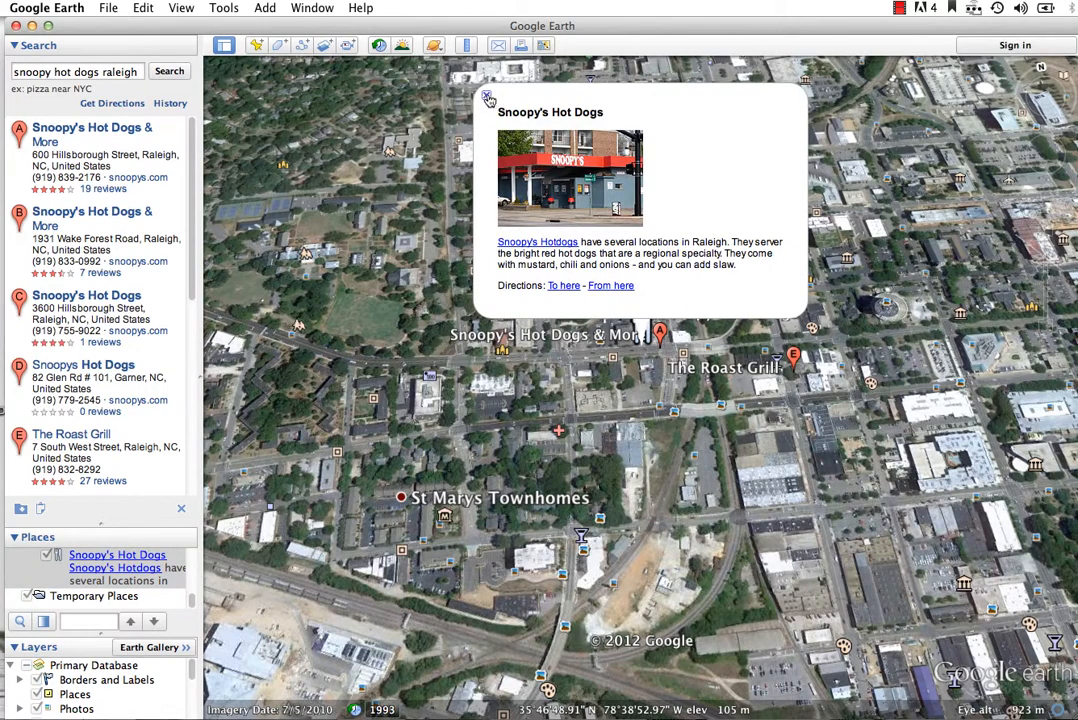
left_click(487, 97)
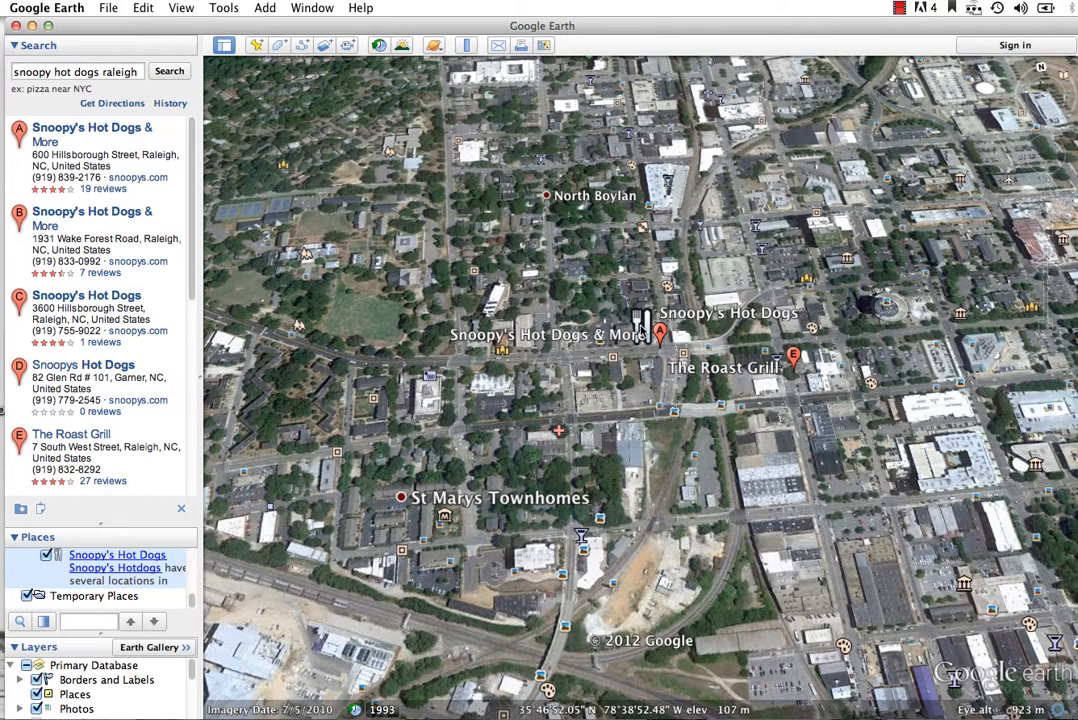
Use Snapshot View on the Snoopy's Hot Dogs placemark to store its view, and exit Street View
right_click(641, 326)
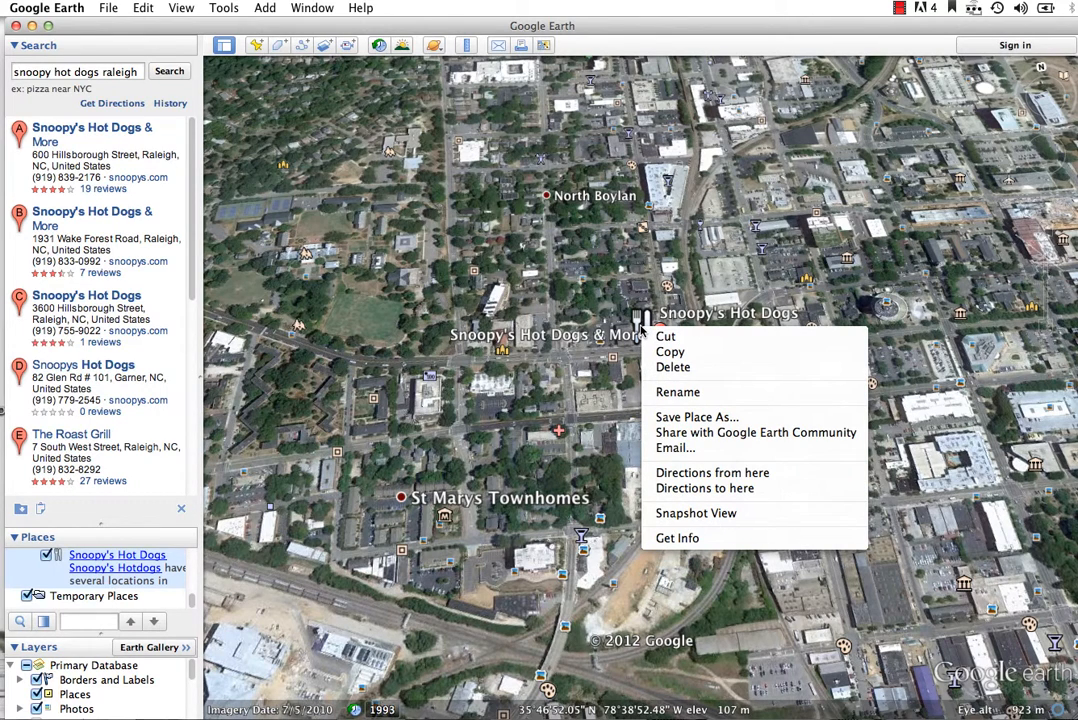
left_click(696, 513)
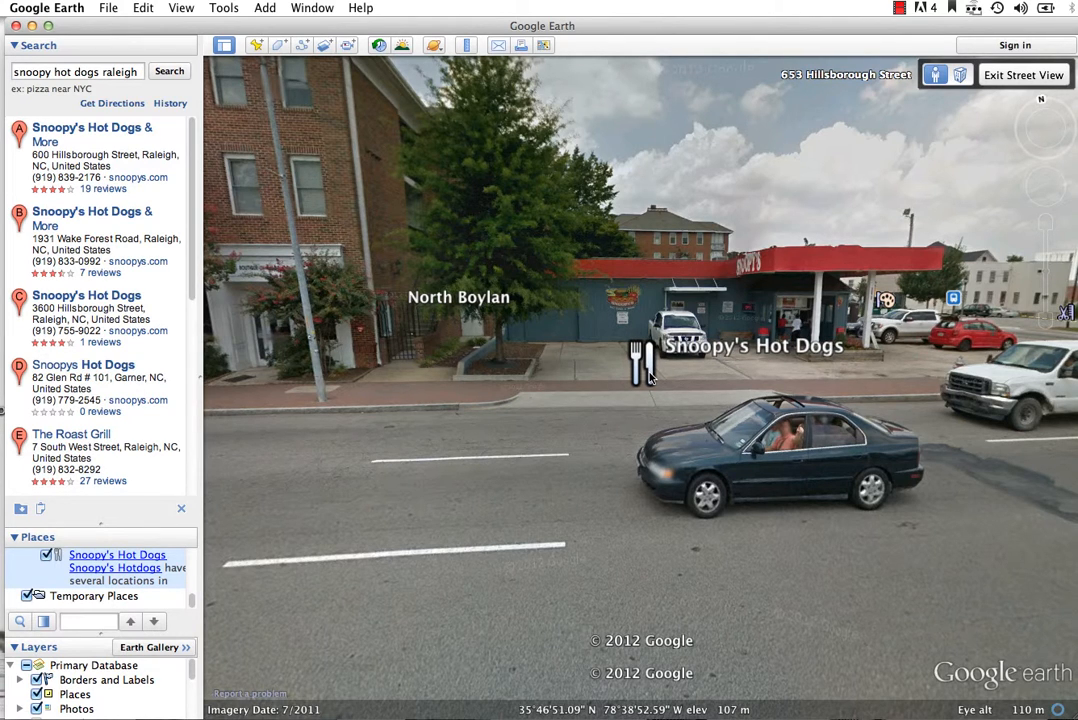
left_click(1022, 75)
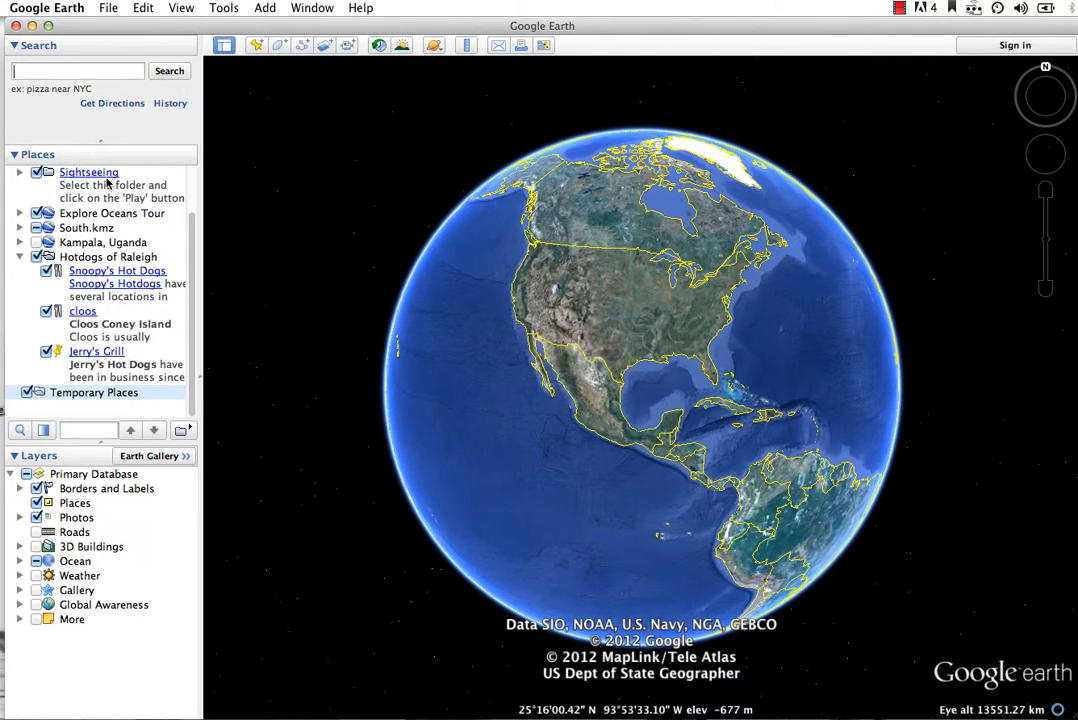
Search for "roast grill" and fly to the suggested The Roast Grill location in Raleigh, NC
left_click(87, 68)
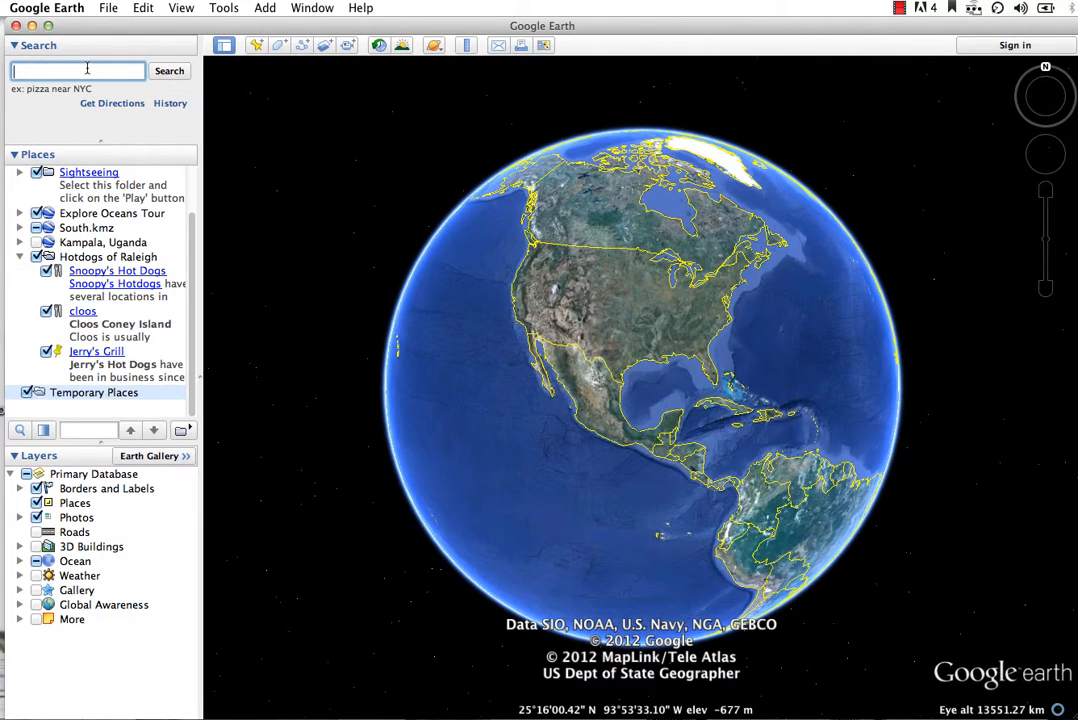
type("roast ")
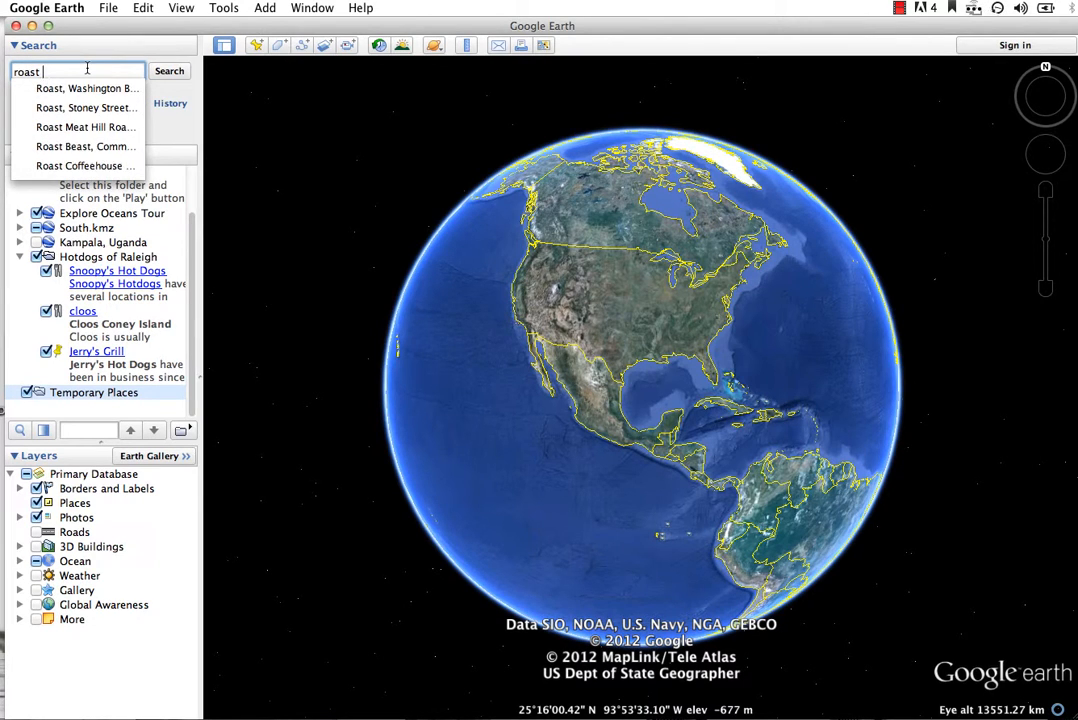
type("grill")
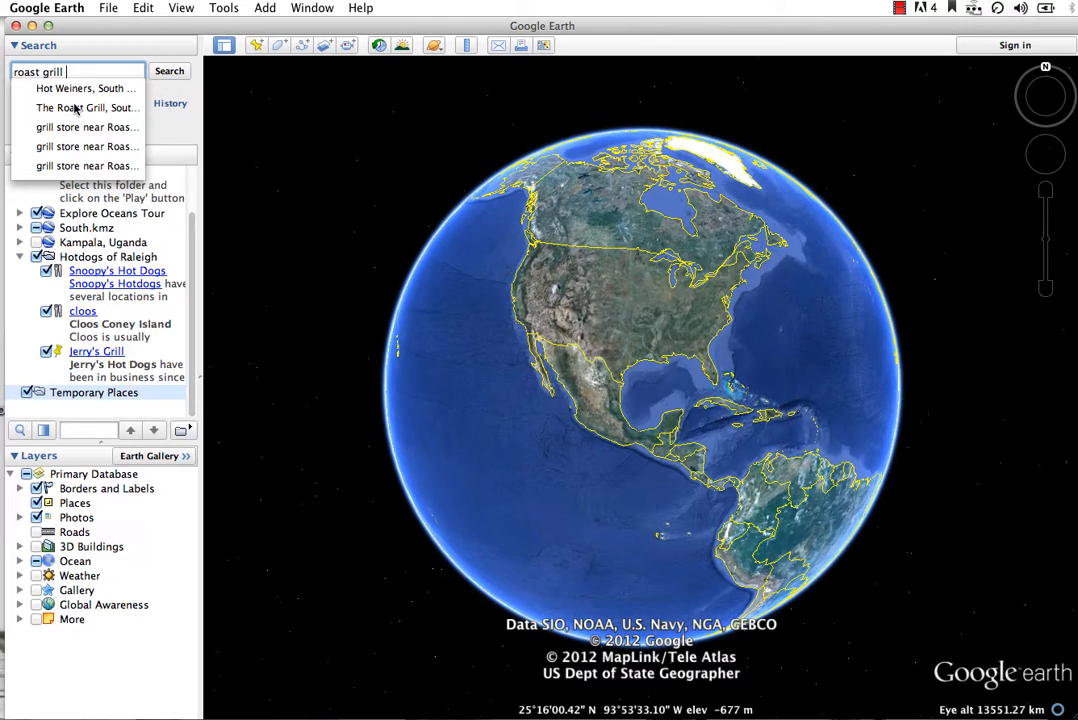
left_click(74, 108)
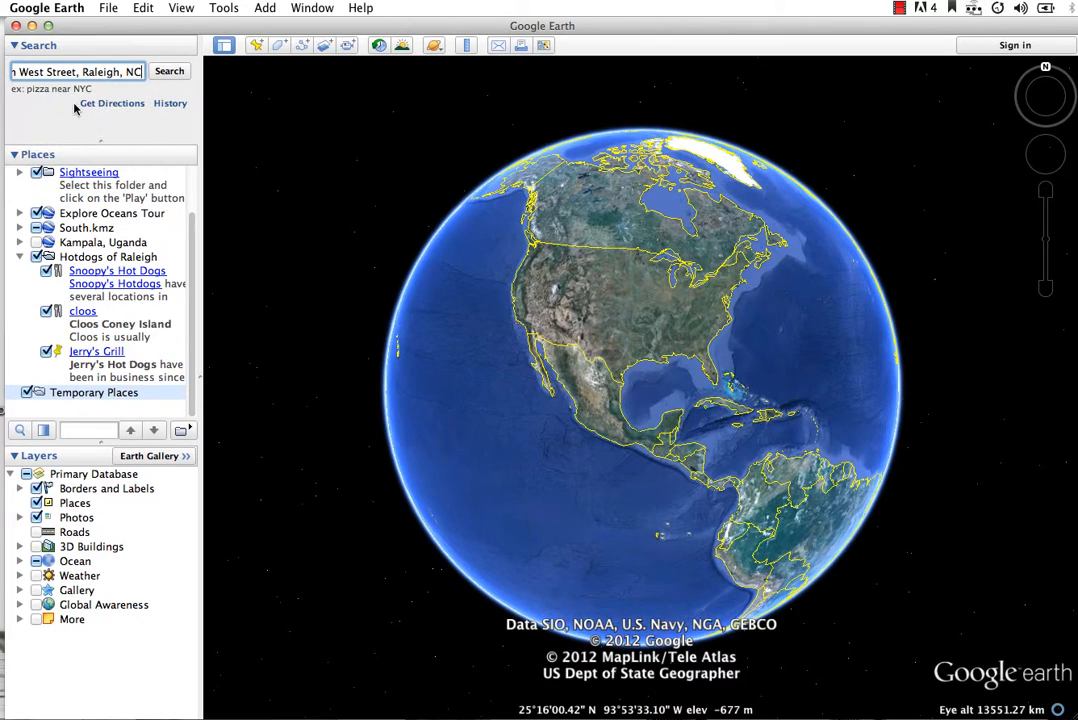
left_click(166, 73)
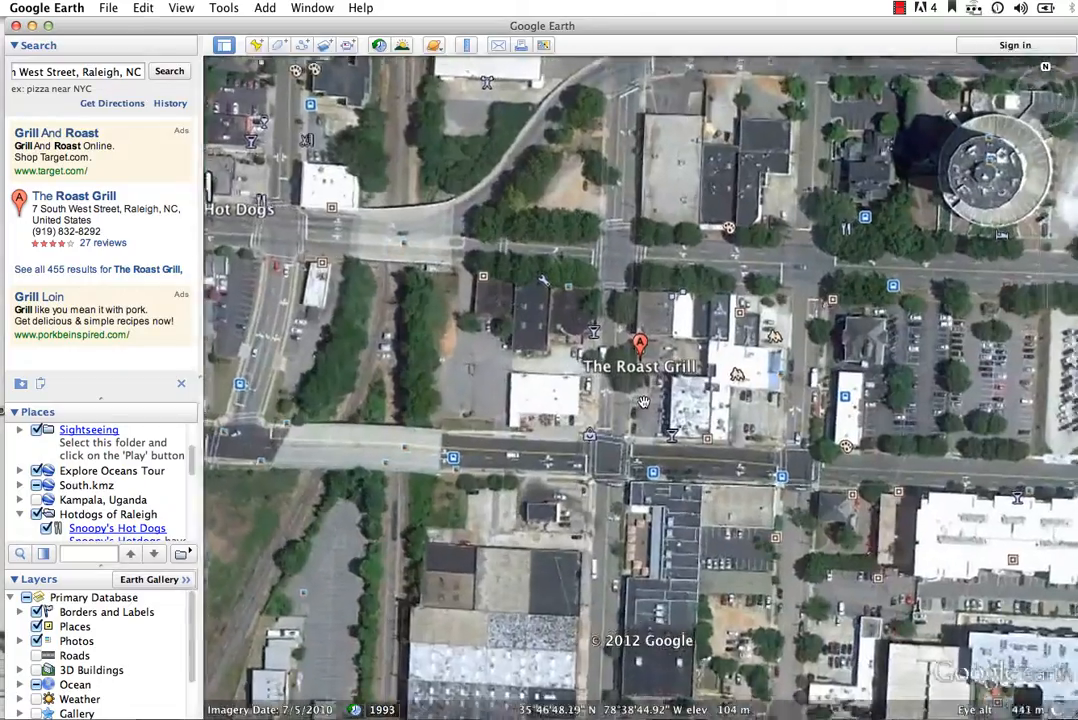
Enter Street View beside The Roast Grill marker and face the restaurant's storefront with the striped awning
scroll(655, 347, "up", 6)
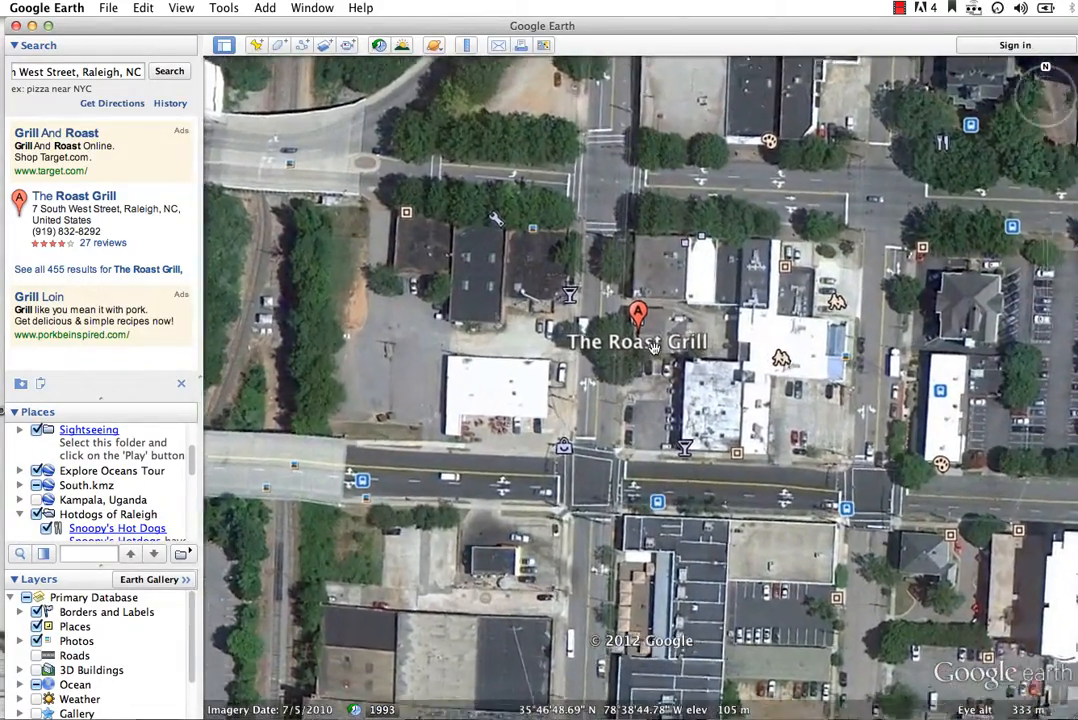
scroll(611, 330, "up", 3)
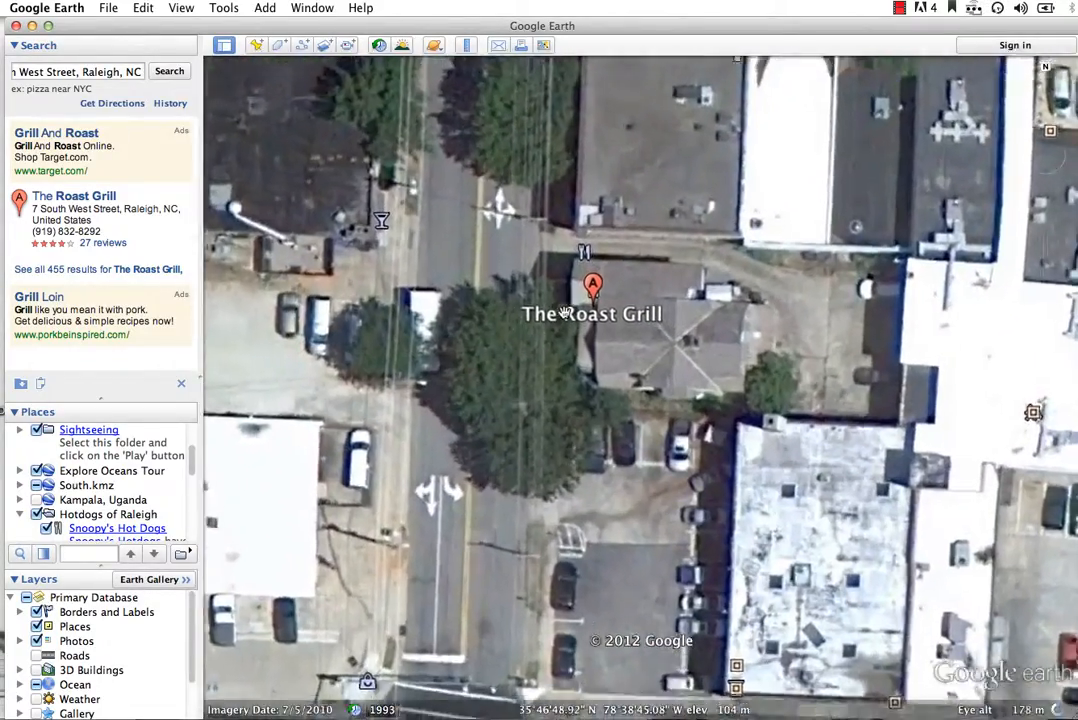
scroll(547, 315, "up", 3)
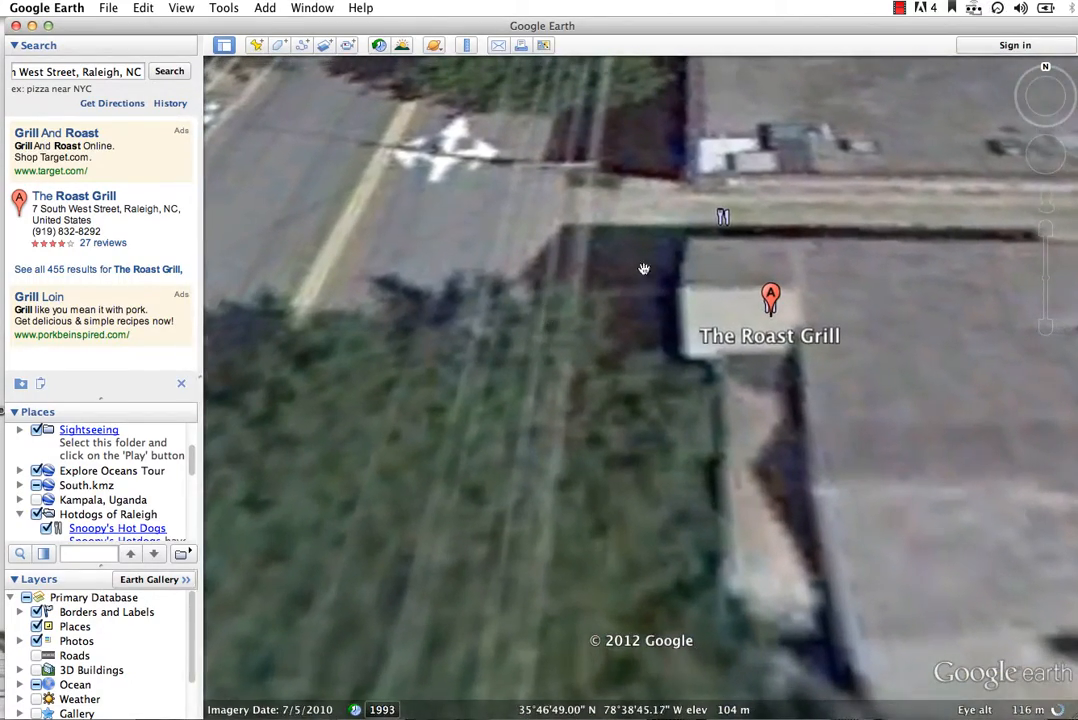
left_click_drag(1048, 279, 1045, 260)
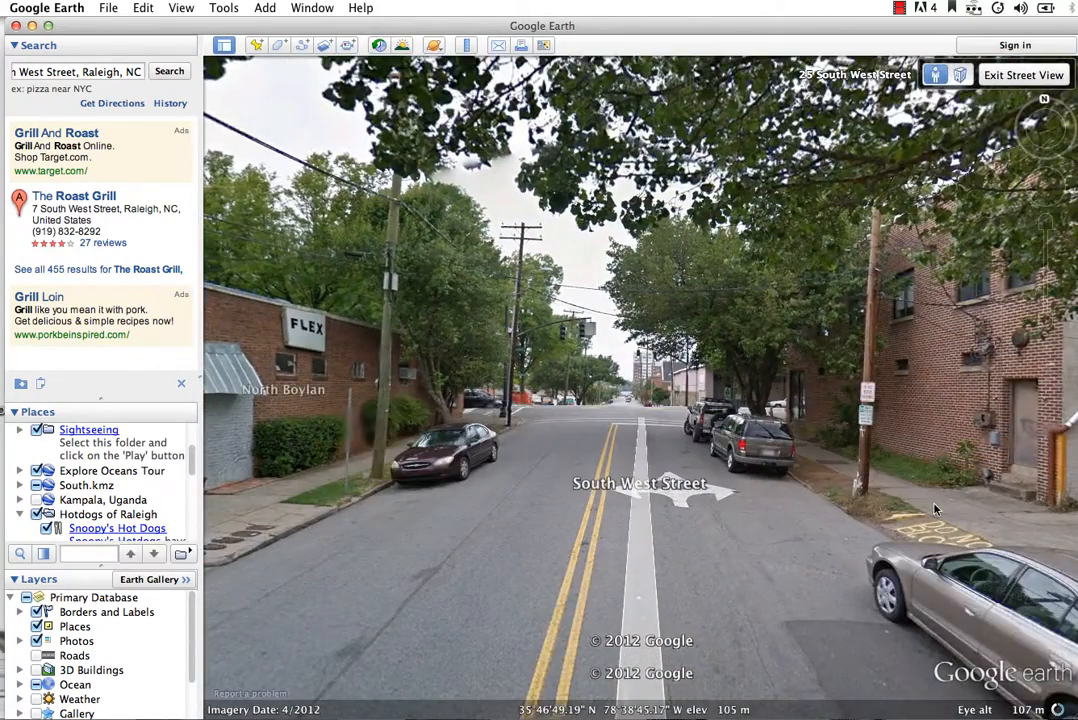
left_click_drag(935, 510, 477, 420)
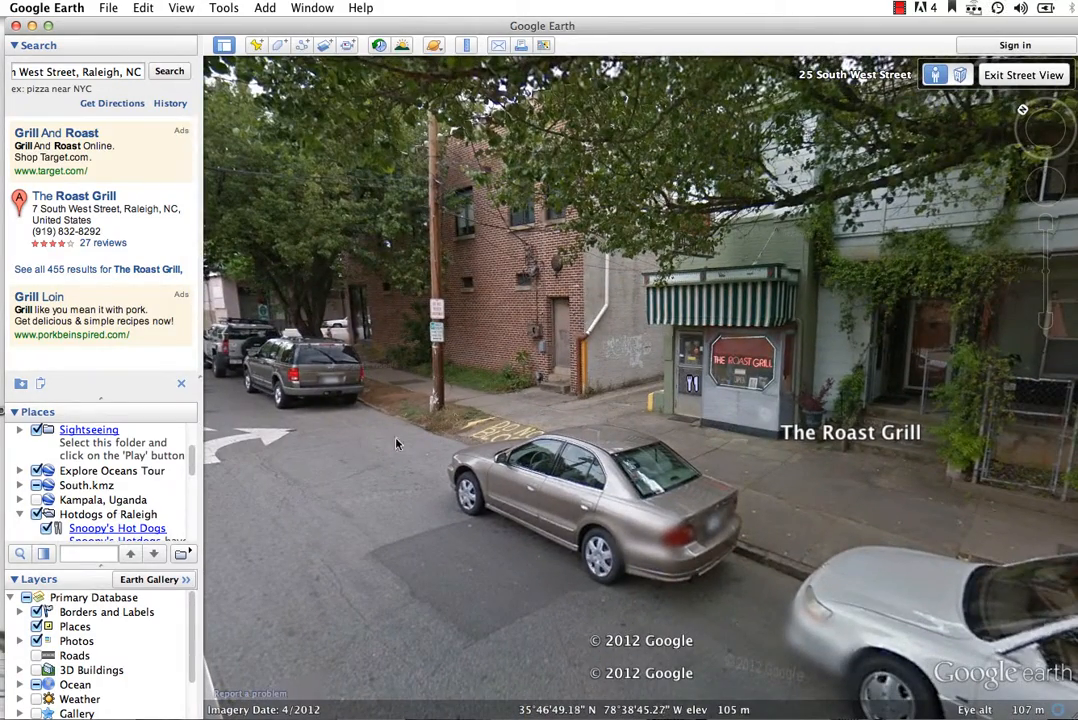
left_click_drag(352, 432, 538, 476)
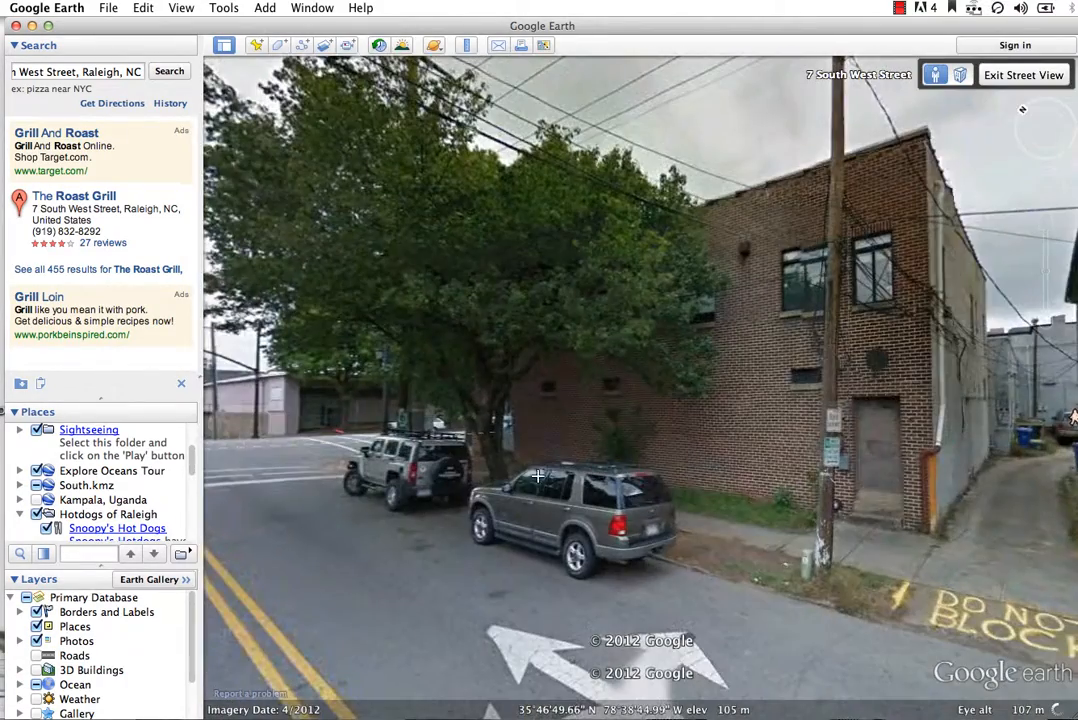
left_click_drag(827, 522, 379, 461)
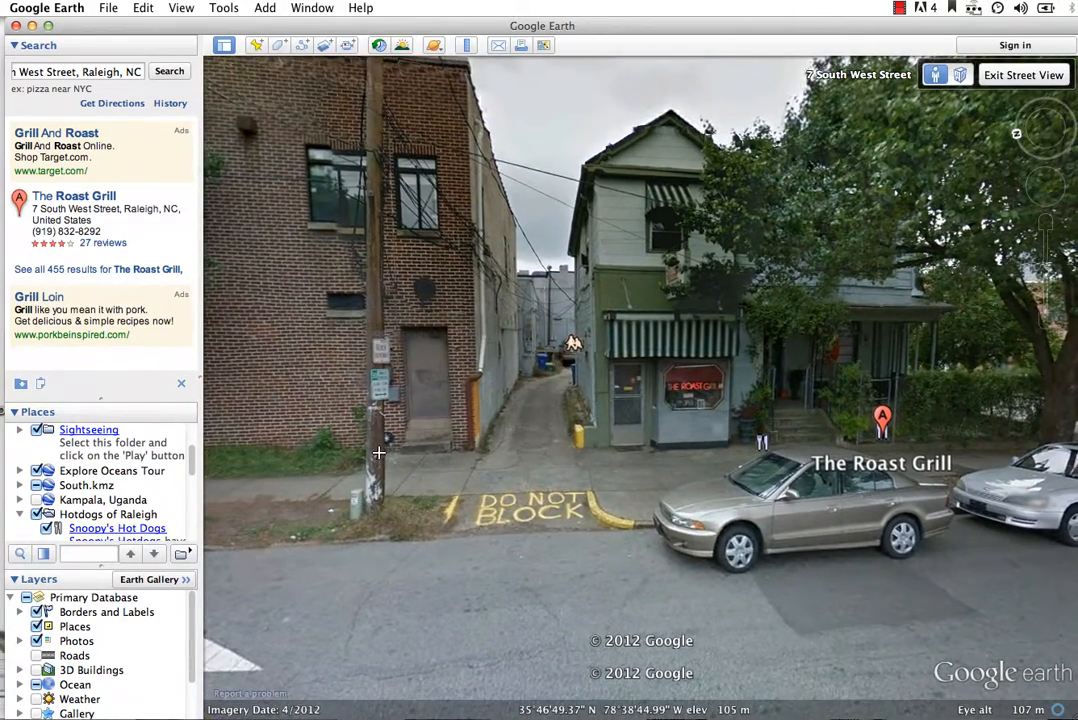
Create a new placemark at the storefront and name it "The Roast Grill"
left_click(256, 45)
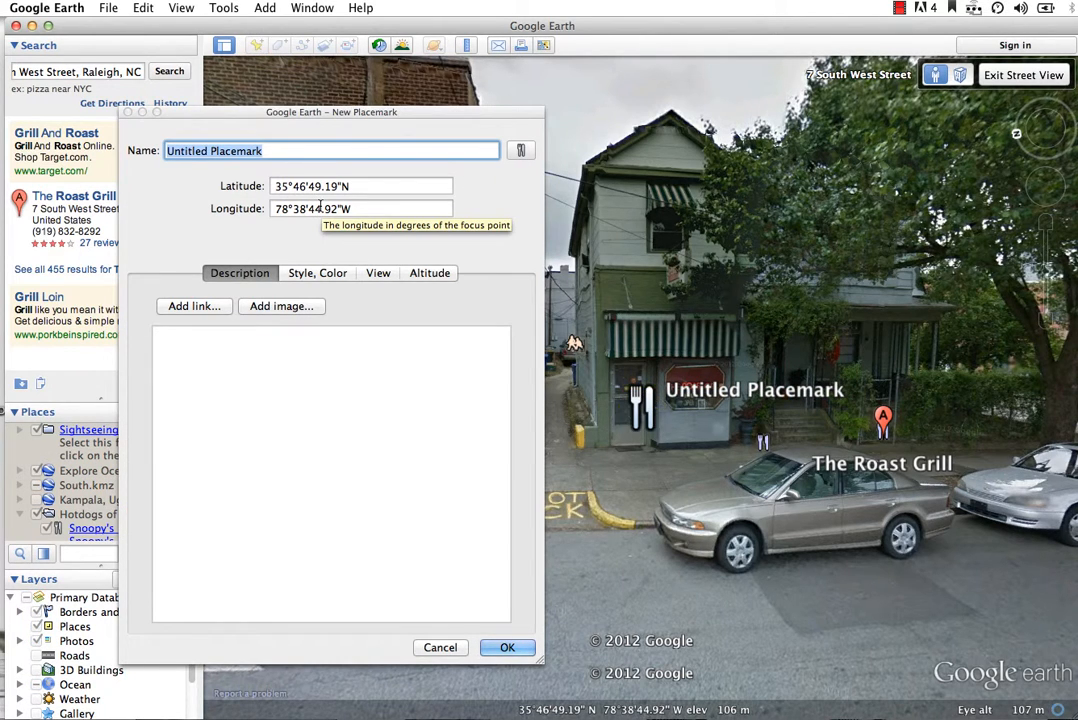
type("e Roast")
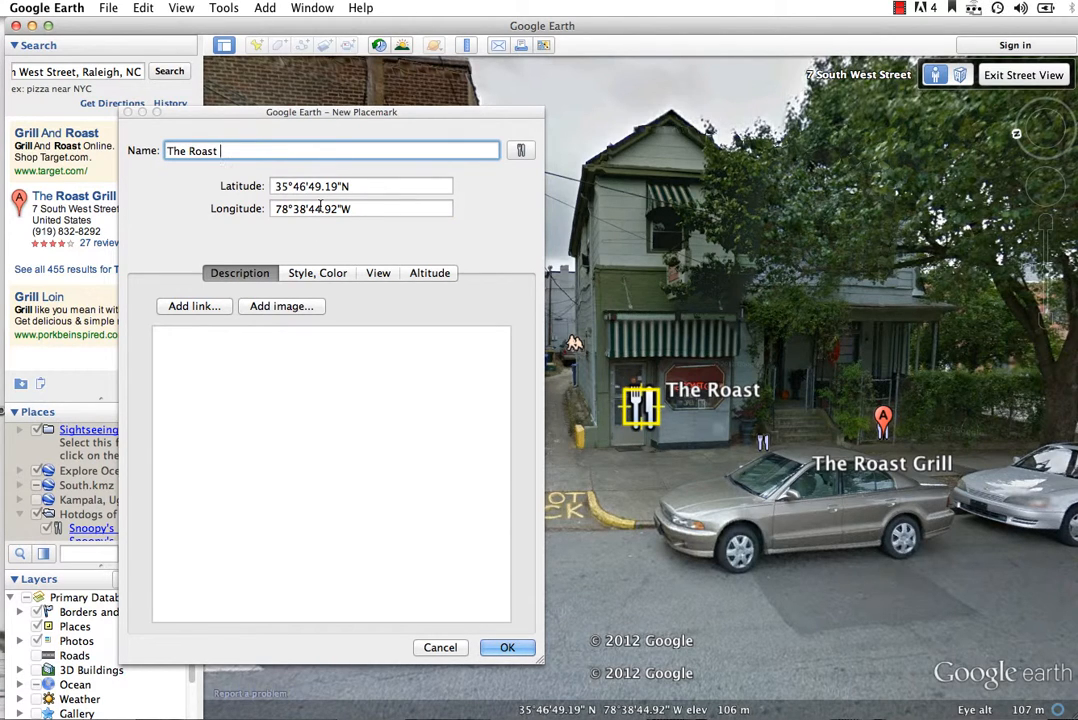
type(" Grill")
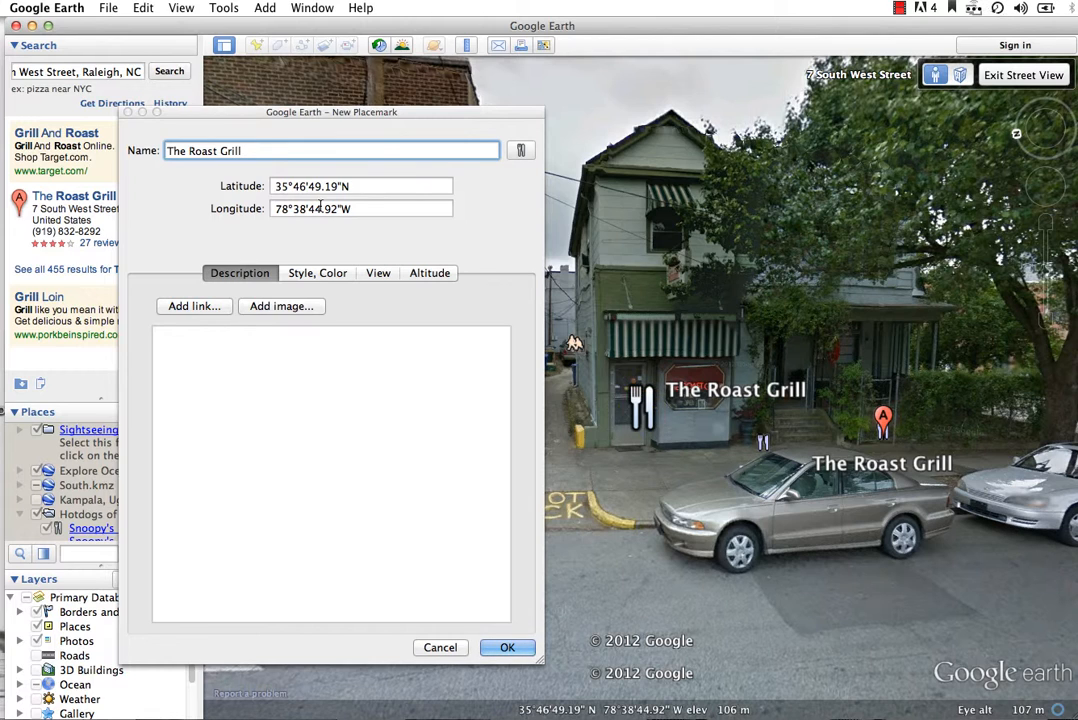
Fill in the description beginning "Roast Grill has been in business for over 70 years", ending "No catsup!", and correct the misspelled "Grilll" to "Grill"
left_click(229, 356)
type("Roast Grill has been in business for over 70 years serving nothing more than hotdogs and drinks. No condiments are available other than the basics: mustard, chili and onions (and slaw). No catsup!")
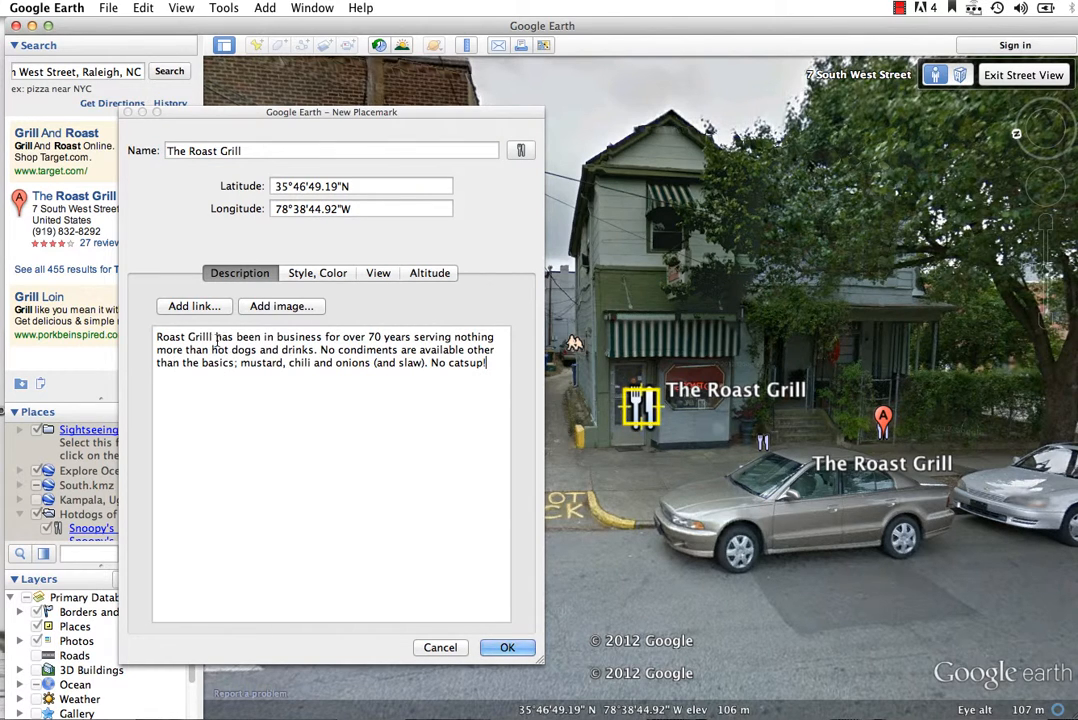
left_click(213, 337)
key("BackSpace")
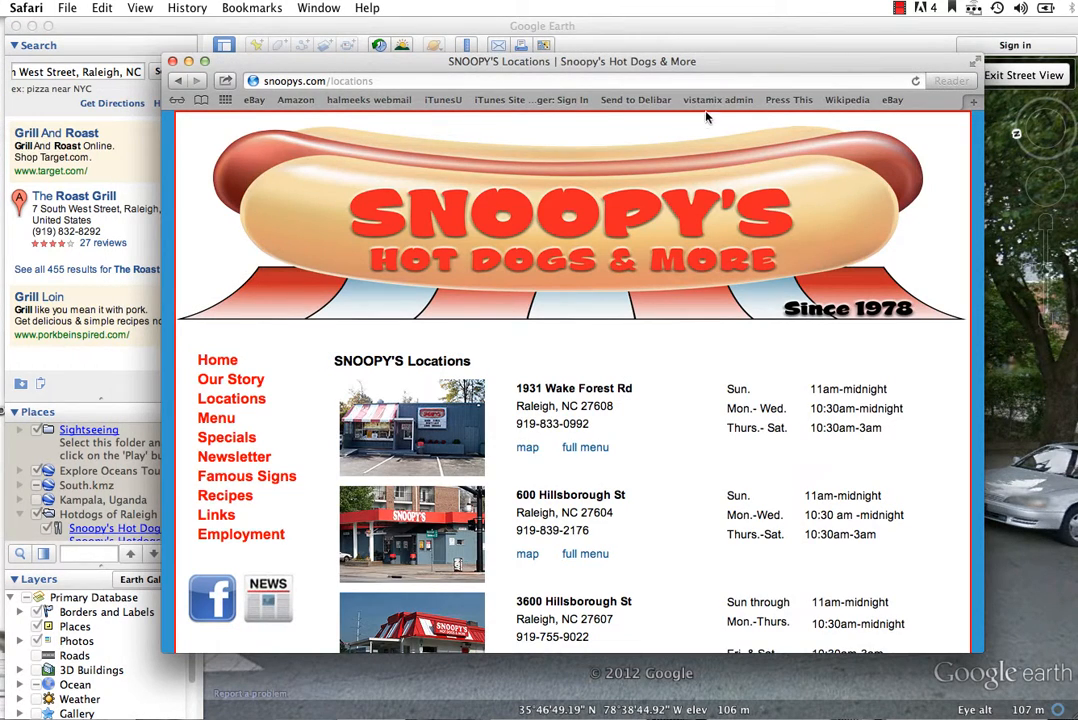
In Safari, search Google for "the roast grill raleigh" and open the restaurant's website, roastgrill.com
left_click(587, 83)
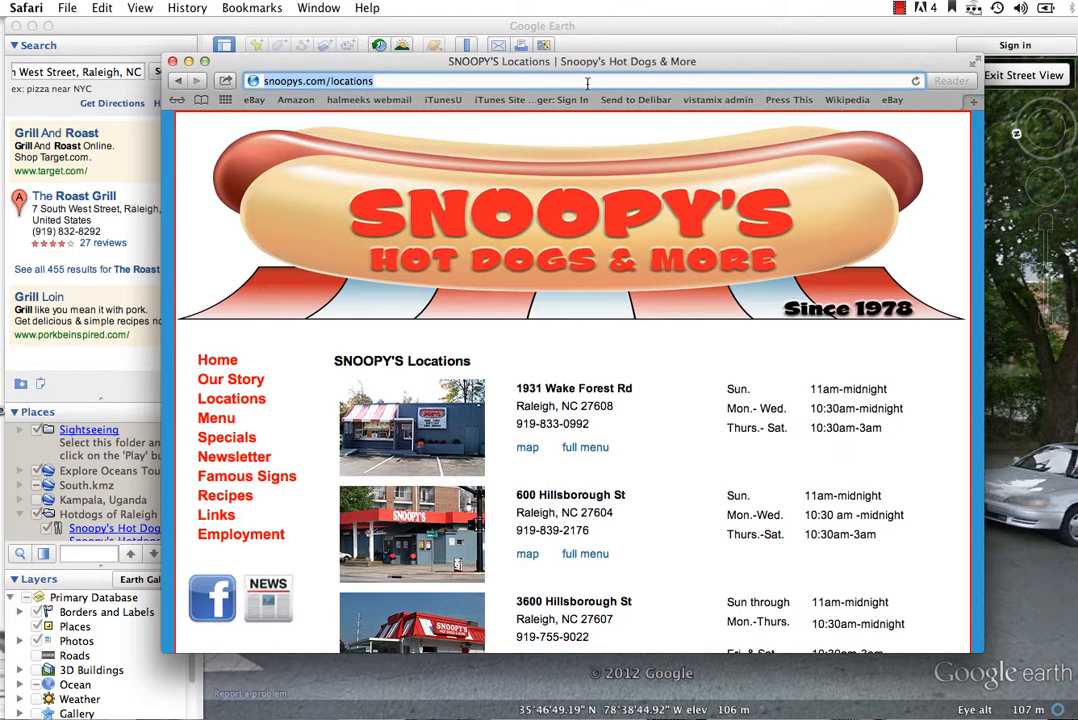
type("the roas")
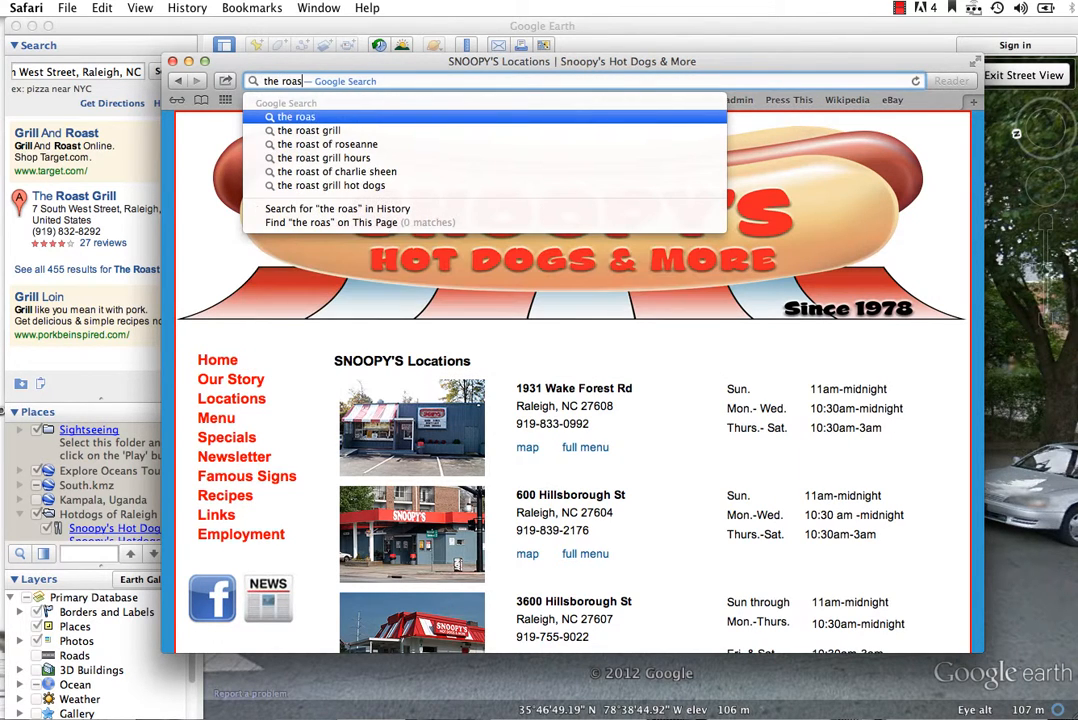
type("t grill r")
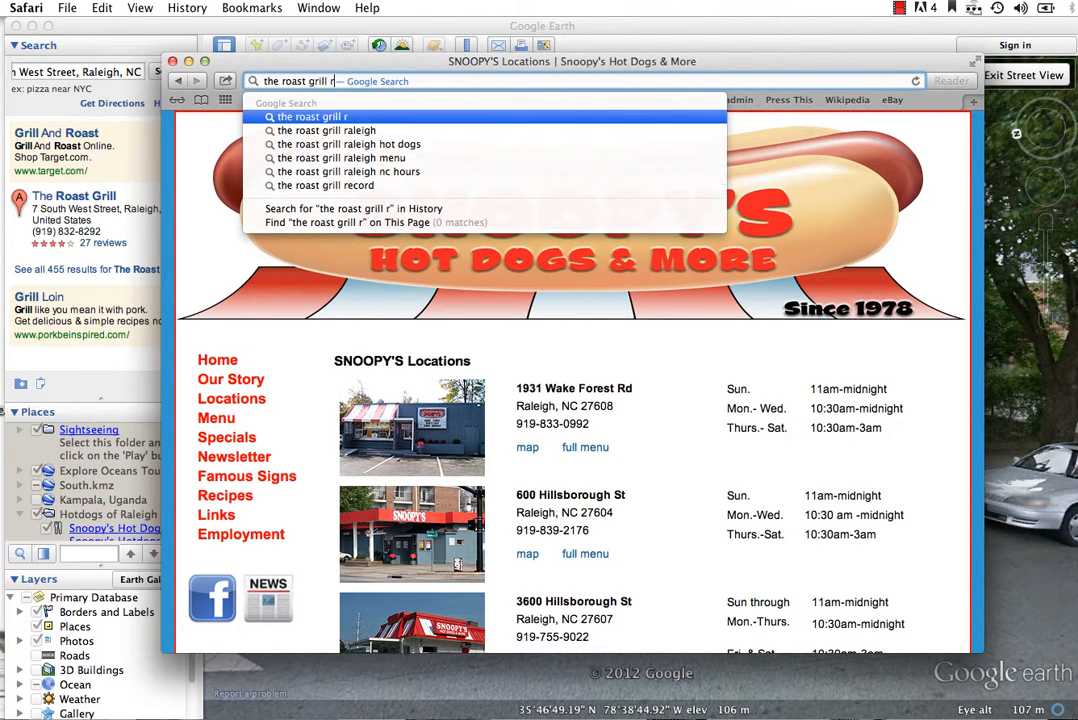
type("aleigh")
key("Return")
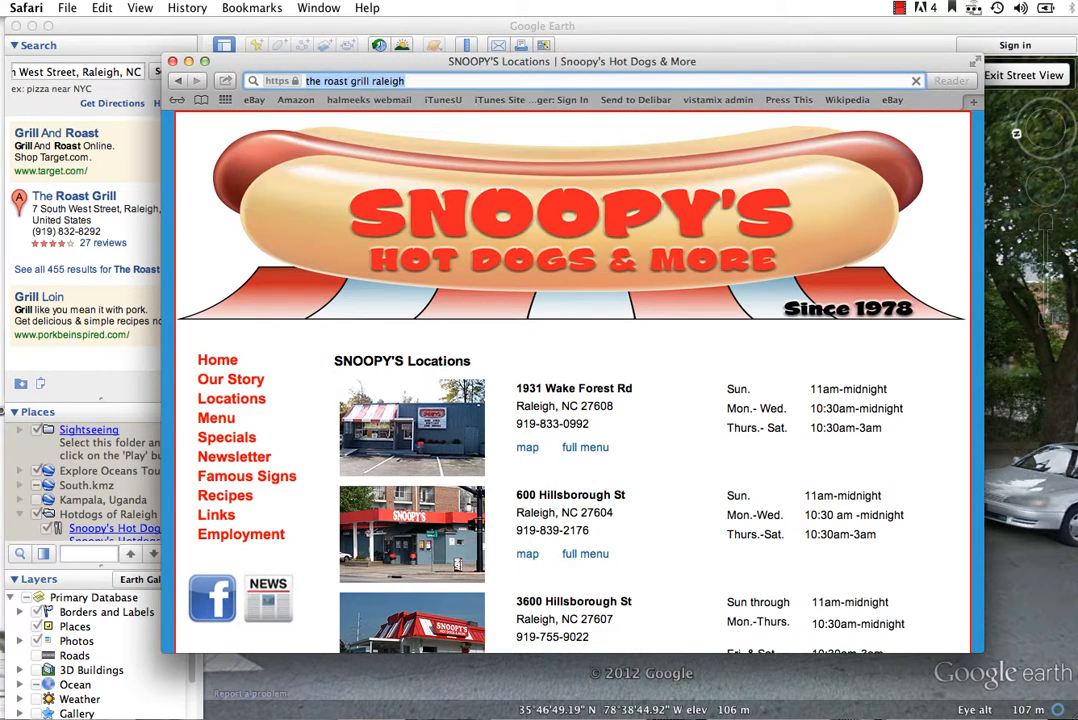
left_click(345, 270)
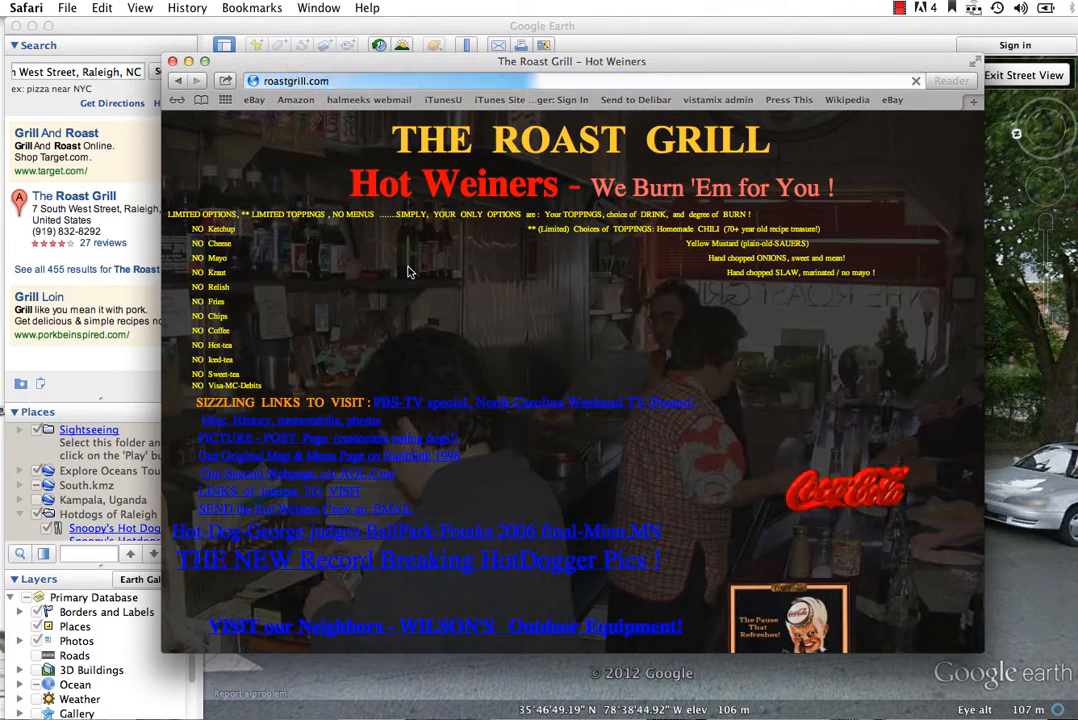
Copy the roastgrill.com web address and return to the placemark in Google Earth
left_click(318, 84)
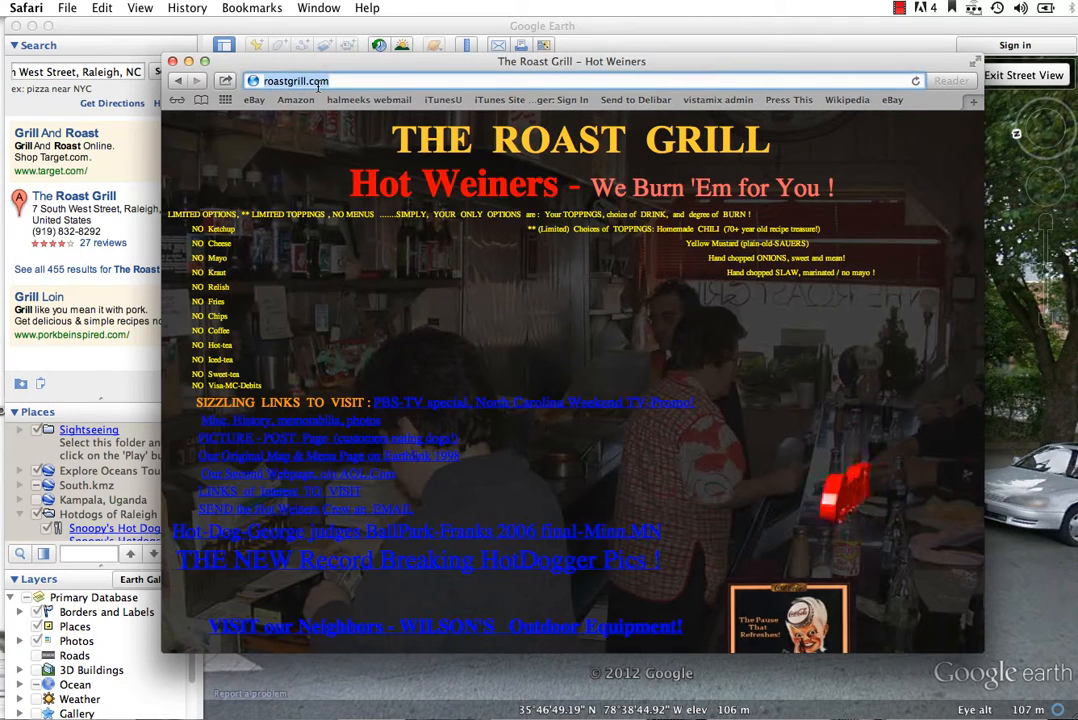
left_click(100, 8)
left_click(138, 86)
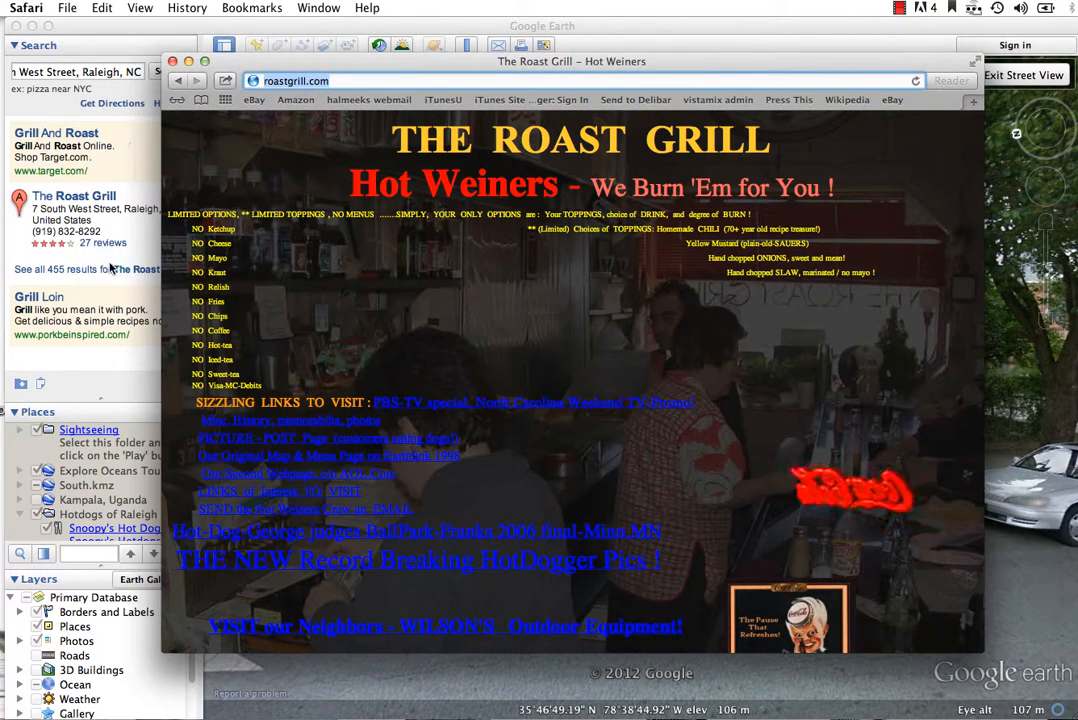
left_click(138, 245)
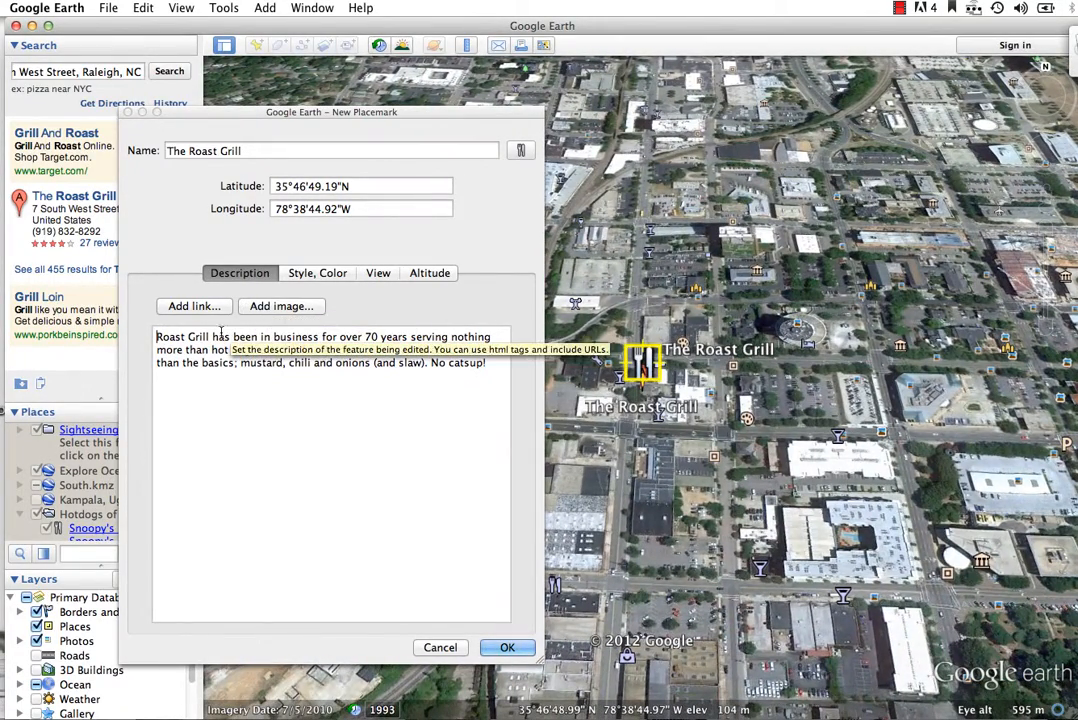
left_click_drag(210, 337, 166, 340)
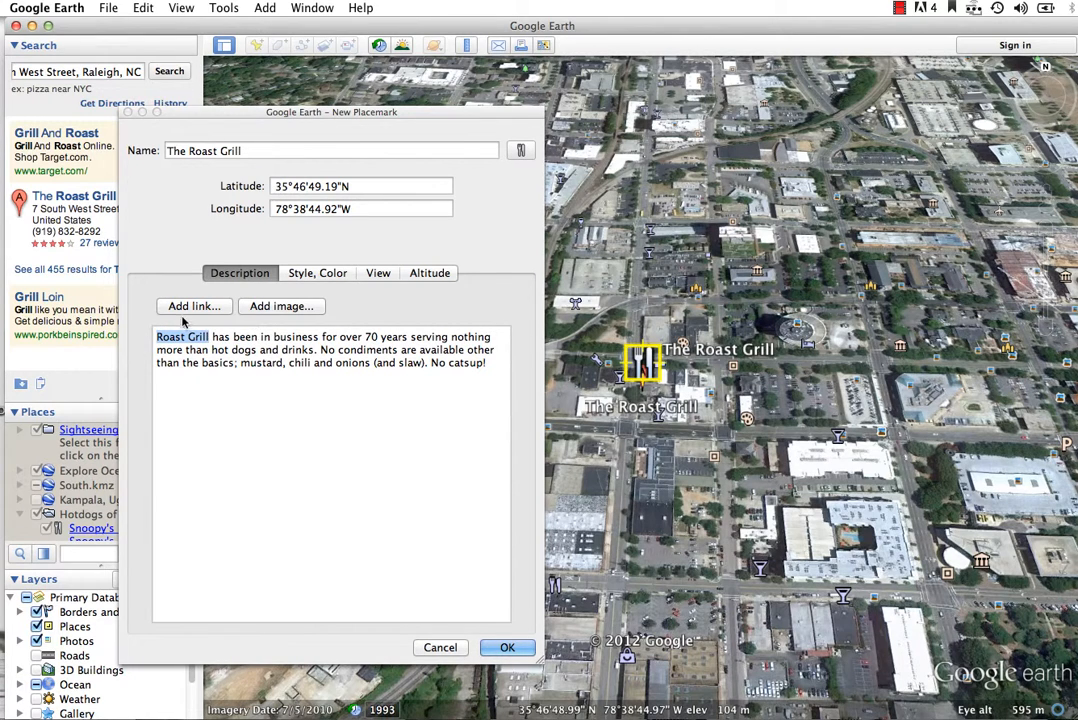
left_click(187, 307)
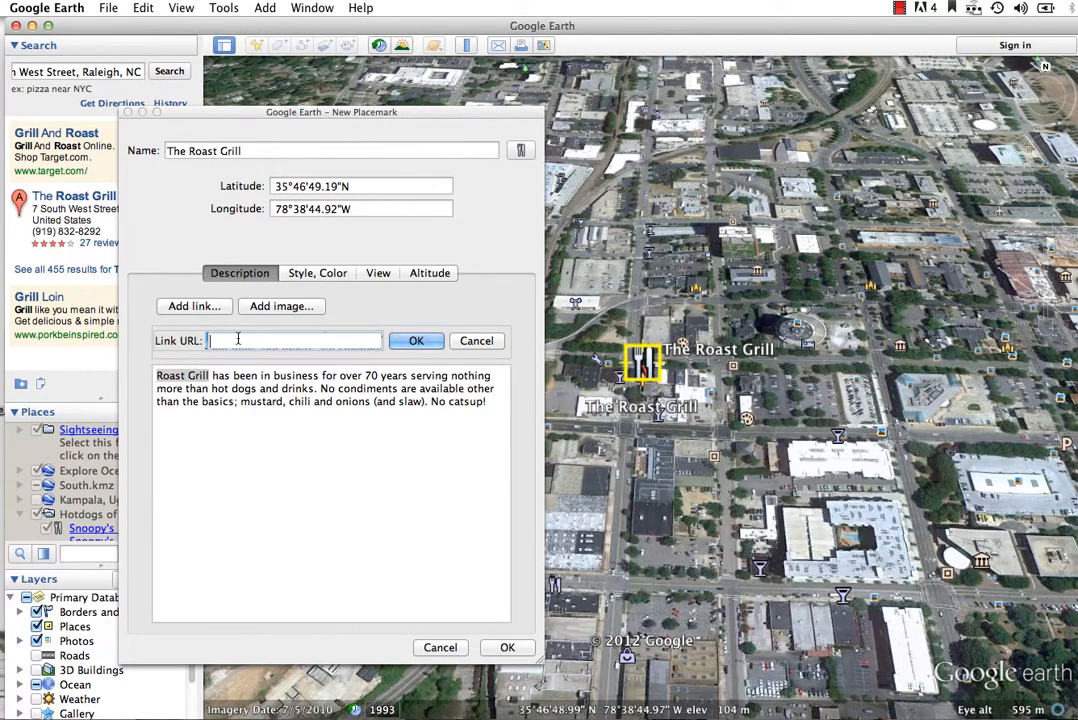
key("super+v")
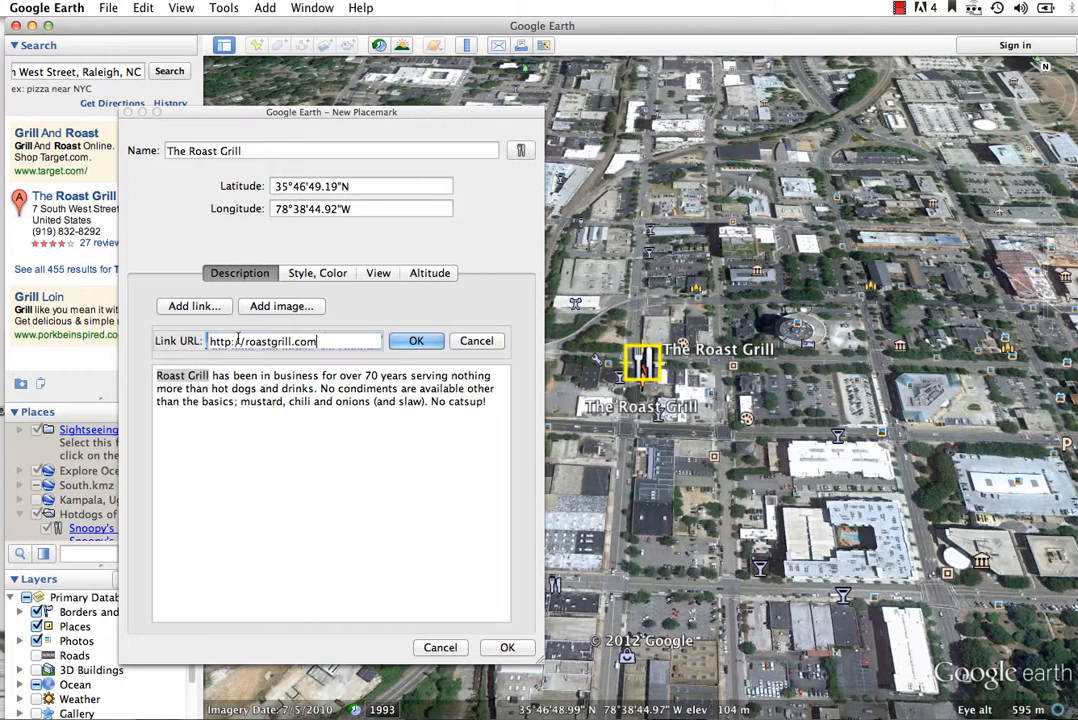
left_click(416, 341)
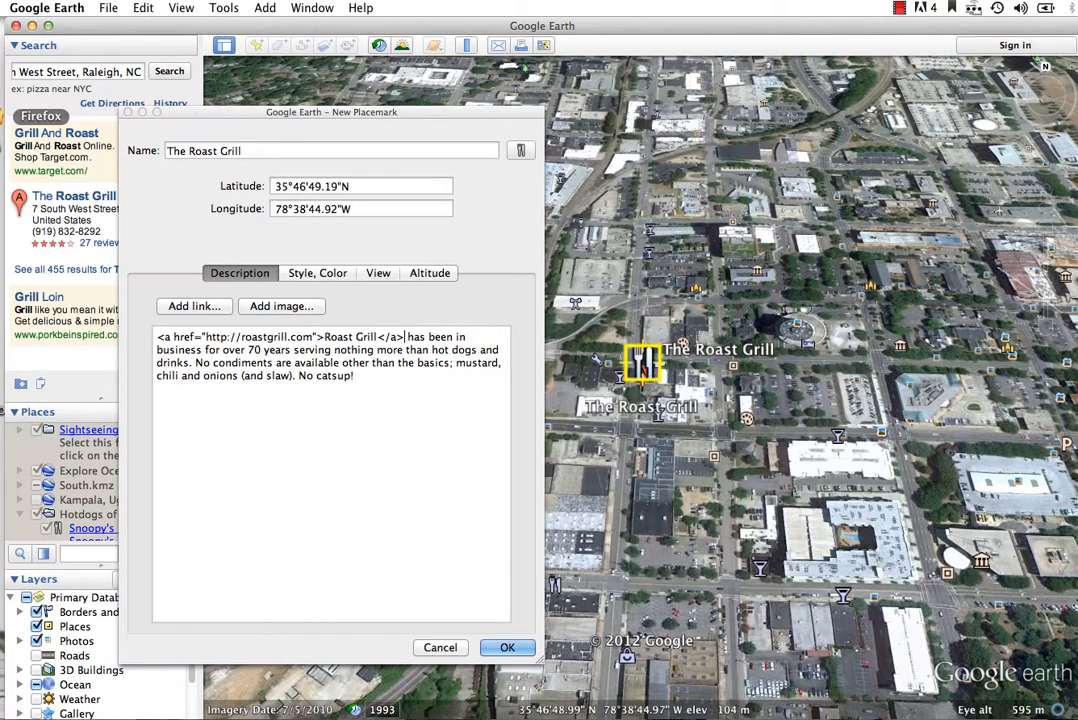
In Safari, search Google for "youtube roast grill raliegh" and open the YouTube video titled "The Roast Grill"
left_click(5, 131)
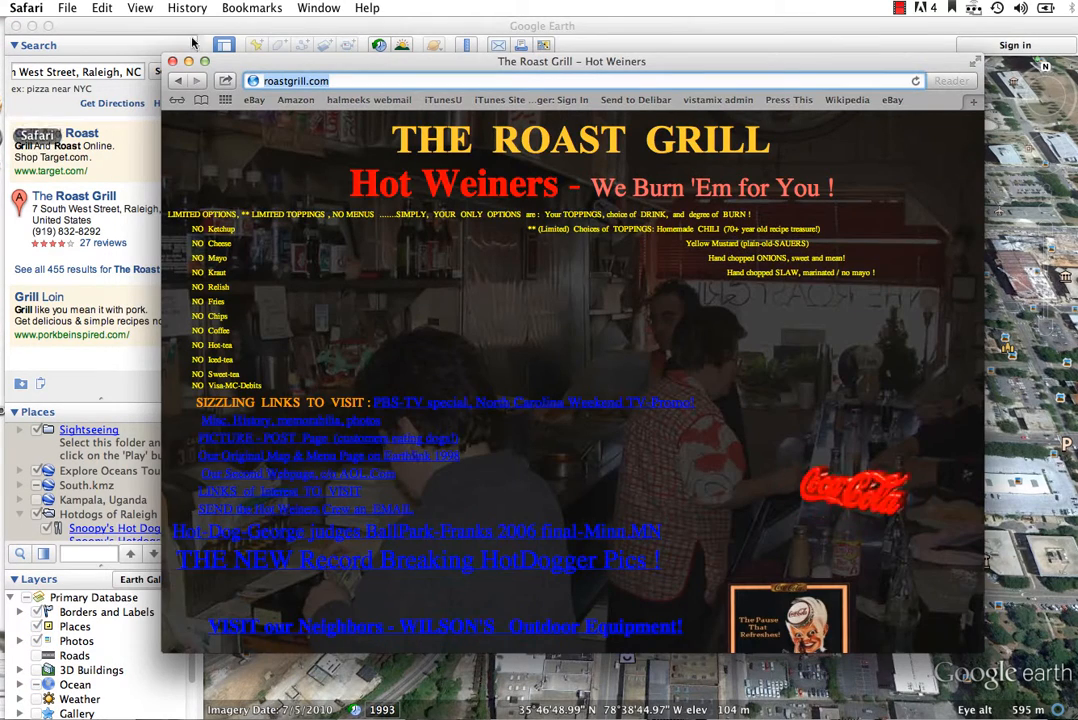
double_click(328, 78)
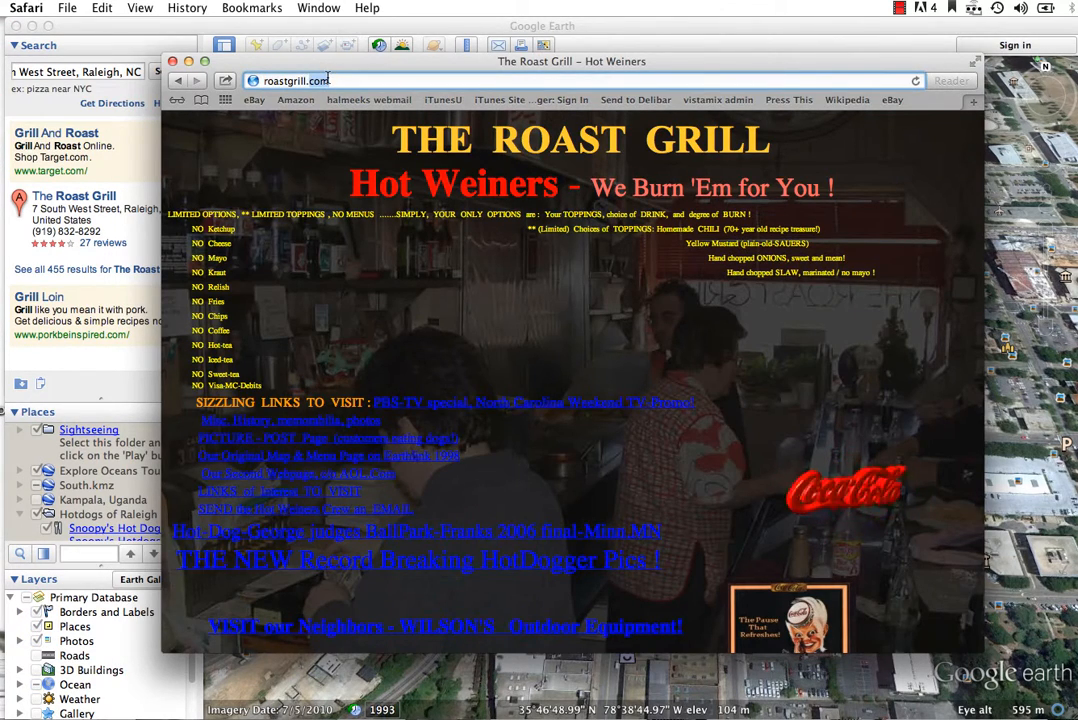
triple_click(328, 78)
type("u")
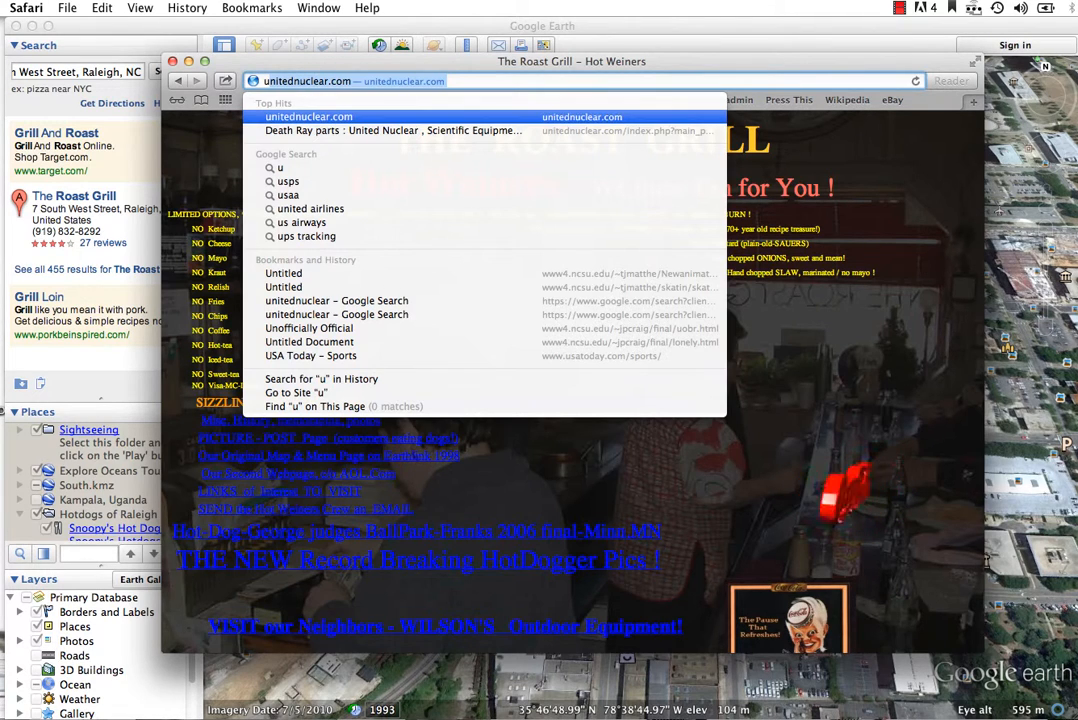
key("BackSpace")
key("BackSpace")
type("youtube")
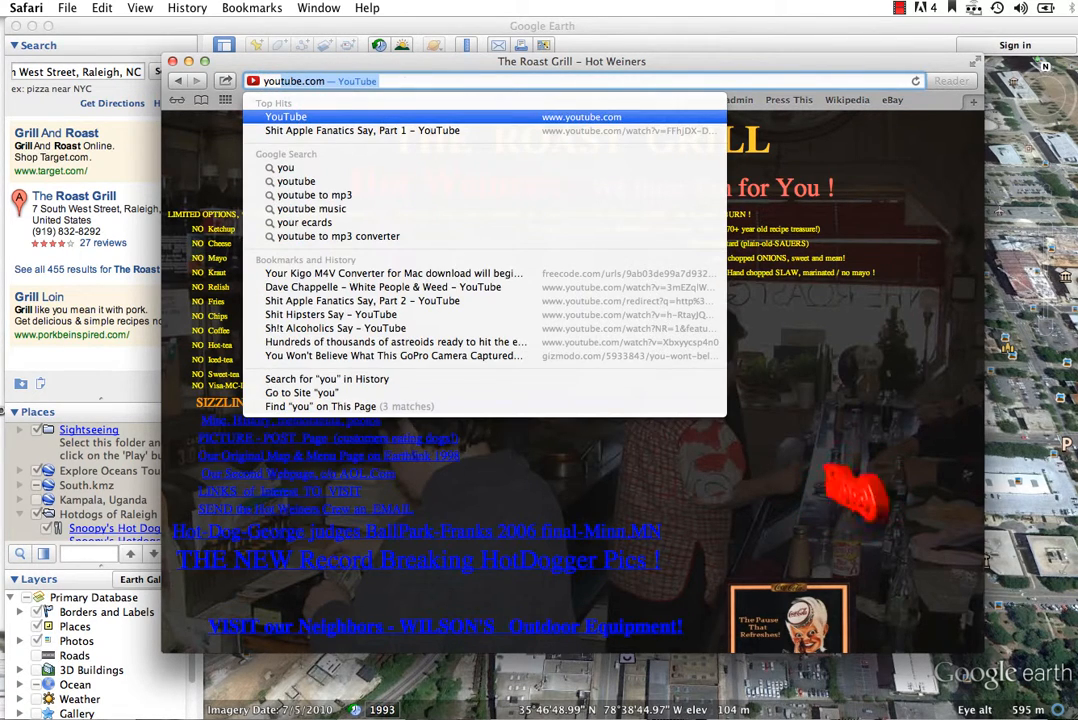
type(" roast gr")
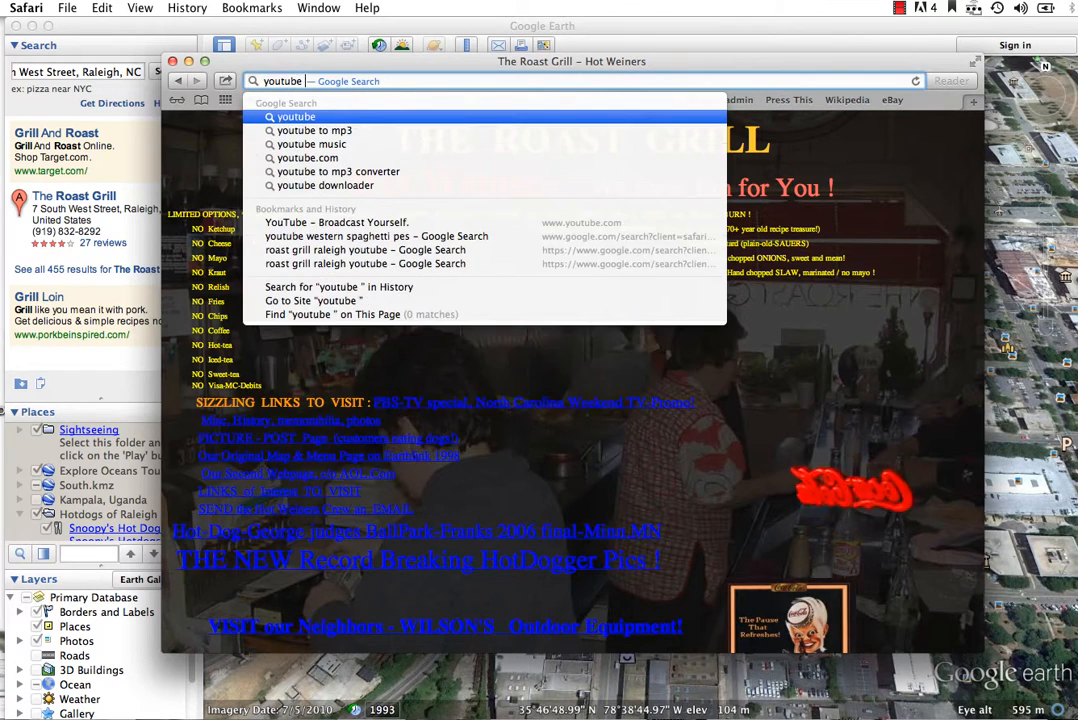
type("ill")
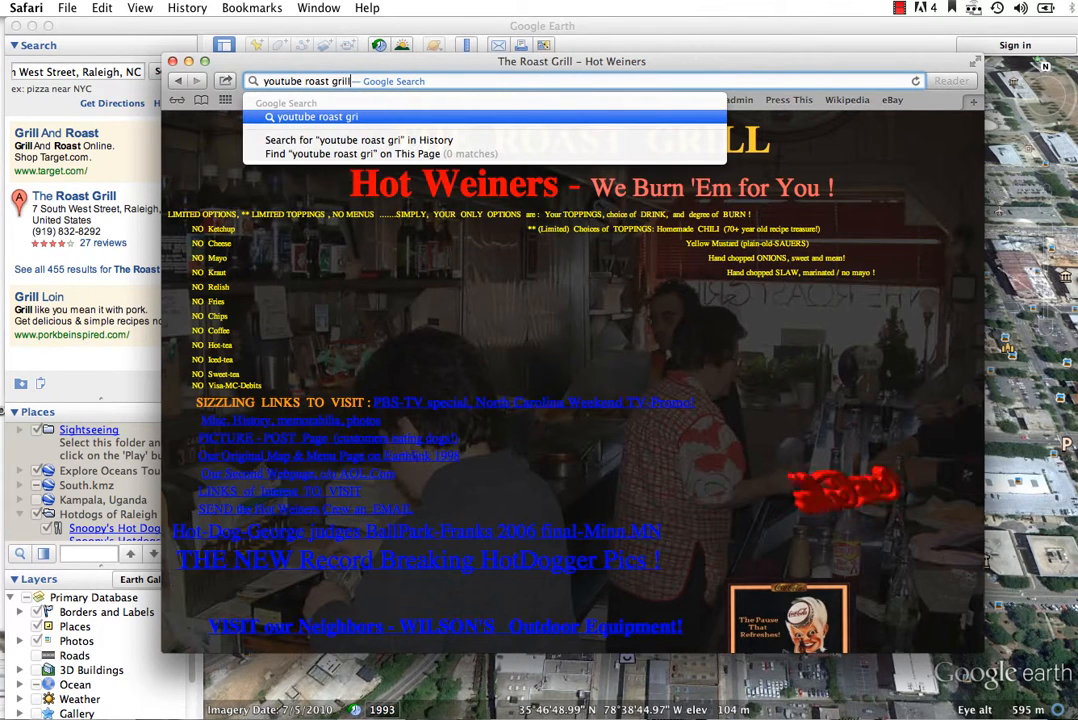
type(" ra")
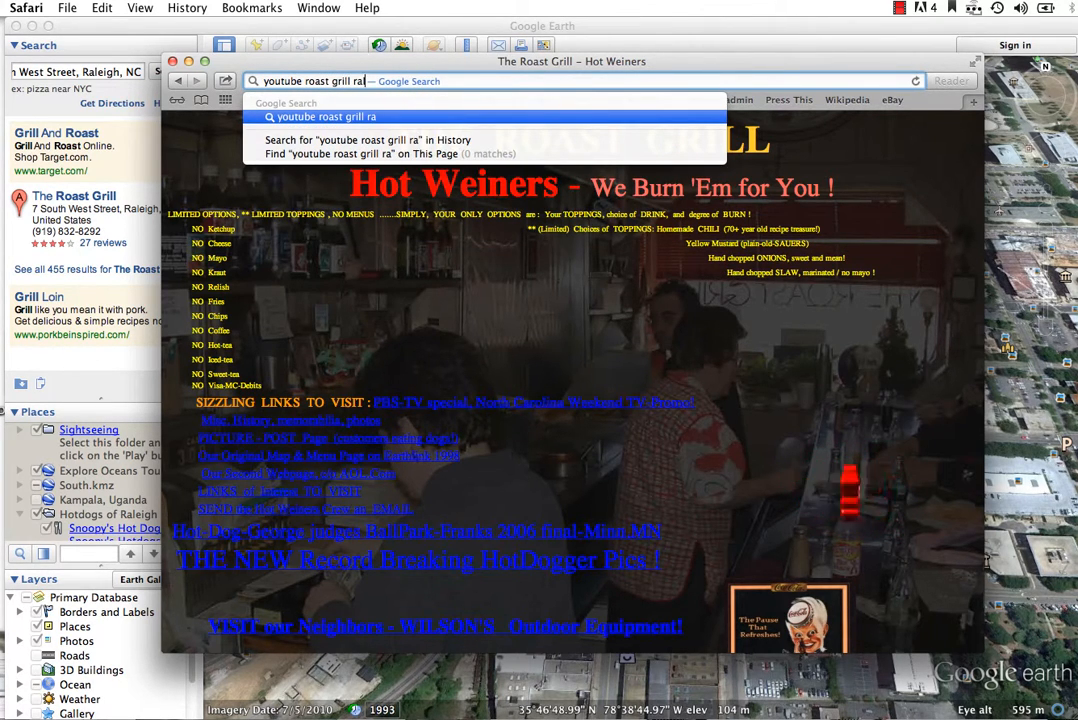
type("liegh")
key("Return")
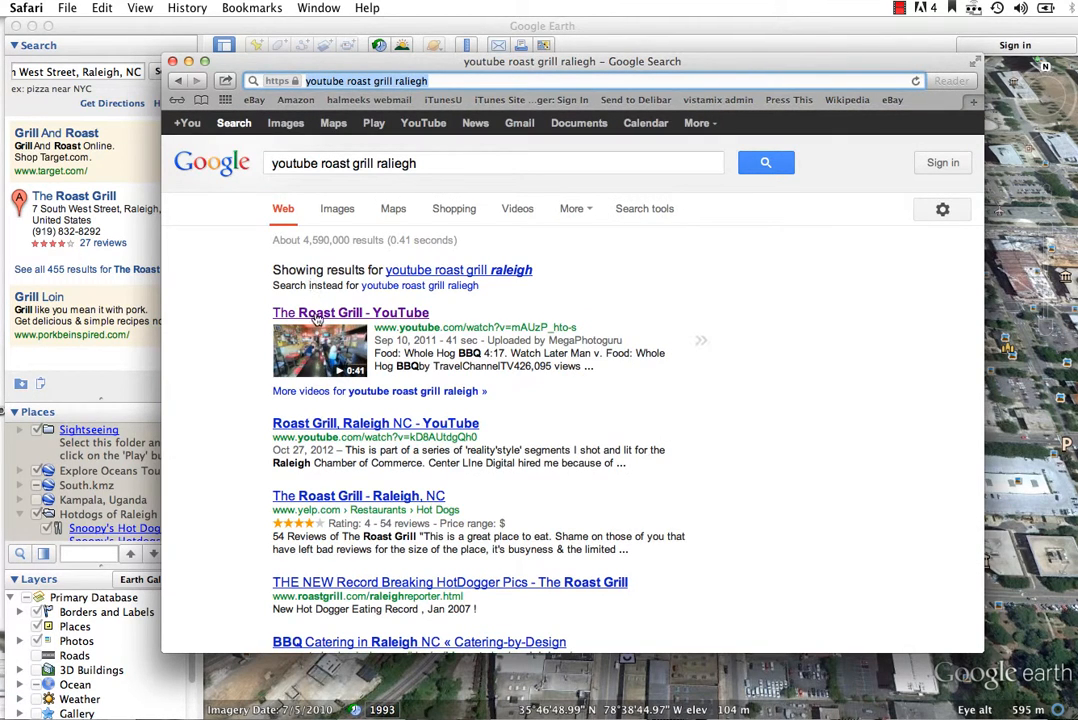
left_click(318, 314)
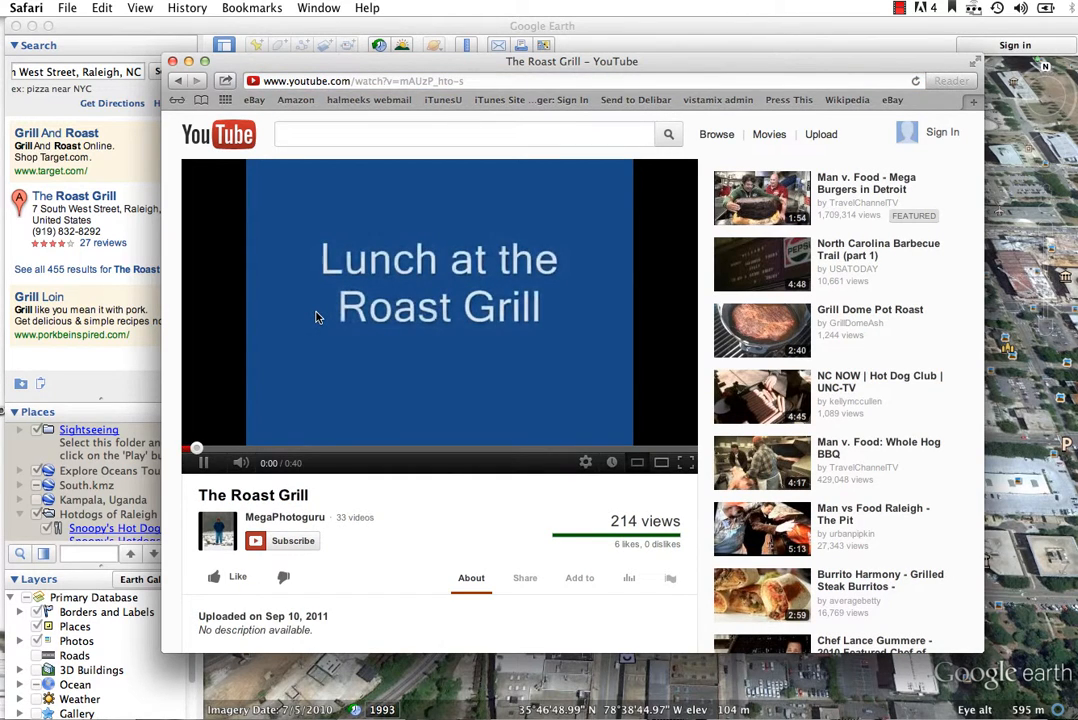
Pause the video and copy its 420 × 315 iframe embed code from the sharing options
left_click(203, 462)
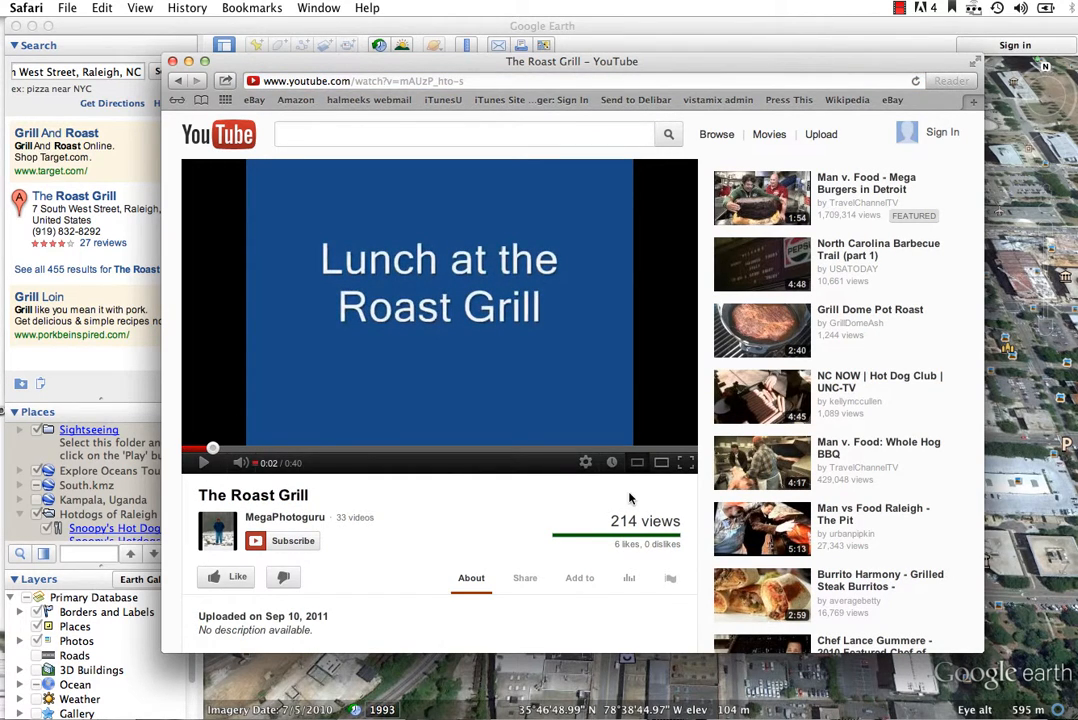
left_click(525, 578)
scroll(528, 580, "down", 5)
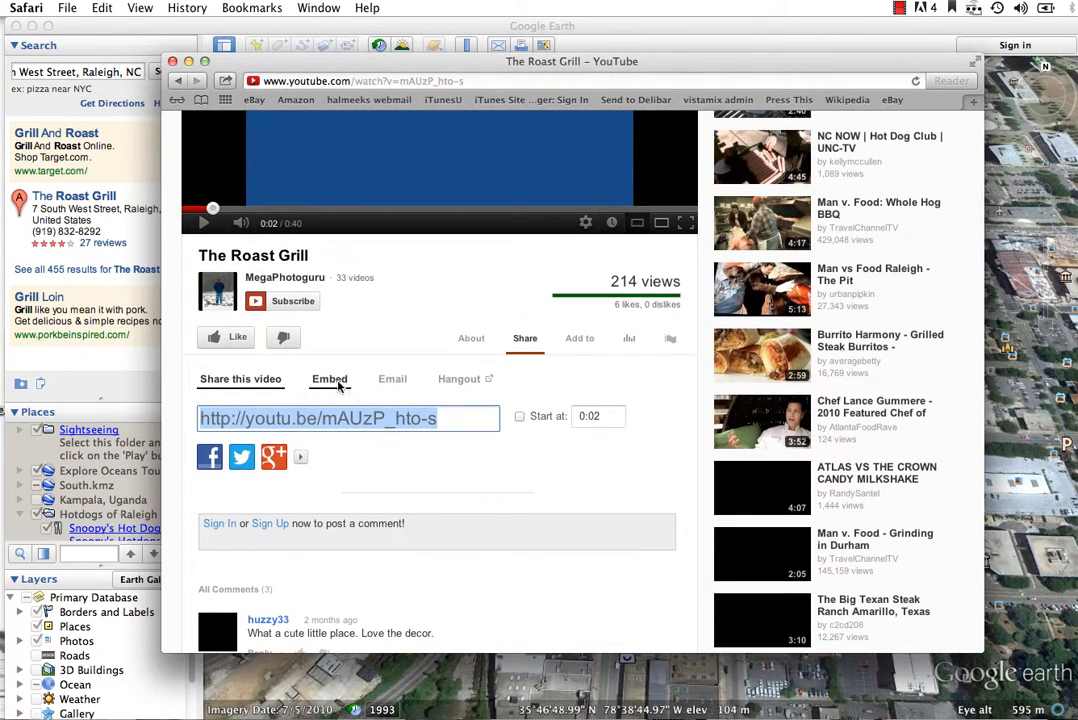
left_click(336, 381)
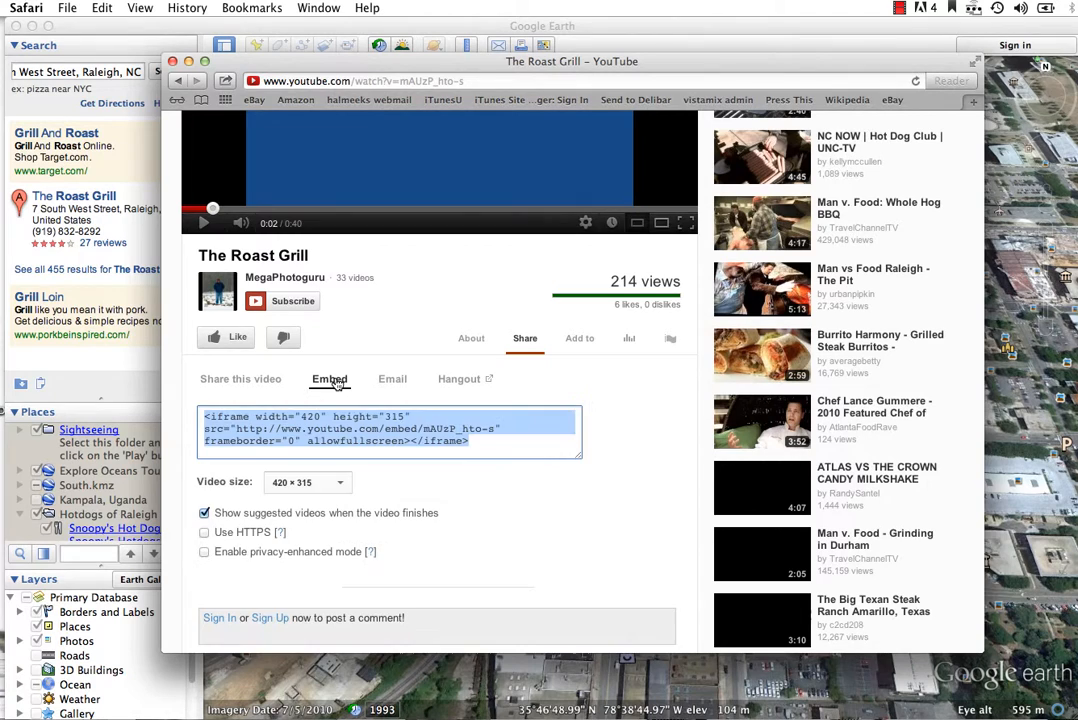
left_click(474, 444)
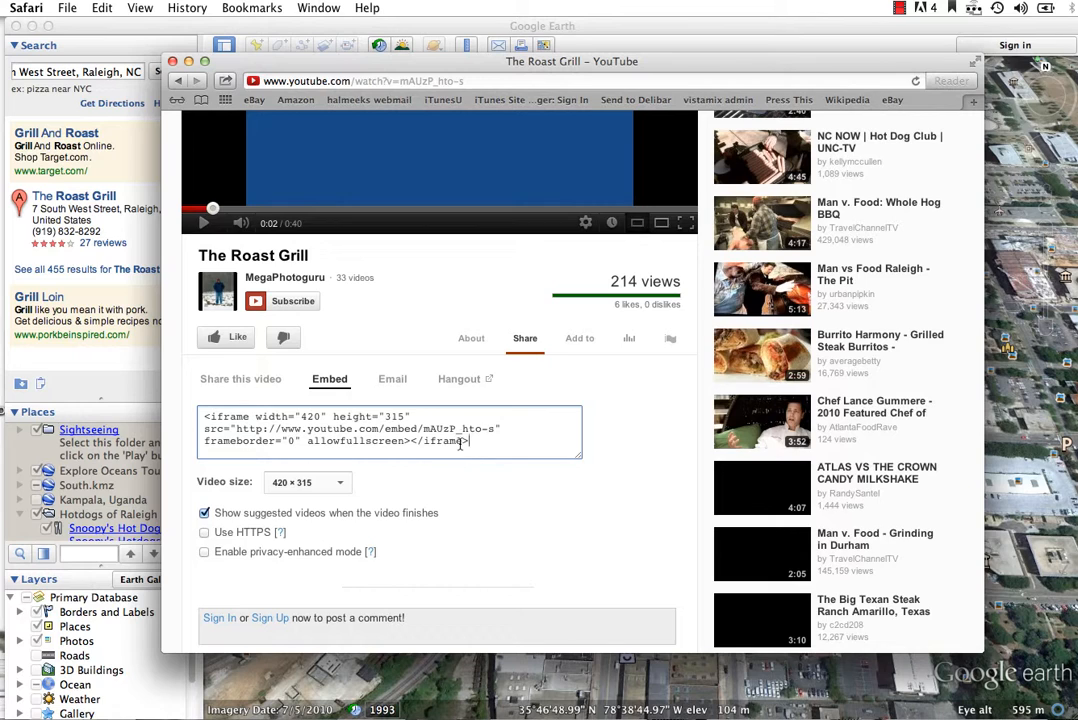
left_click_drag(478, 442, 196, 410)
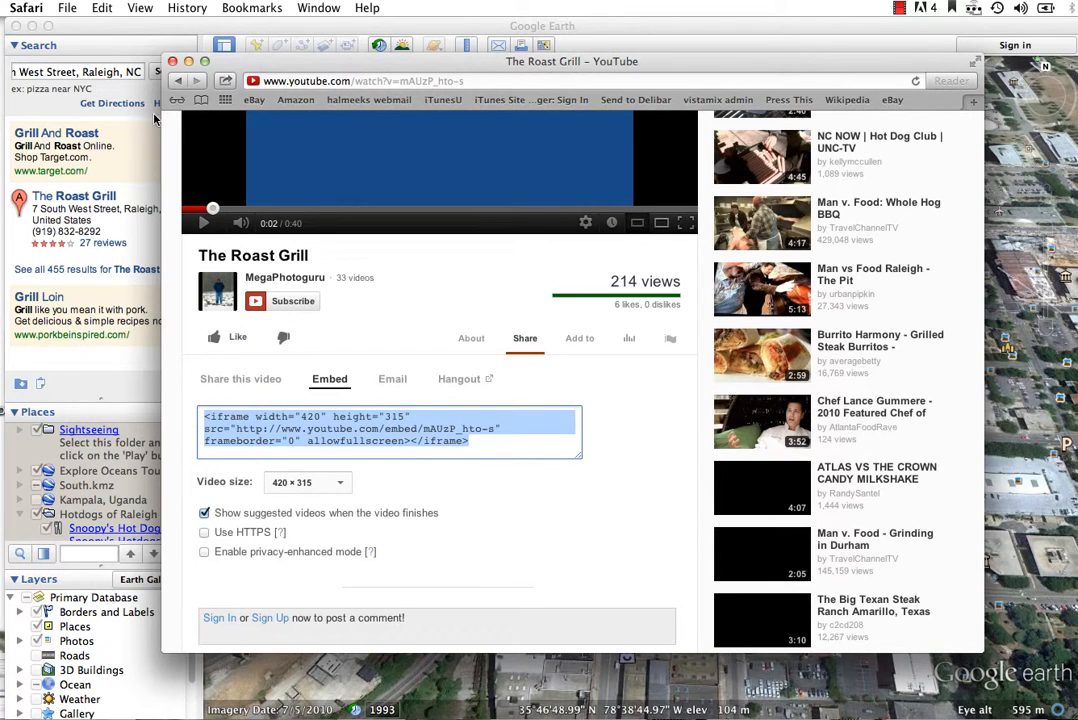
left_click(101, 8)
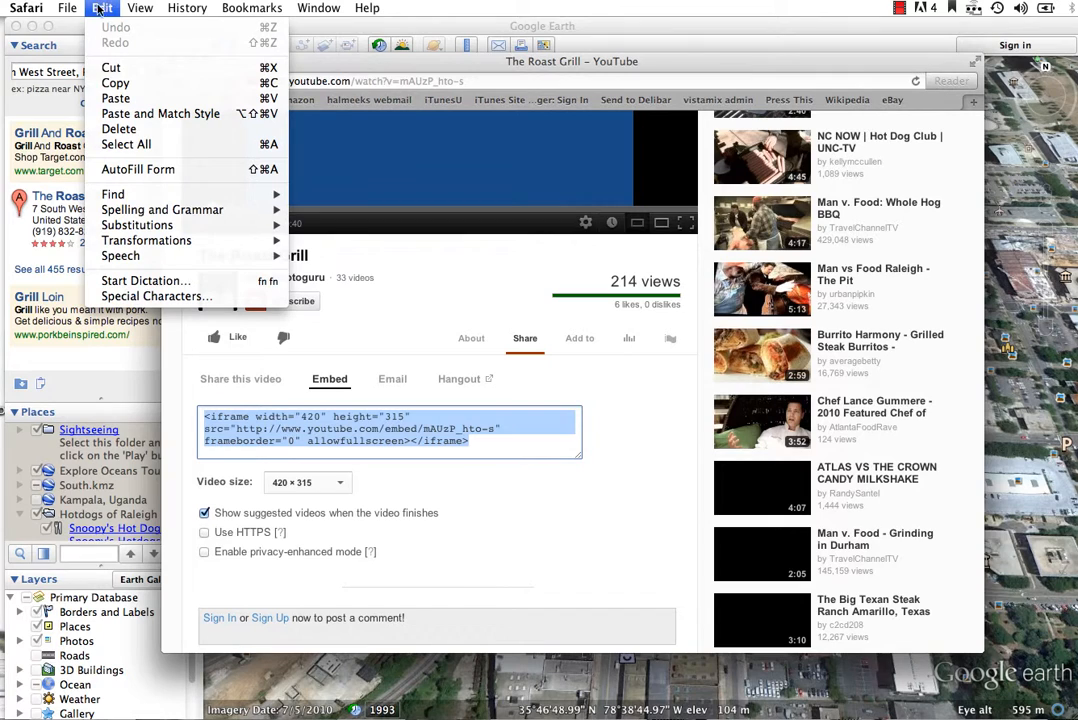
left_click(113, 84)
Back in Google Earth, paste the video embed code after "No catsup!" in the description and save the placemark
left_click(128, 148)
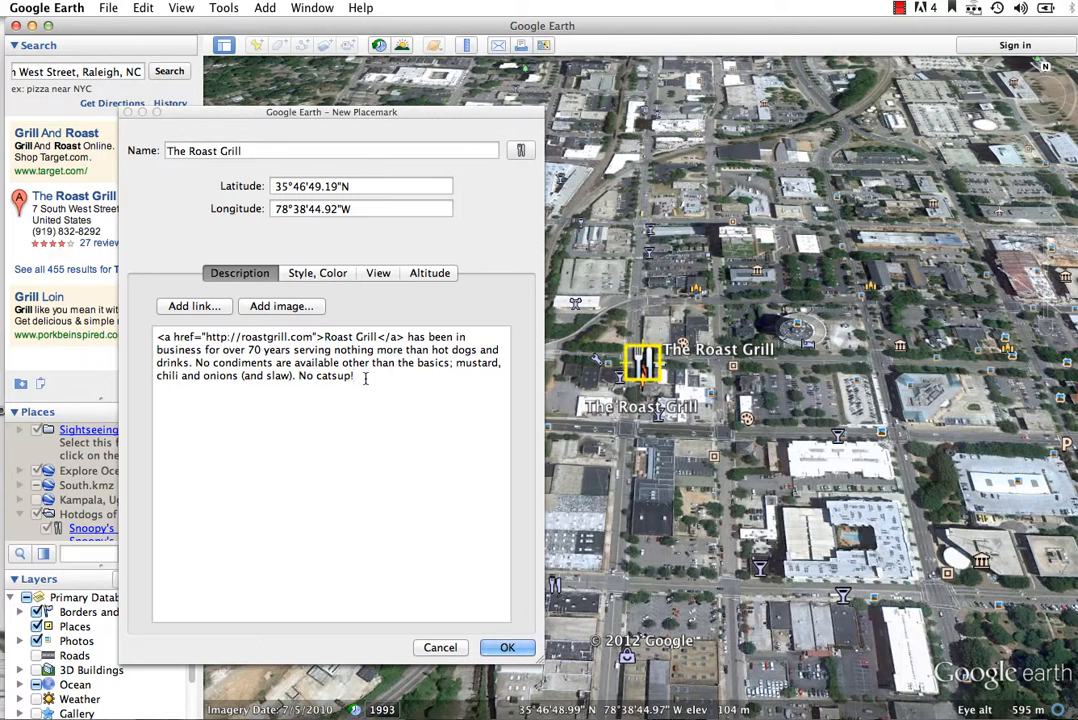
key("super+v")
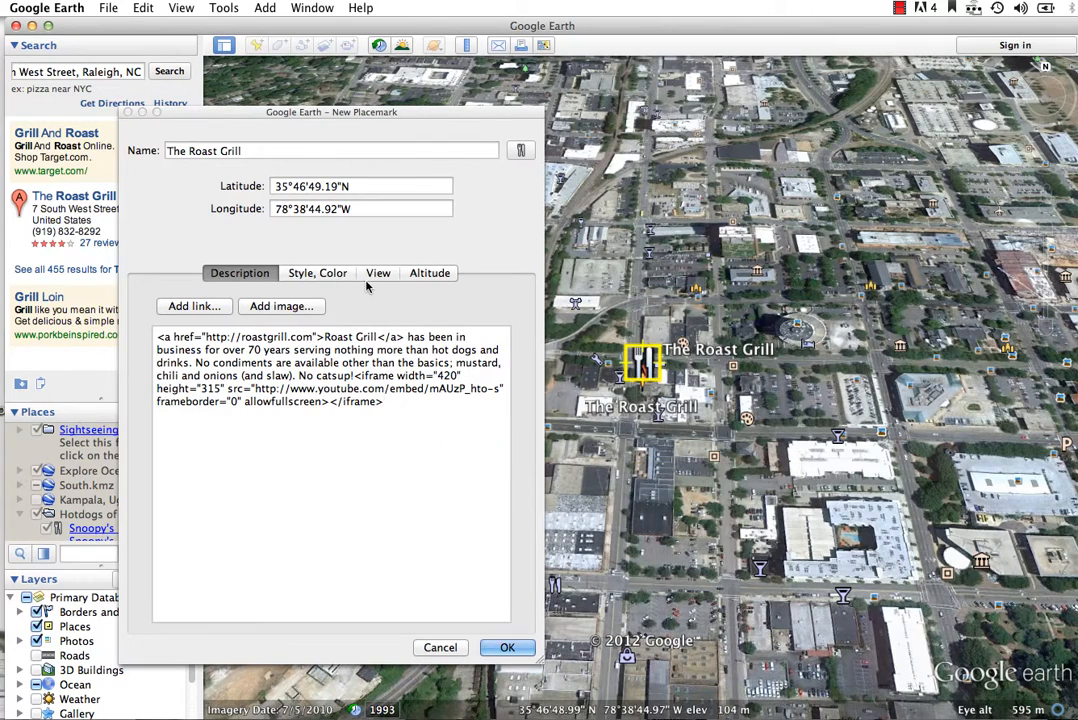
left_click(506, 646)
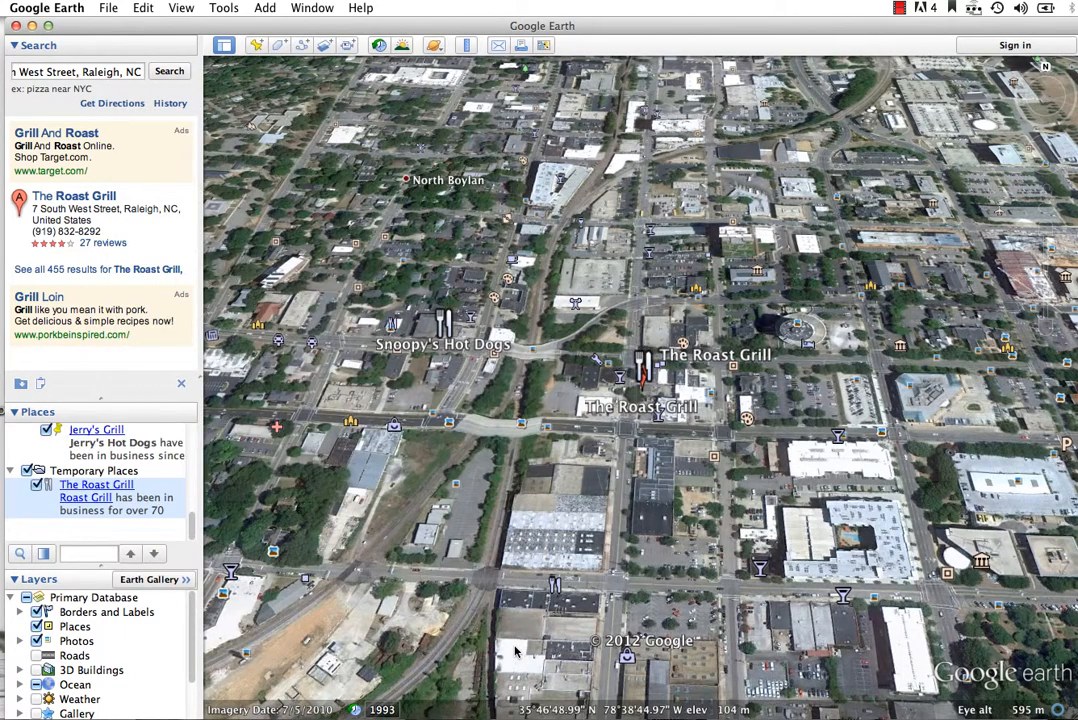
Check The Roast Grill placemark's balloon and move the placemark from Temporary Places into the "Hotdogs of Raleigh" folder below Jerry's Grill
left_click(640, 363)
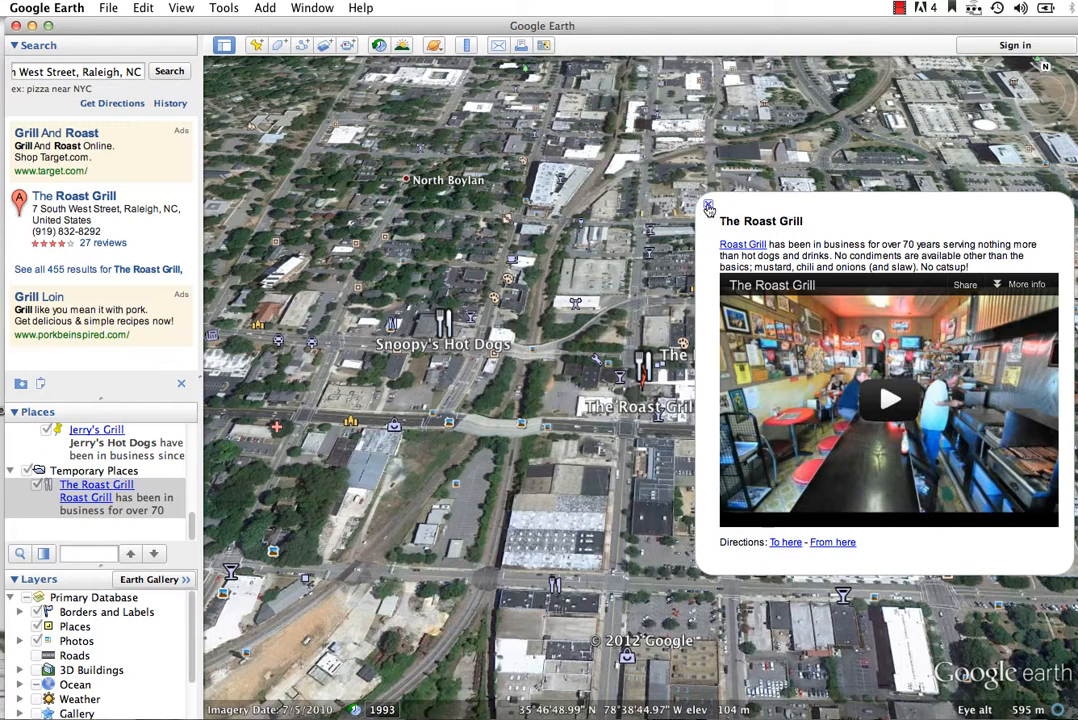
left_click(708, 204)
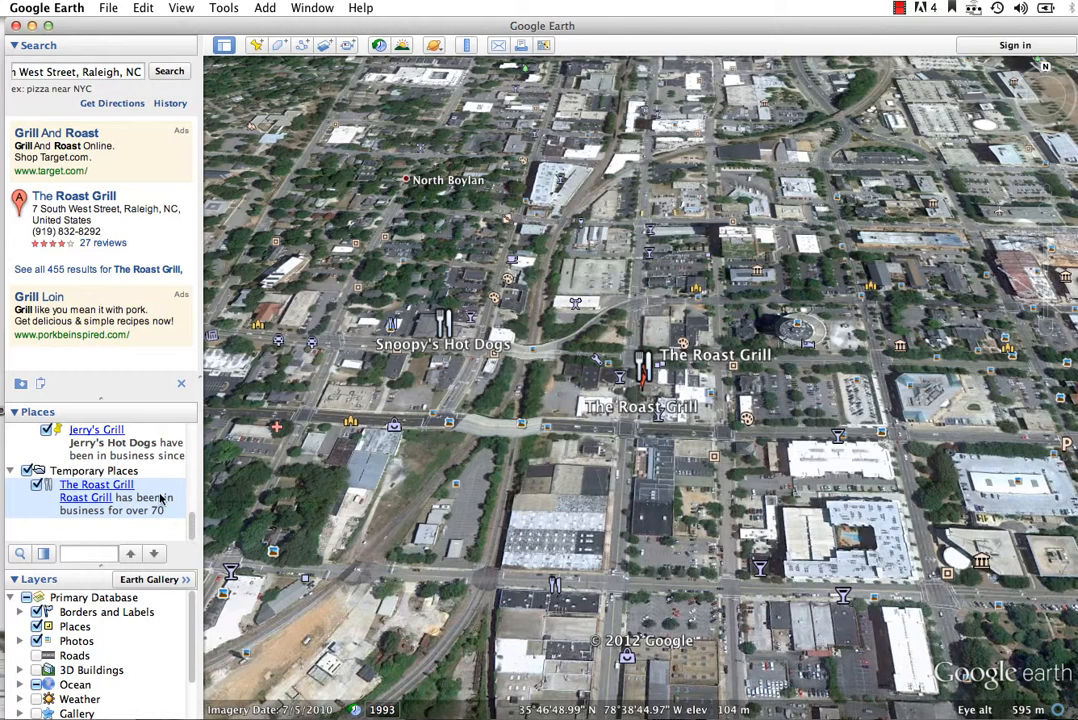
left_click_drag(190, 520, 190, 509)
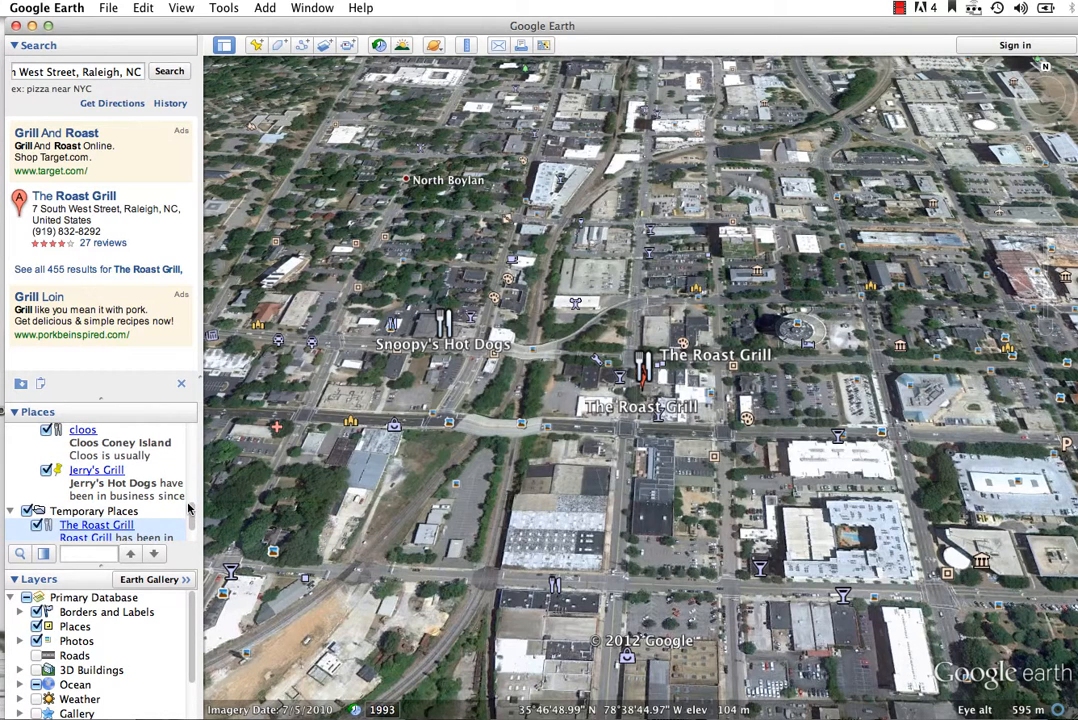
left_click_drag(122, 533, 127, 467)
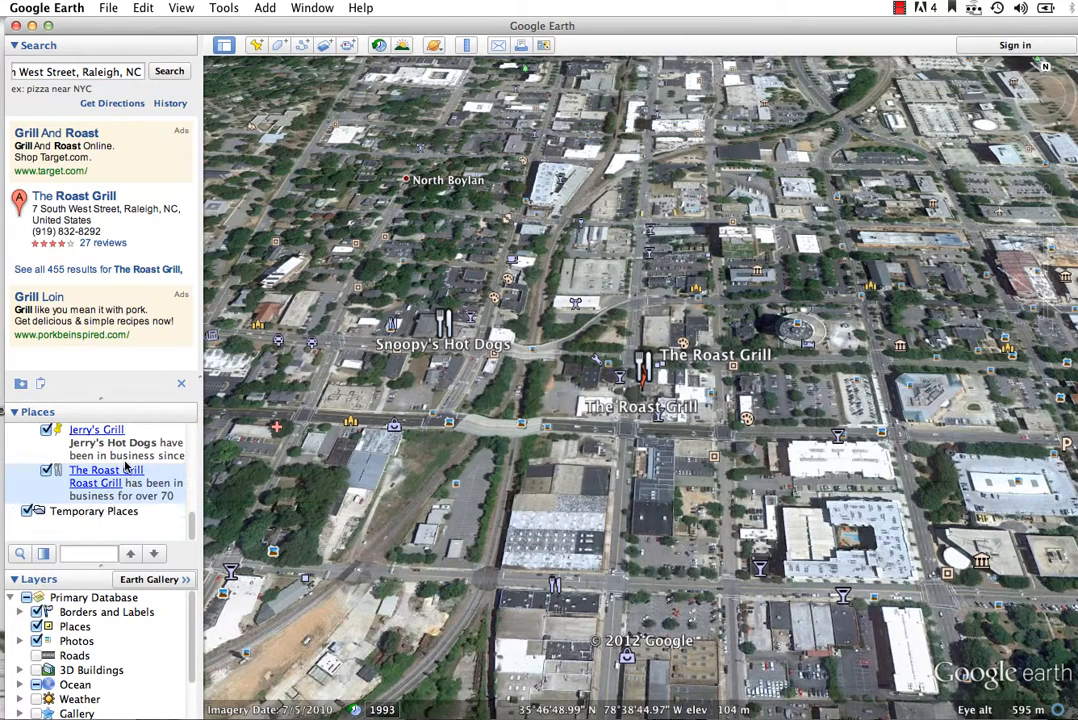
left_click_drag(192, 531, 185, 476)
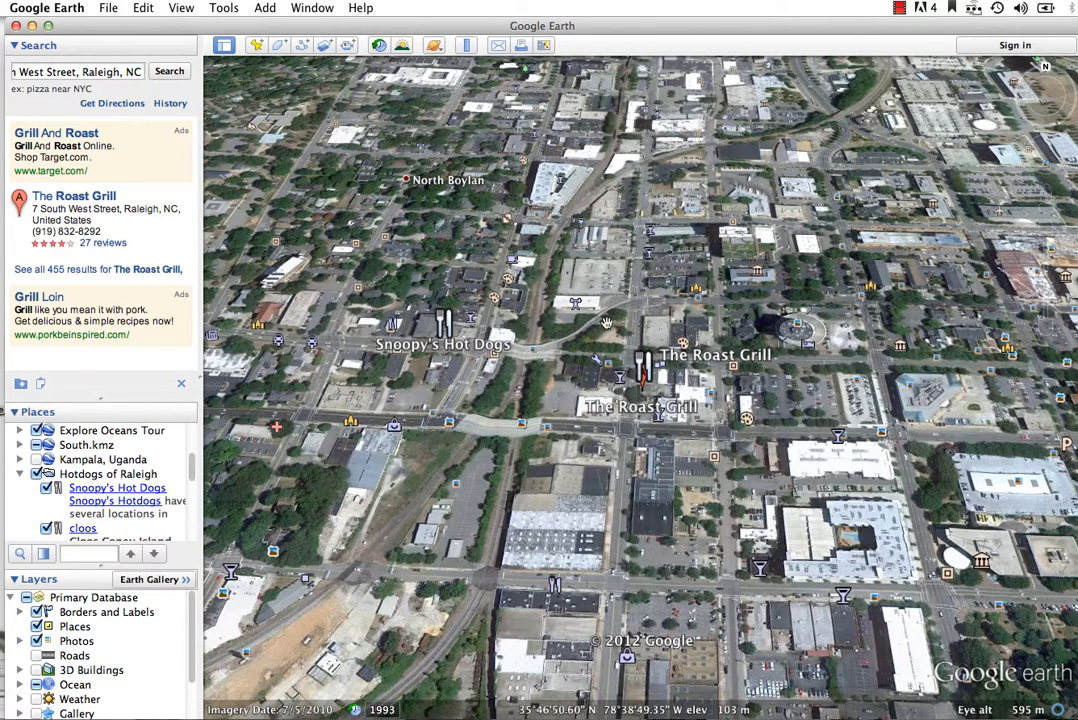
left_click(266, 7)
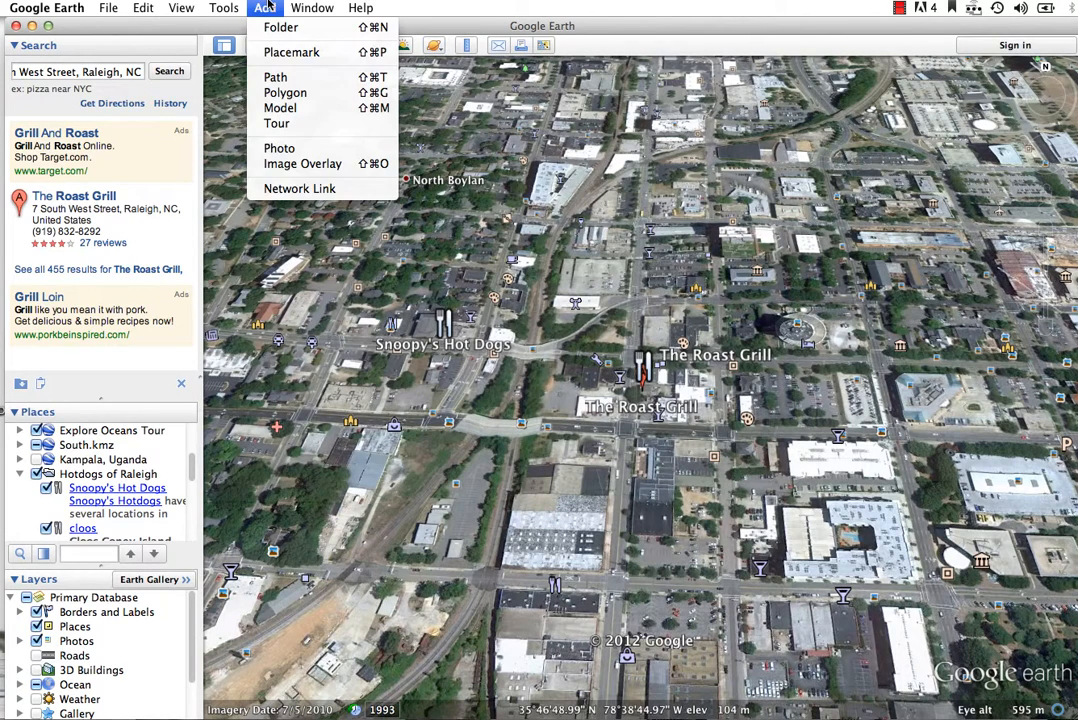
left_click(277, 124)
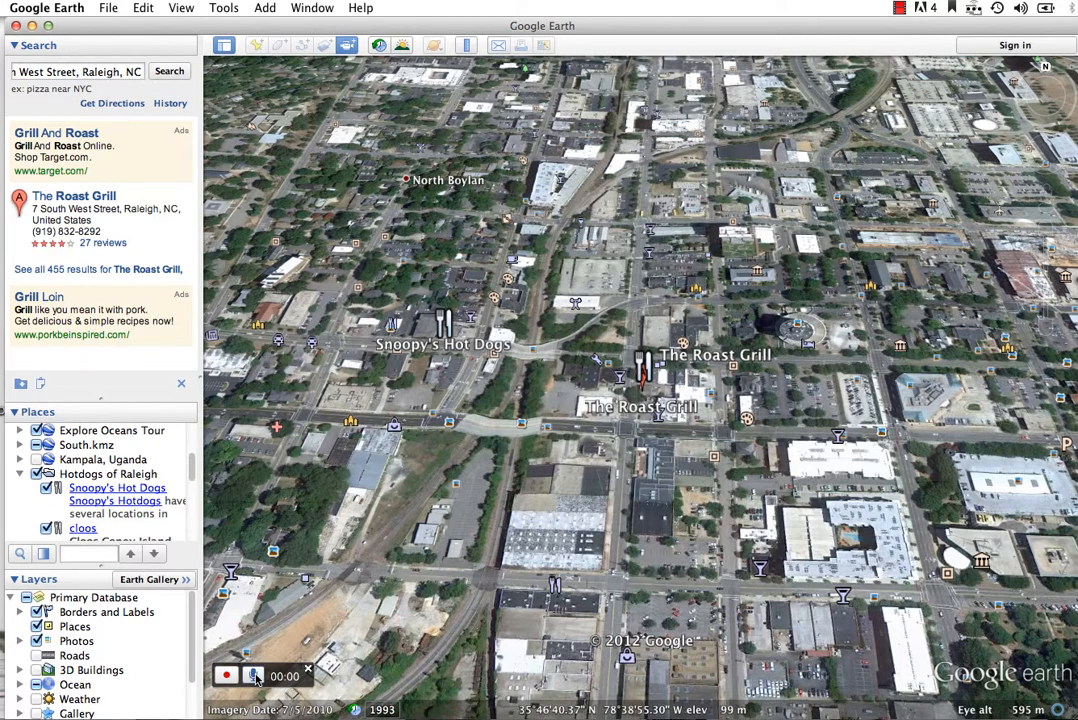
left_click(308, 674)
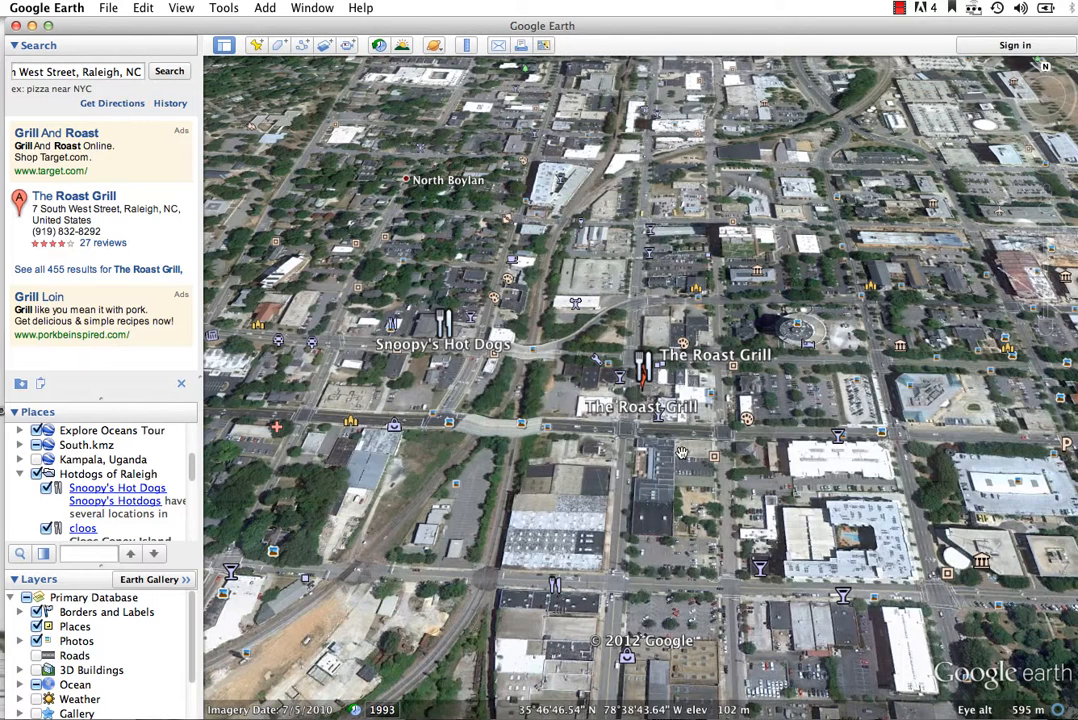
Create an image overlay spanning the whole-globe view, using hotdog.gif from the Desktop as its image
mouse_move(1048, 282)
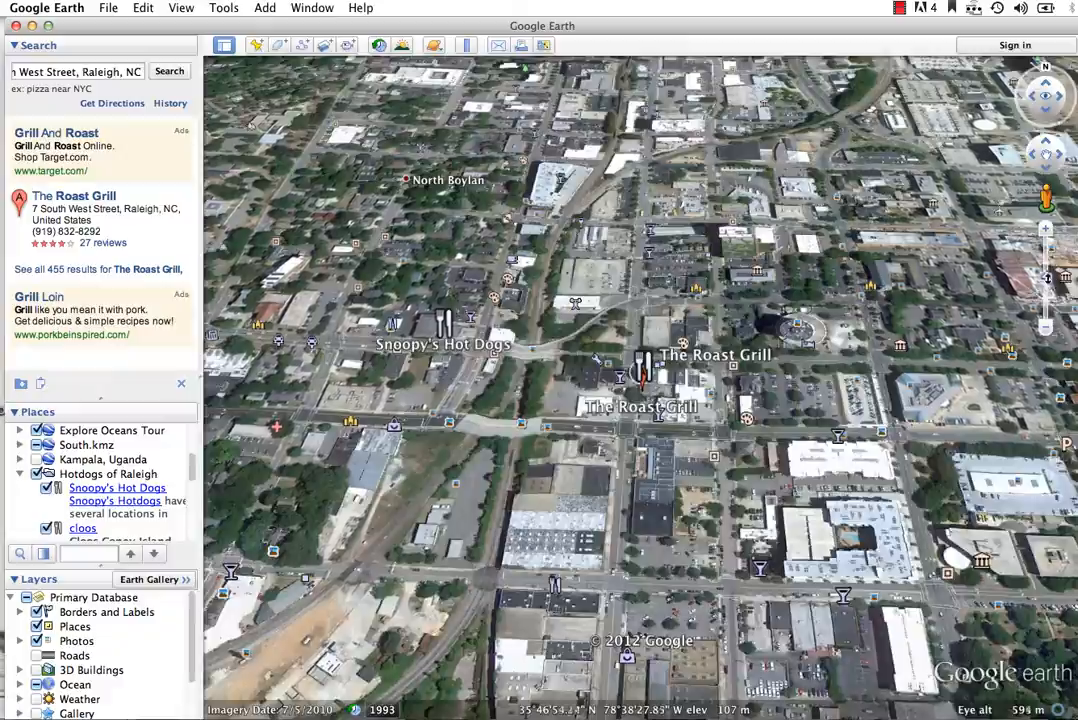
left_click_drag(1048, 282, 1056, 351)
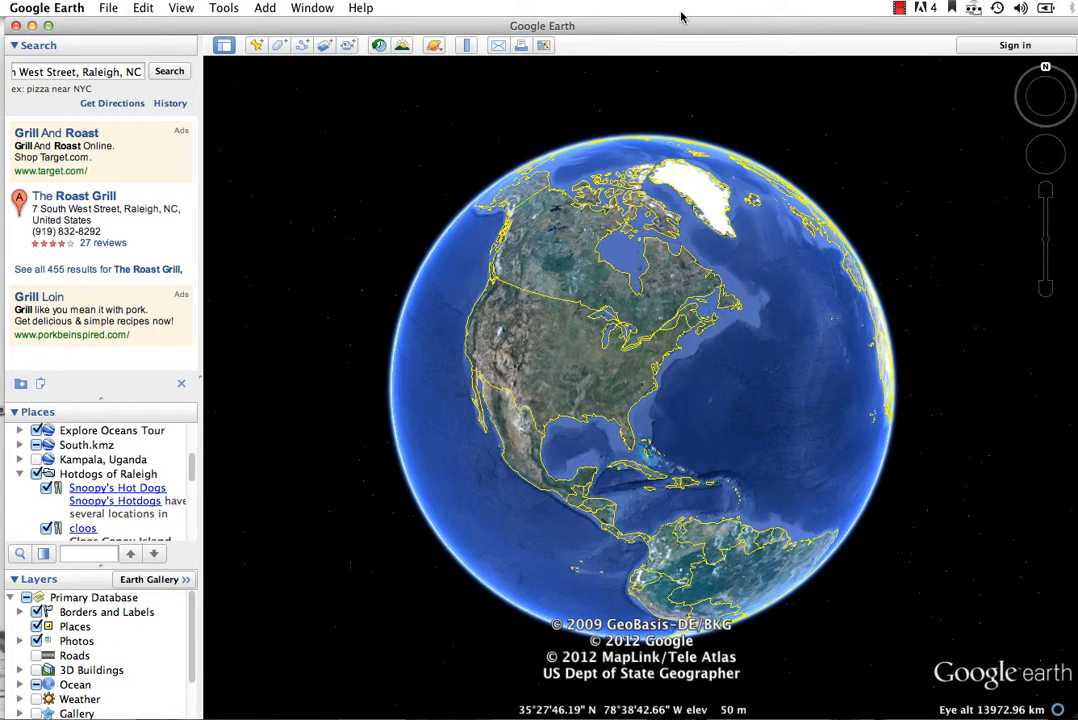
left_click(262, 7)
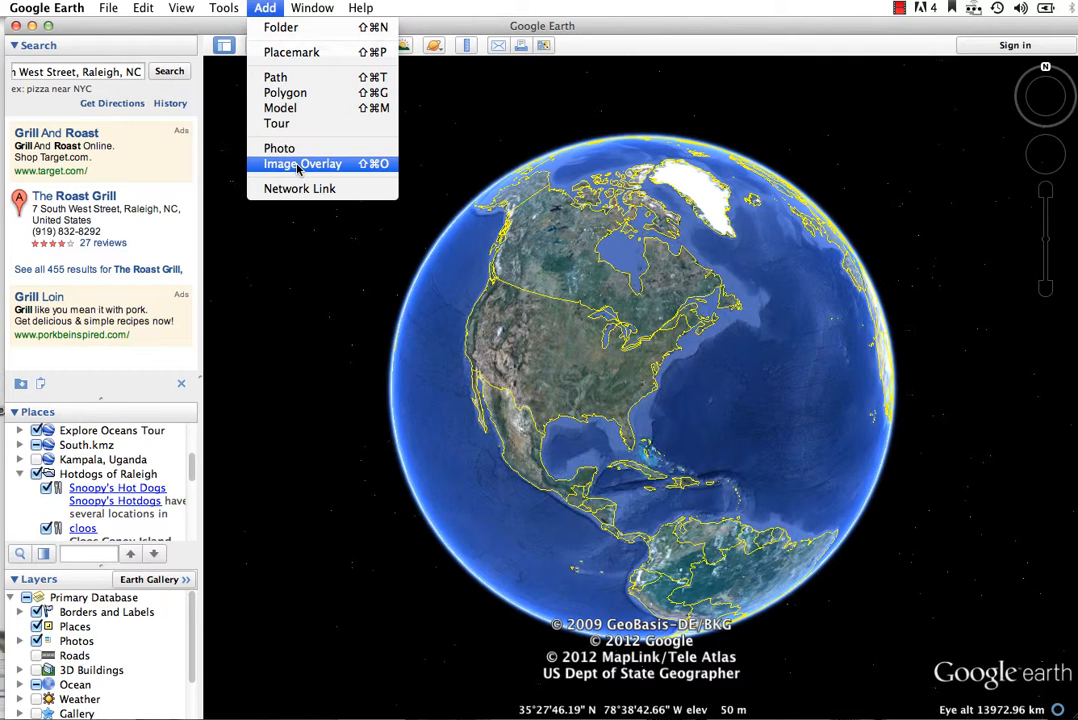
left_click(298, 165)
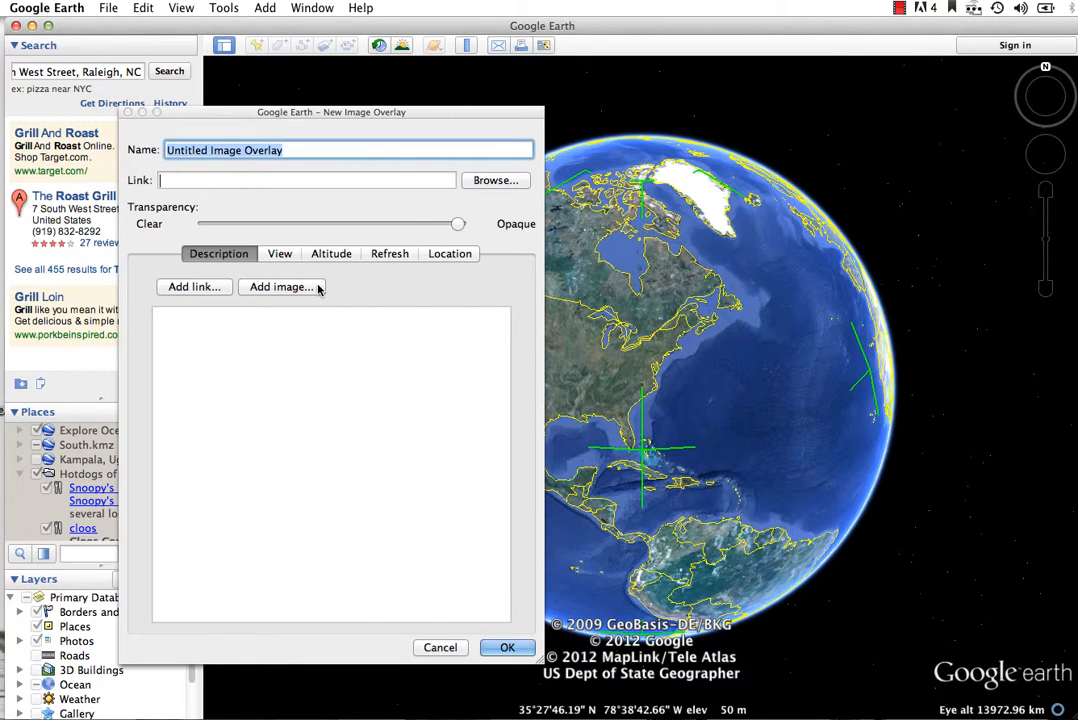
left_click(483, 182)
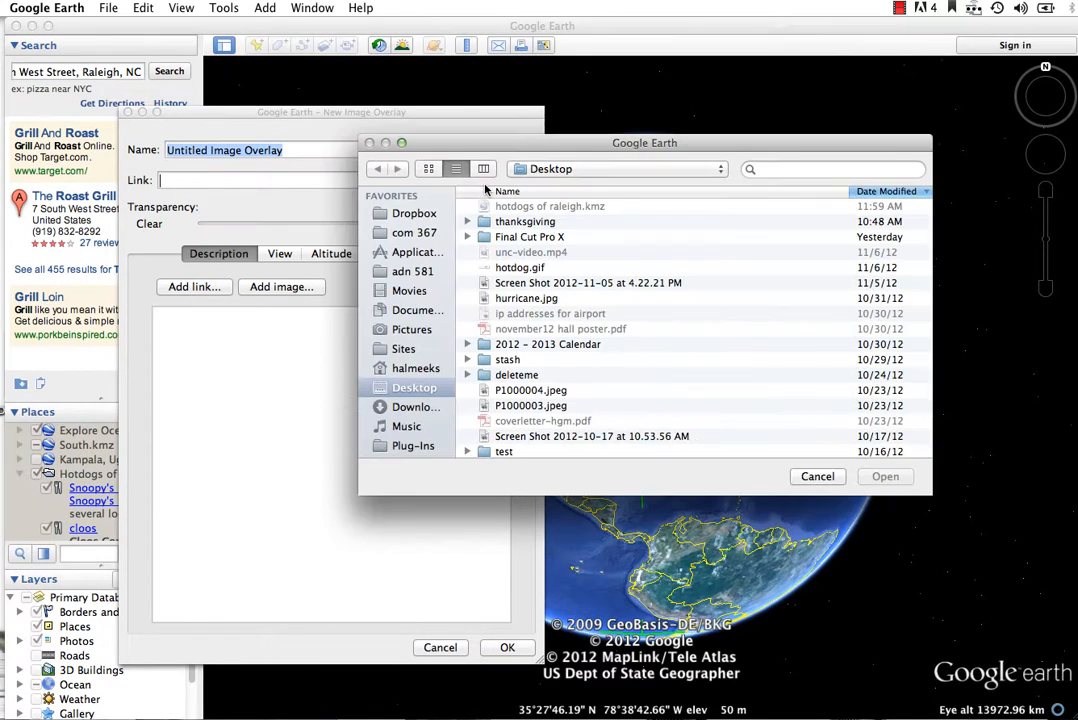
double_click(527, 268)
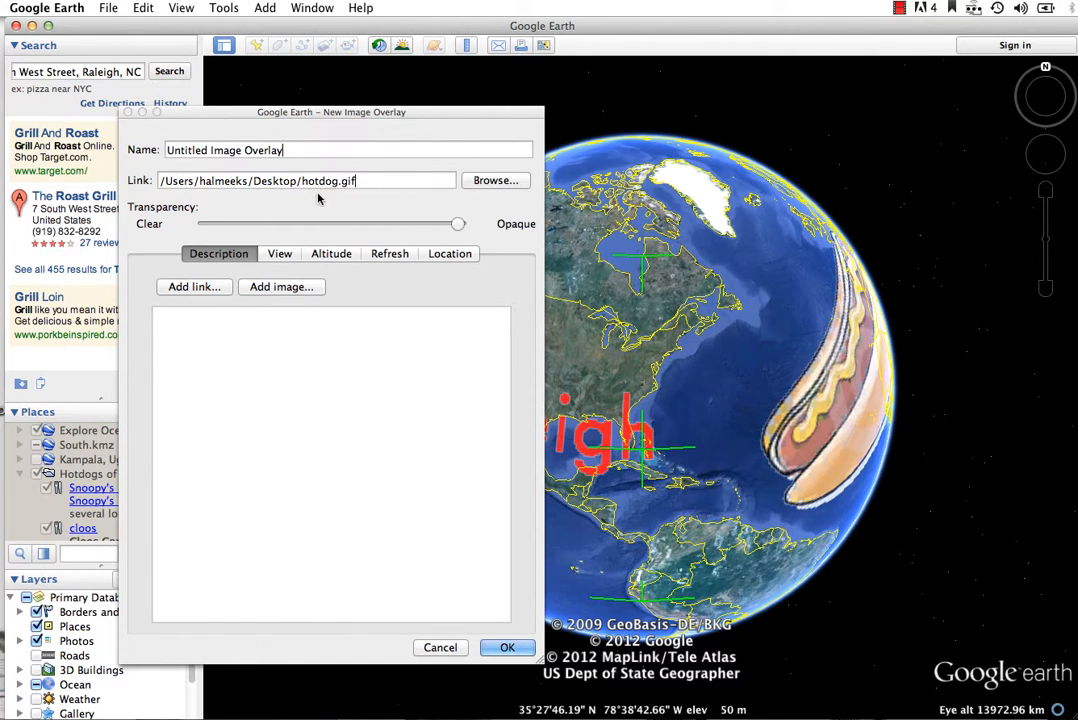
Name the image overlay "hotdogs of raleigh" and save it
triple_click(299, 151)
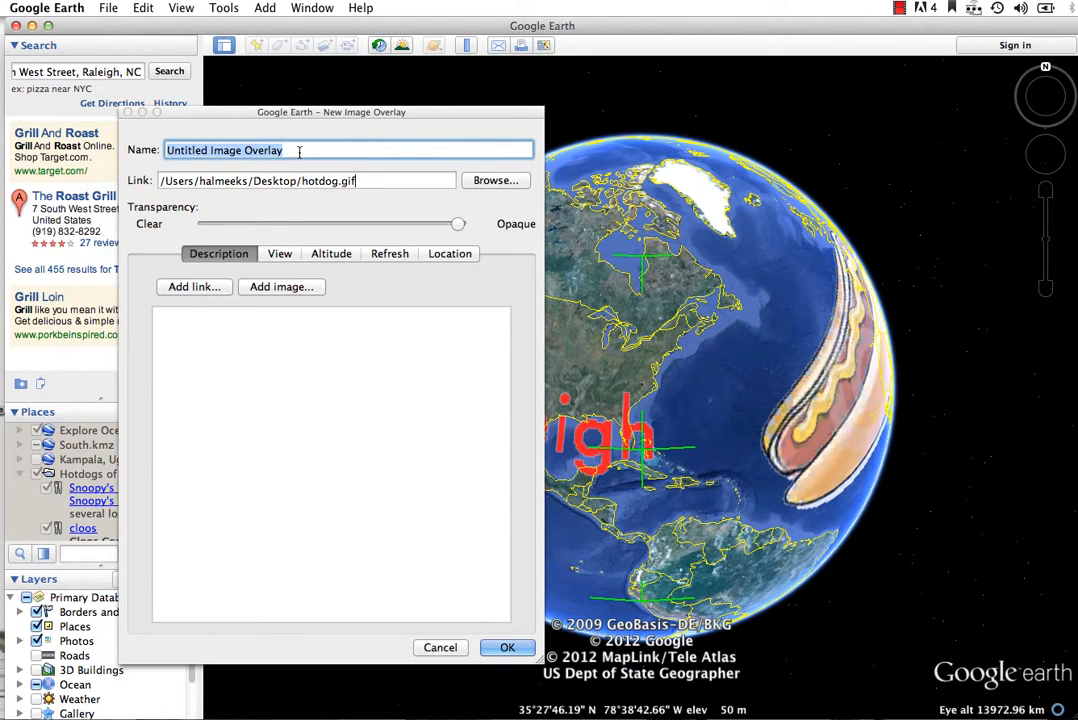
type("hotdog")
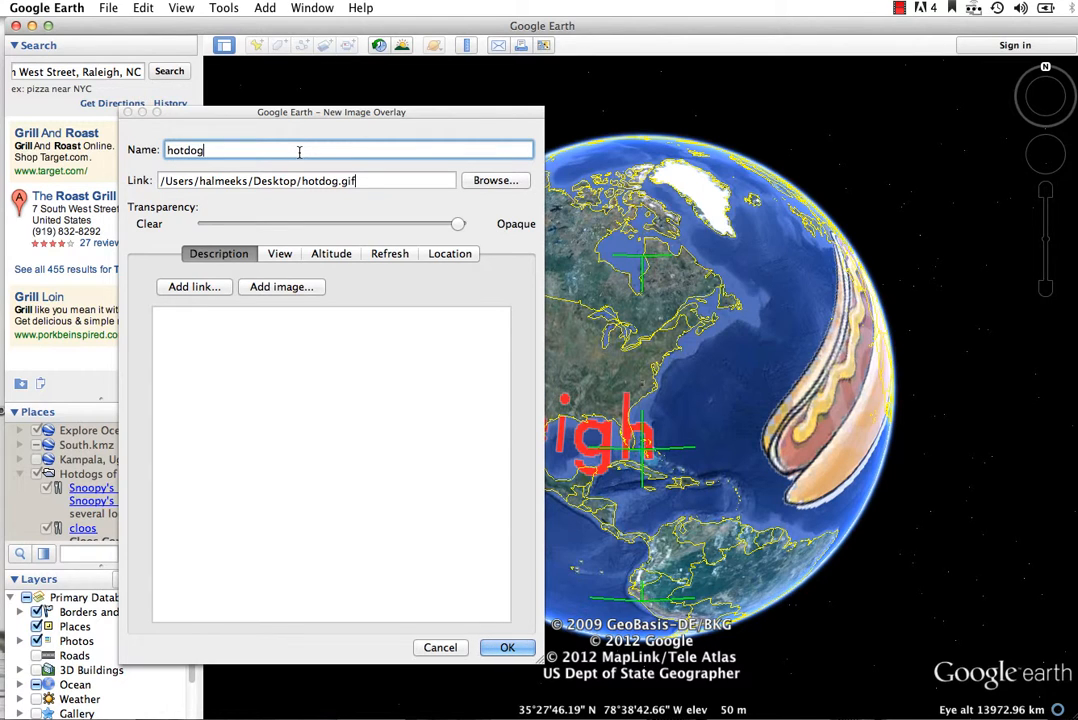
type("s of raleigh")
key("Return")
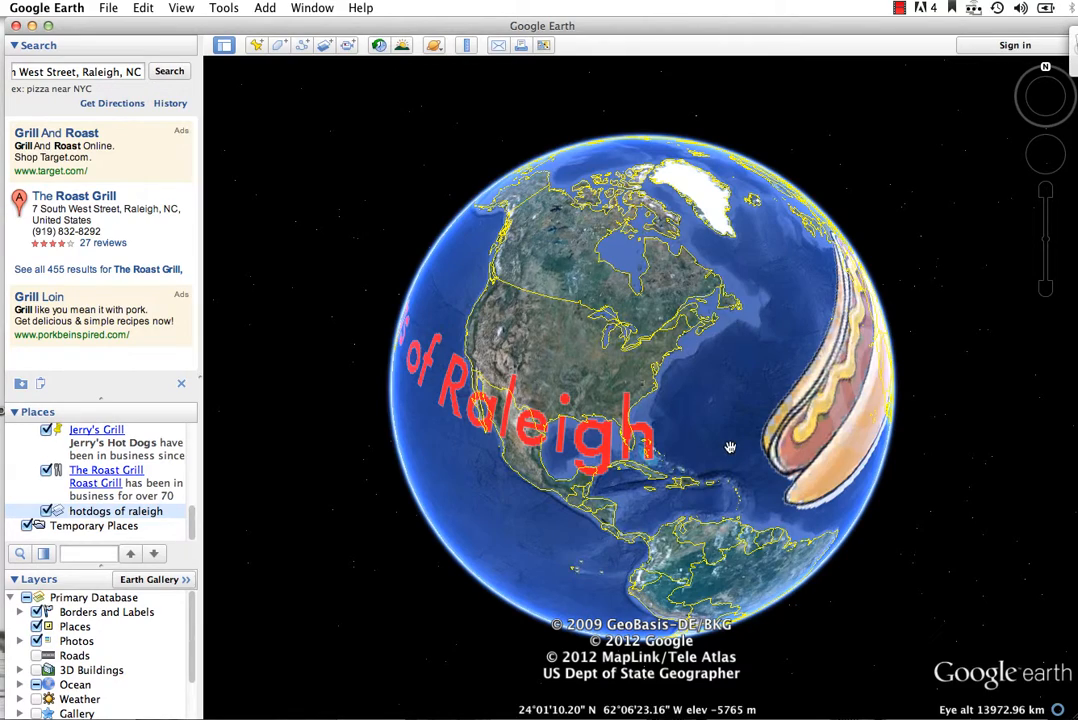
Check how the "hotdogs of raleigh" image overlay wraps around the globe, and delete it from the folder
left_click_drag(730, 447, 883, 427)
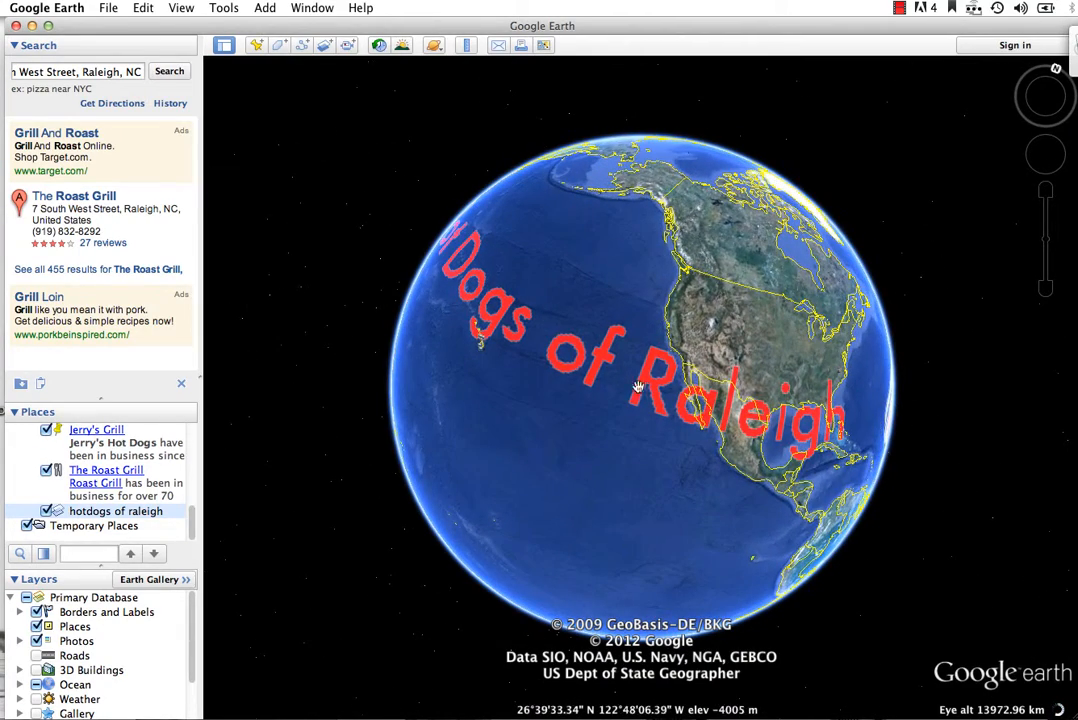
left_click_drag(637, 387, 563, 387)
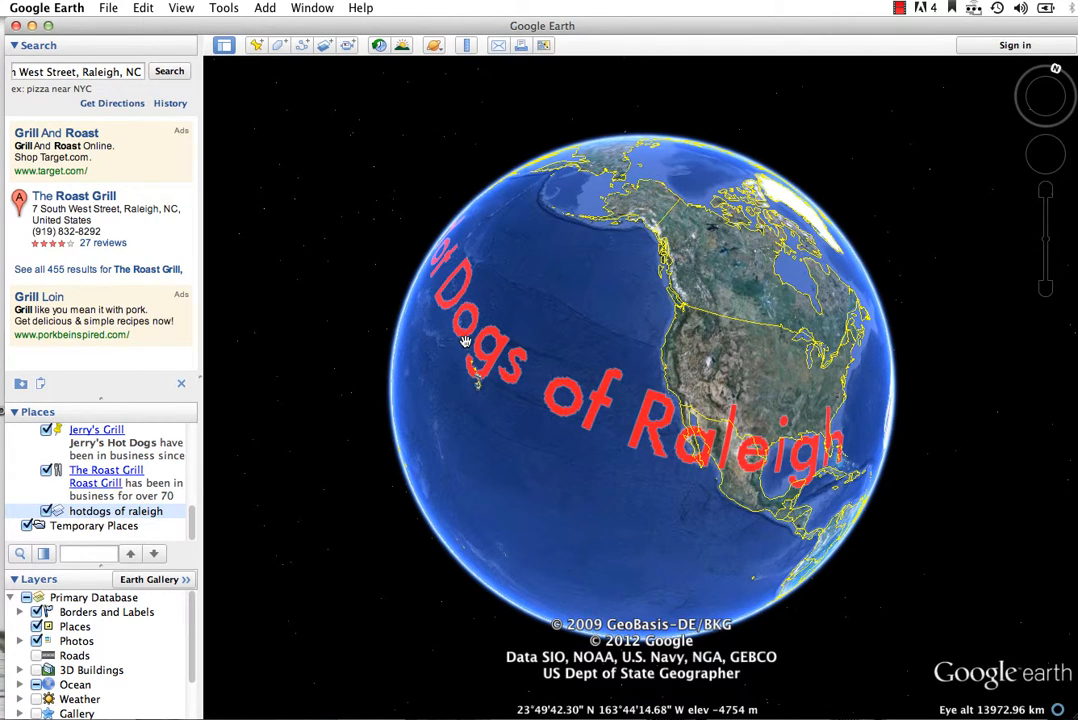
right_click(105, 512)
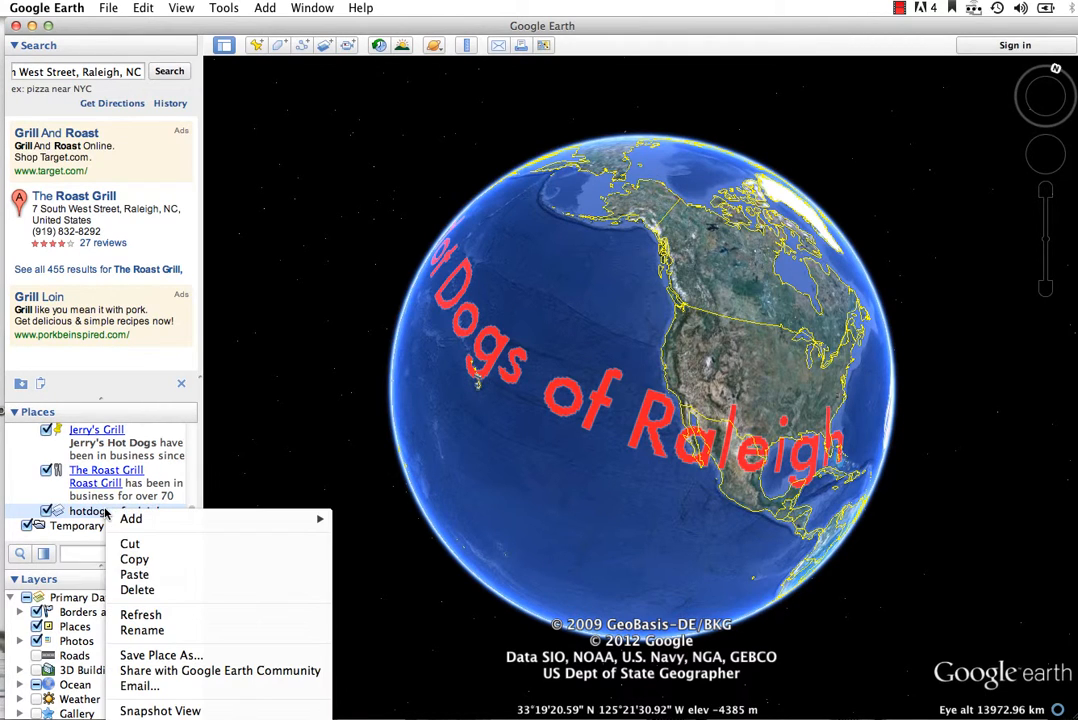
left_click(137, 590)
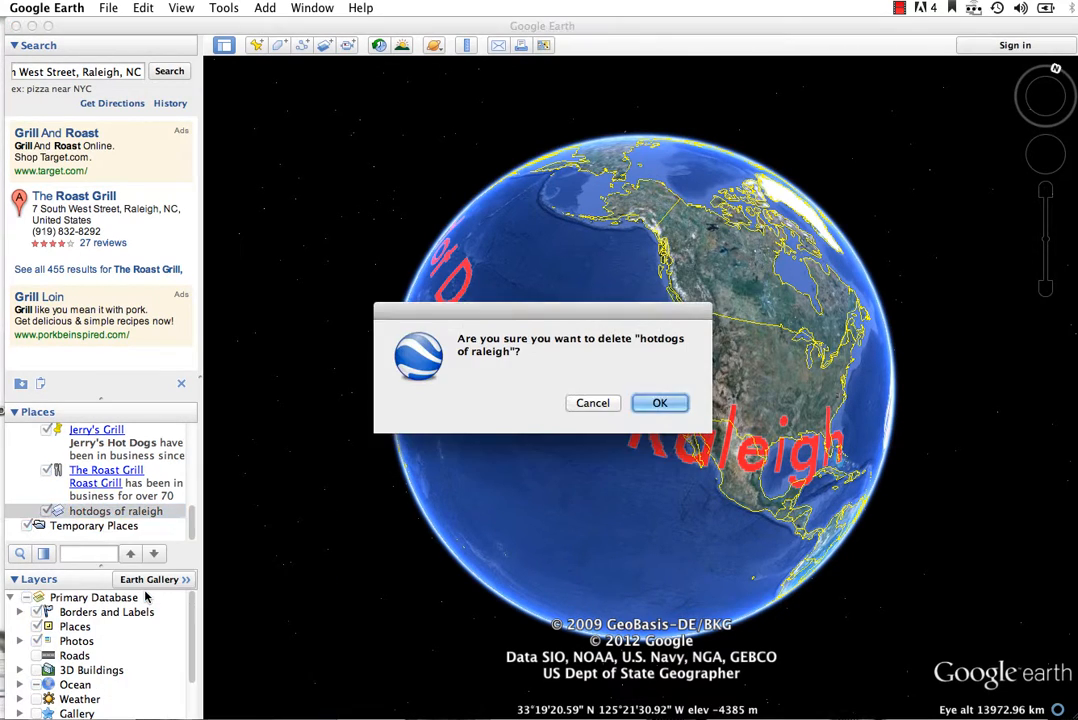
left_click(652, 402)
Create a new image overlay over the Pacific side of the globe, using hotdog.gif from the Desktop
left_click(224, 7)
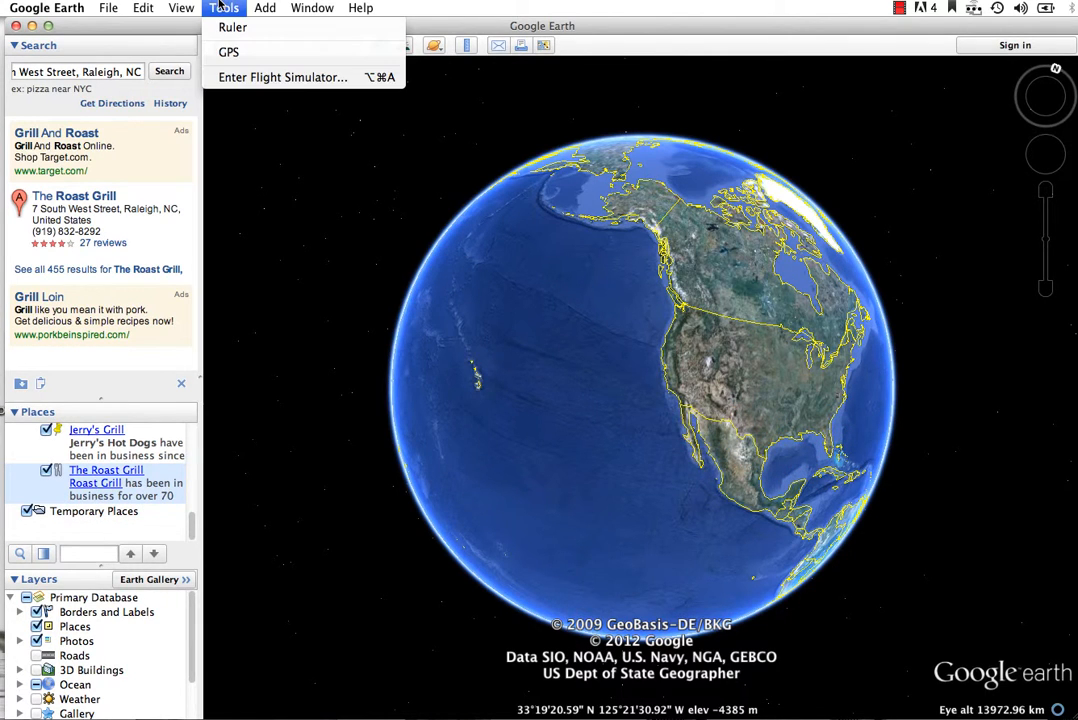
mouse_move(265, 7)
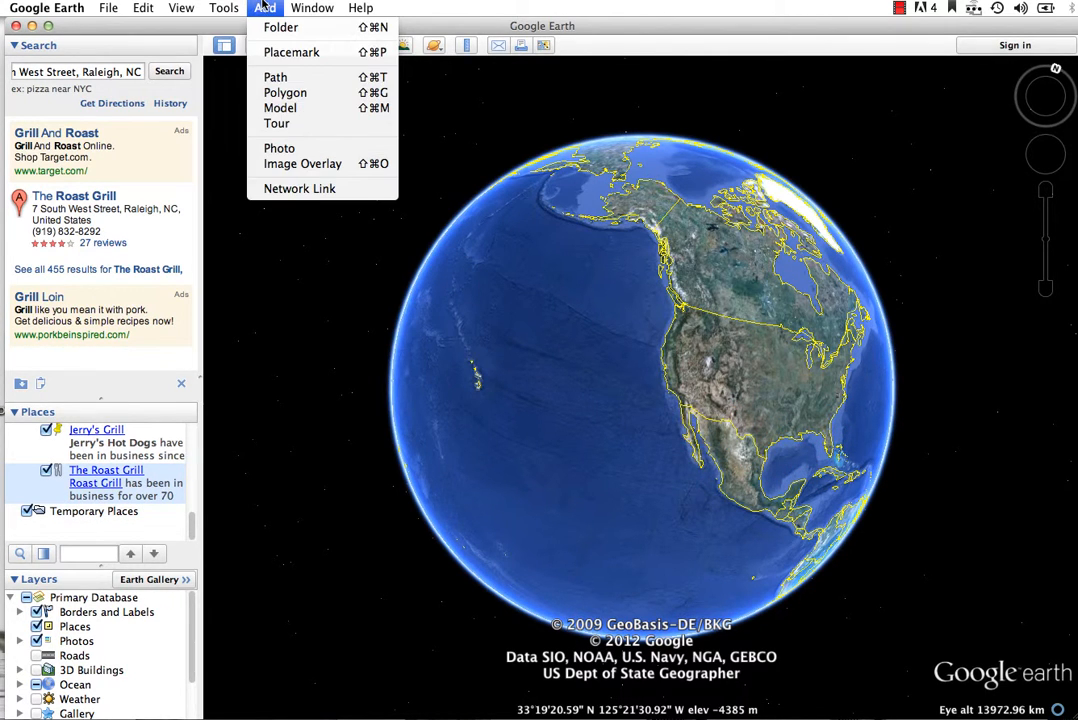
left_click(312, 164)
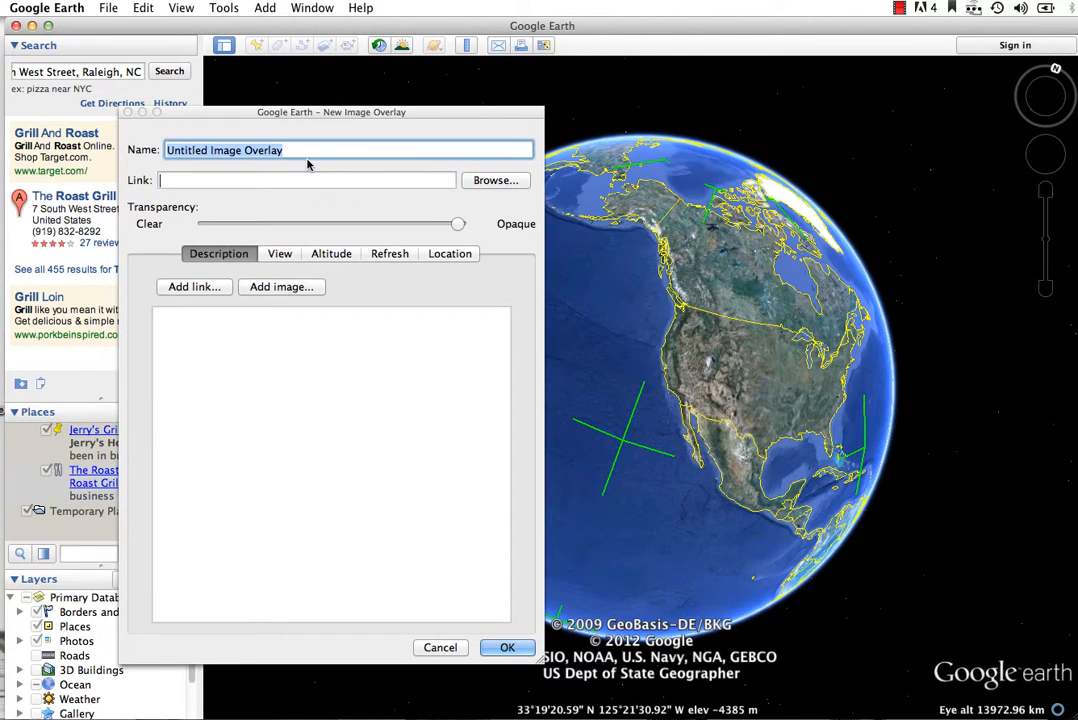
left_click(490, 183)
left_click(460, 268)
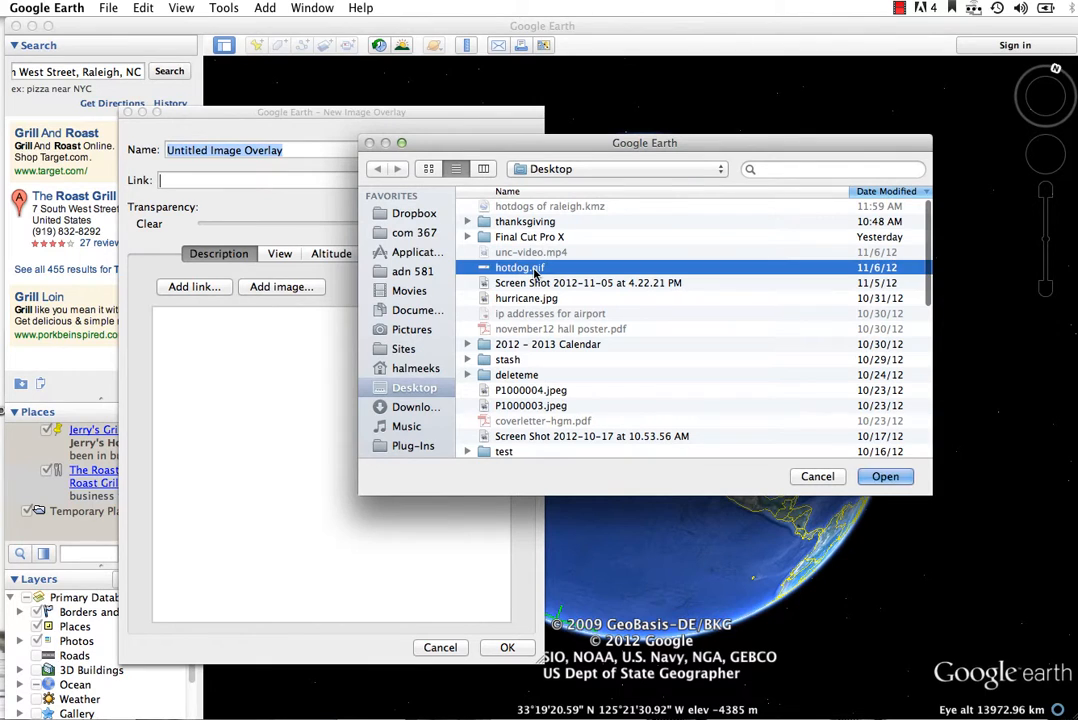
key("Return")
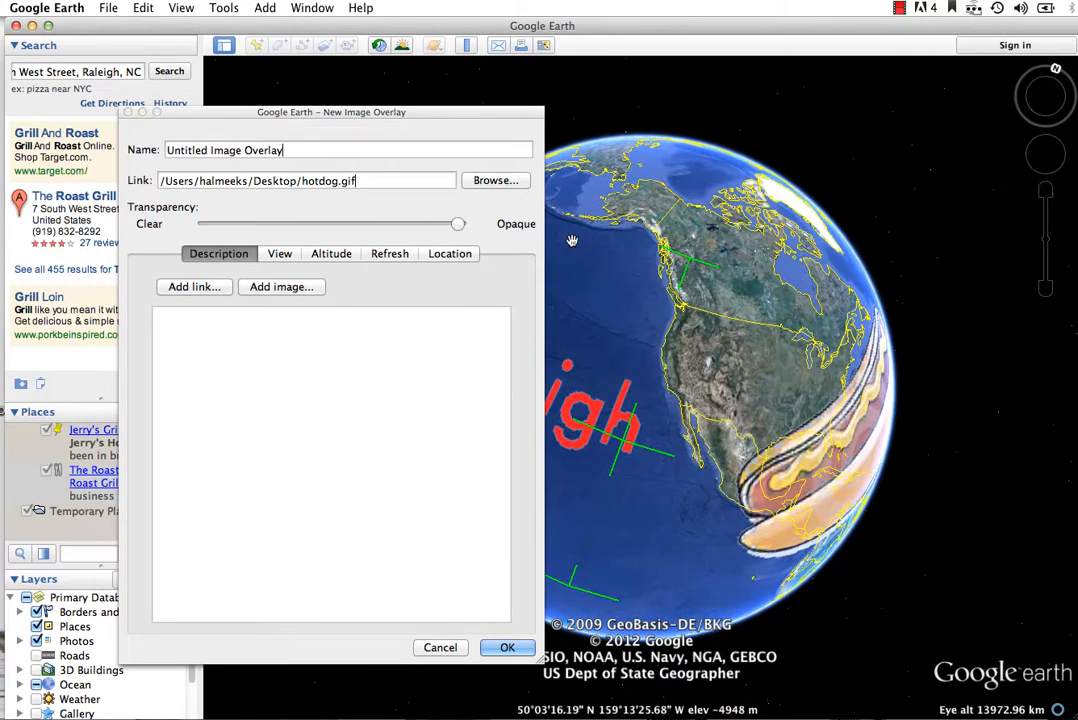
Shift the hot dog overlay east so the "Raleigh" lettering ends over Mexico and Texas
left_click_drag(450, 113, 333, 104)
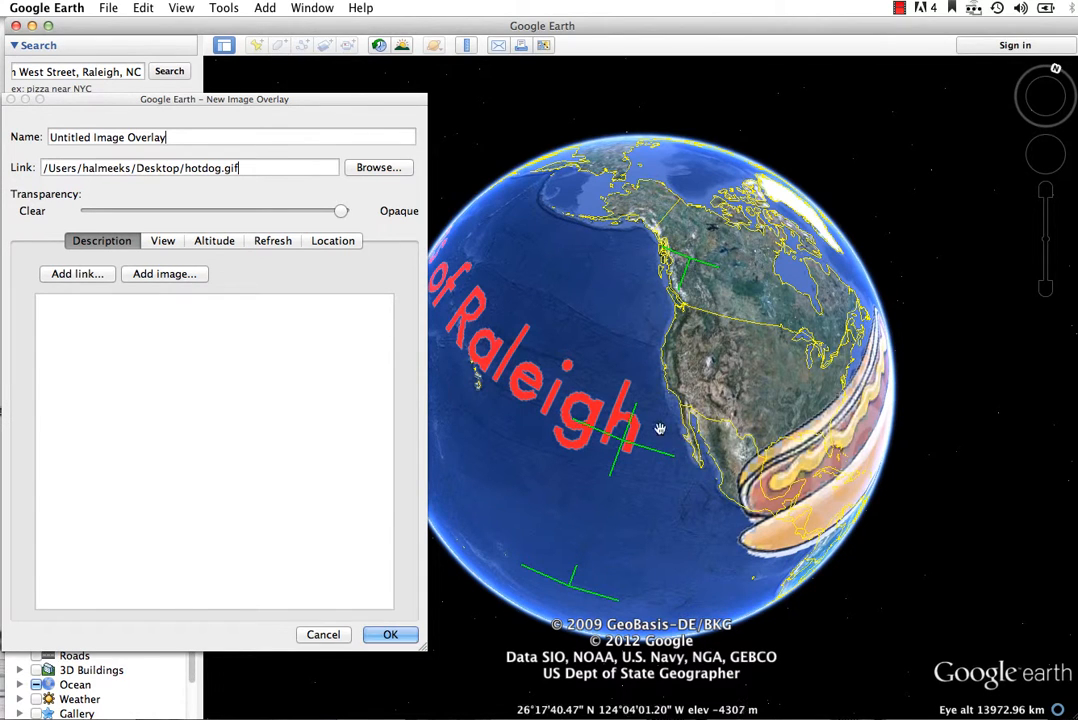
left_click_drag(641, 436, 764, 457)
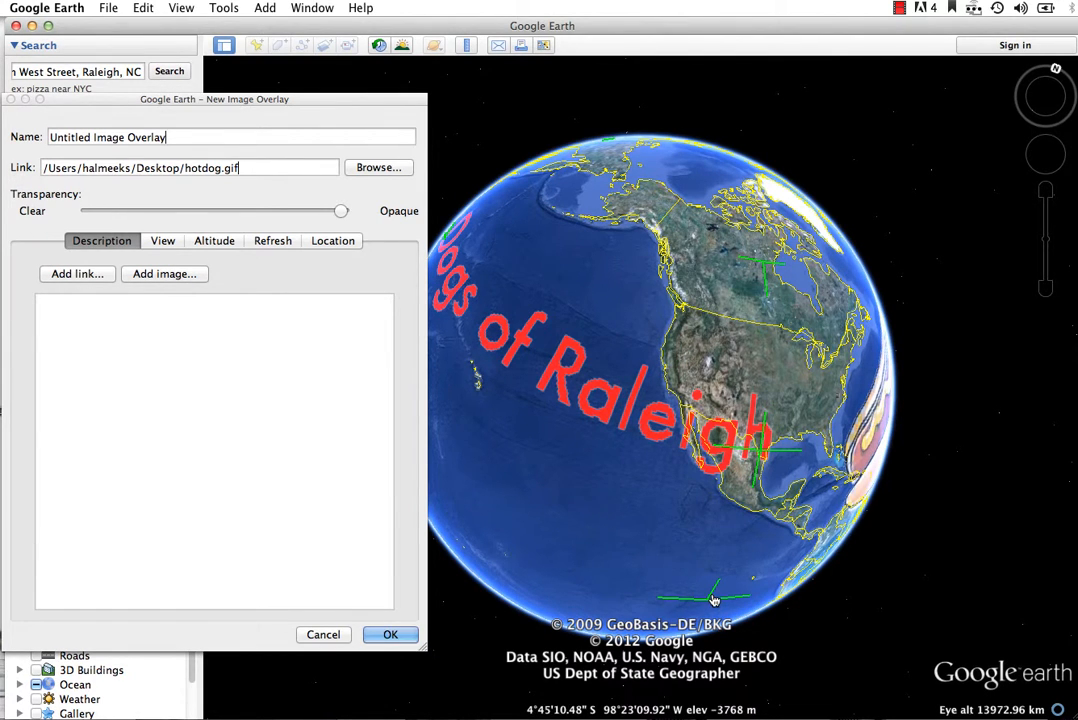
left_click_drag(714, 600, 714, 594)
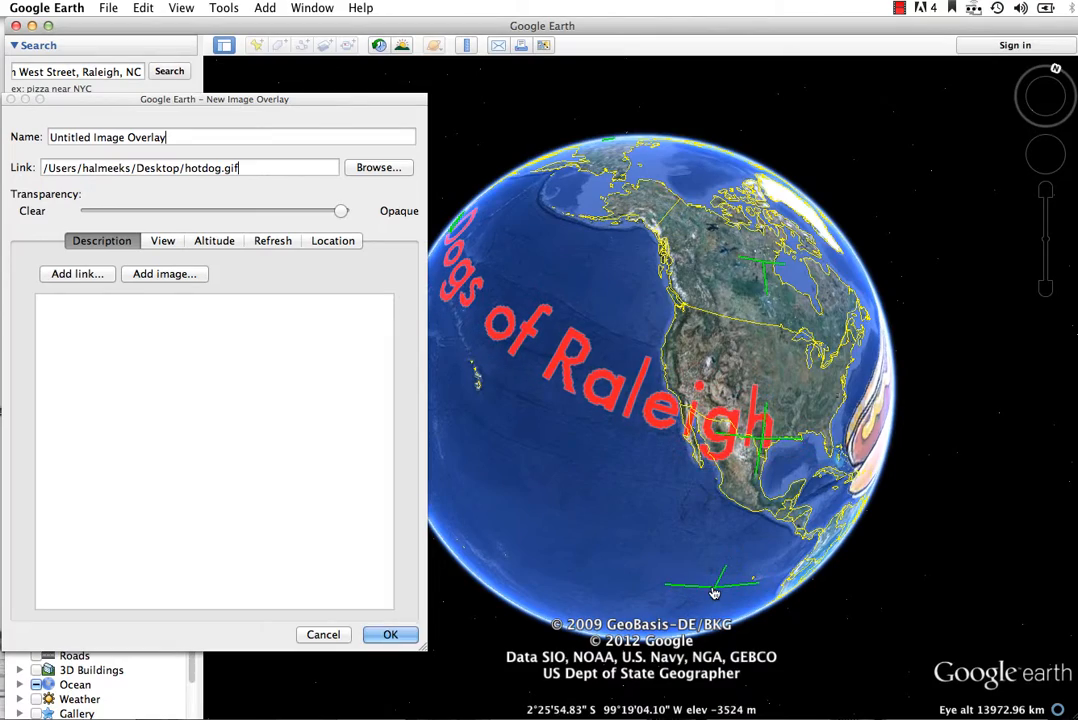
Adjust the overlay's angle and upper edge so "Hot Dogs" sits farther south over the Pacific, and save the overlay
left_click_drag(546, 407, 837, 500)
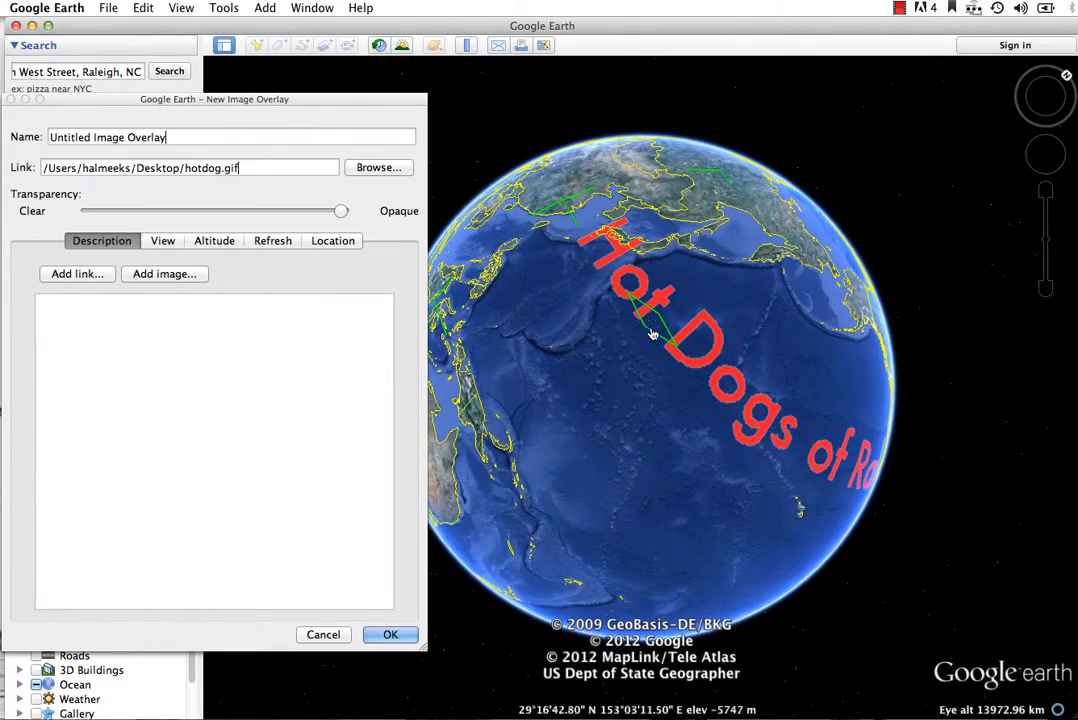
left_click_drag(651, 334, 659, 378)
left_click_drag(648, 178, 654, 209)
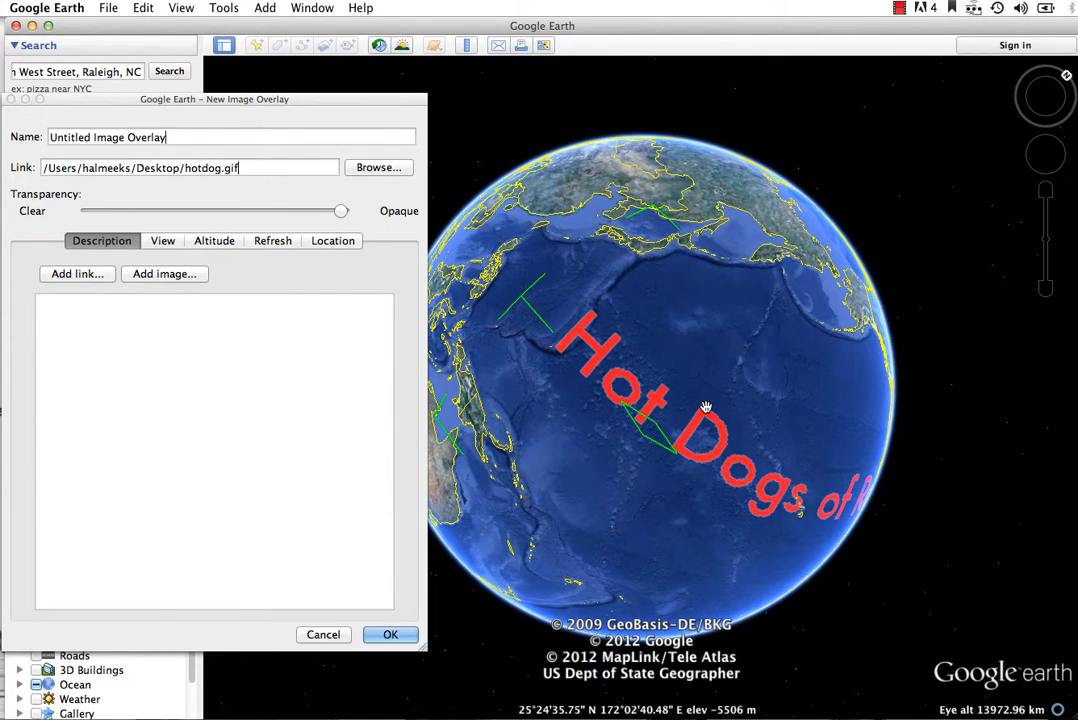
left_click_drag(705, 442, 673, 411)
left_click_drag(648, 398, 577, 414)
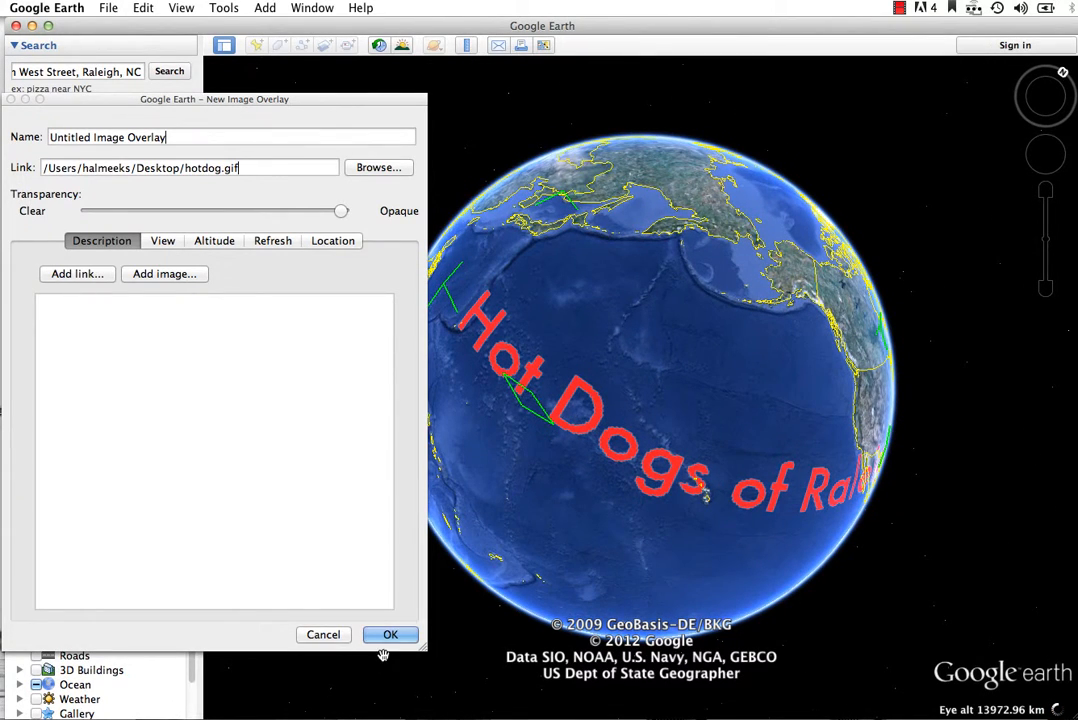
left_click_drag(534, 545, 537, 479)
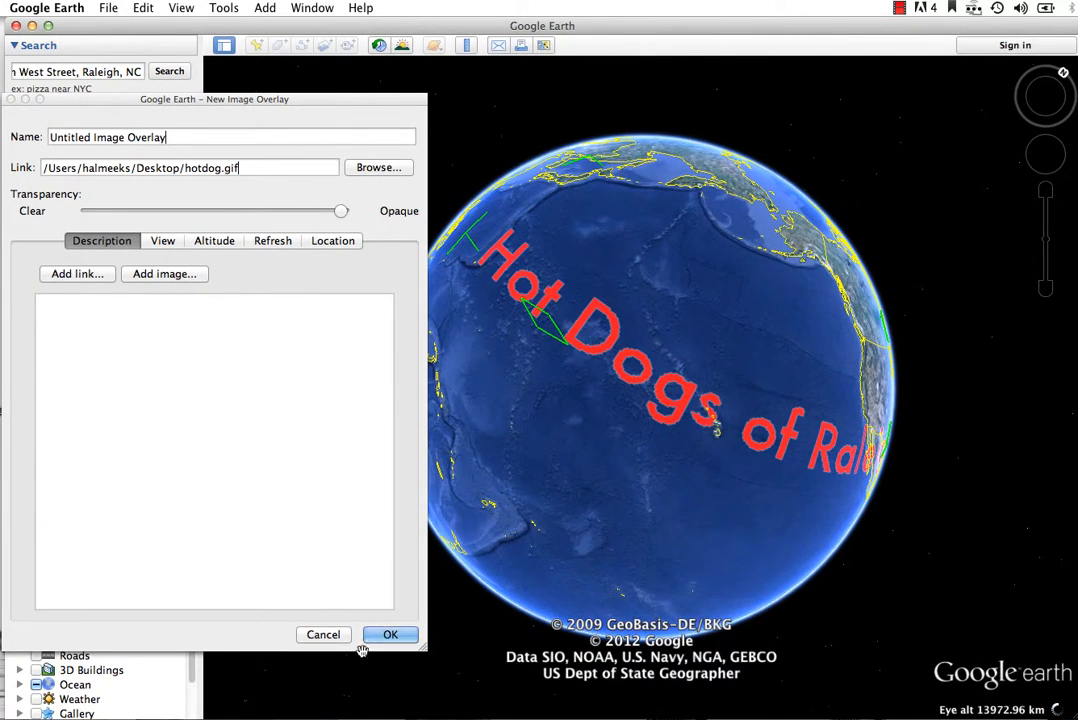
left_click(389, 635)
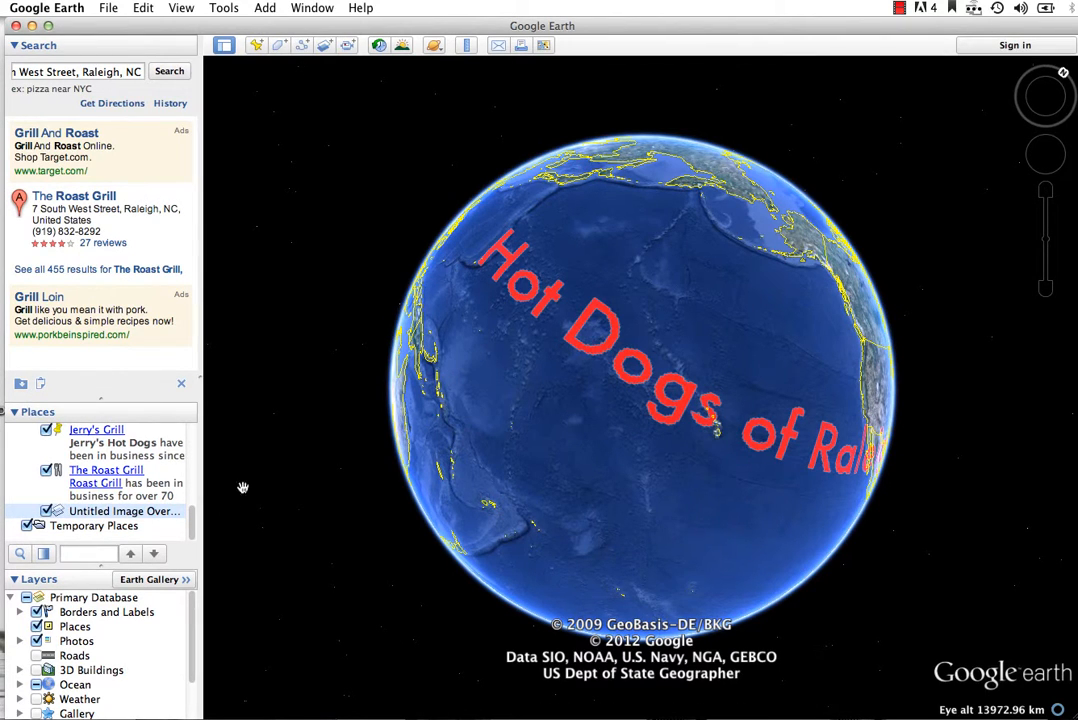
In the "Hotdogs of Raleigh" folder, add a placemark named "earth 1" with the globe view facing the "Hot Dogs of" lettering
left_click_drag(189, 522, 193, 483)
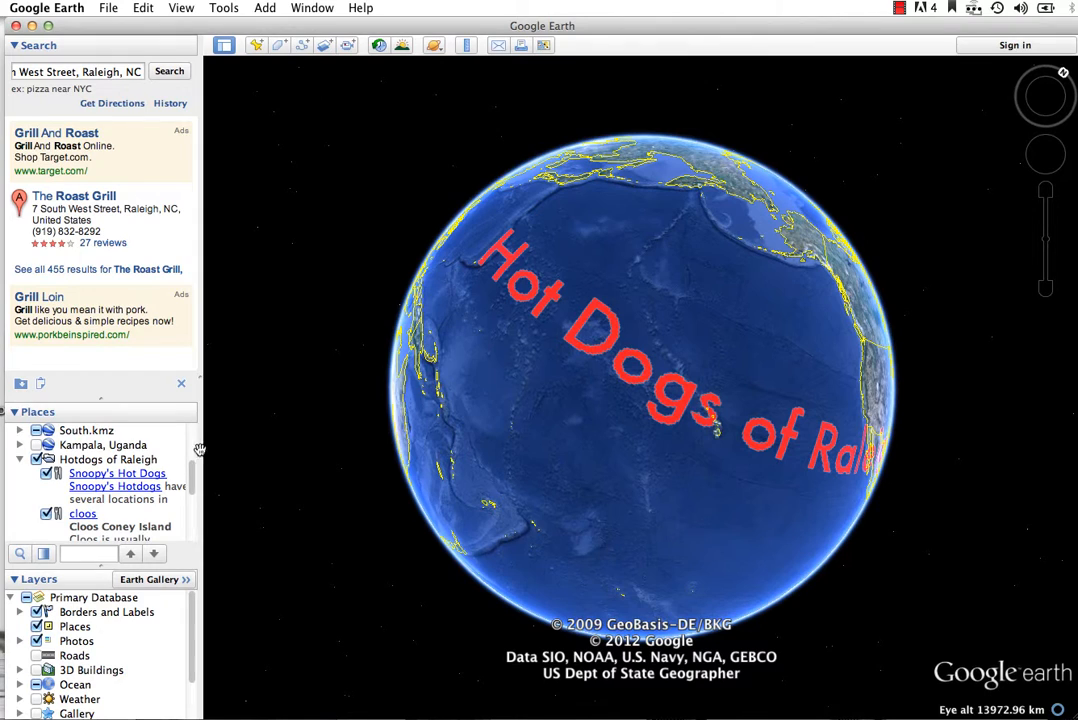
left_click(135, 460)
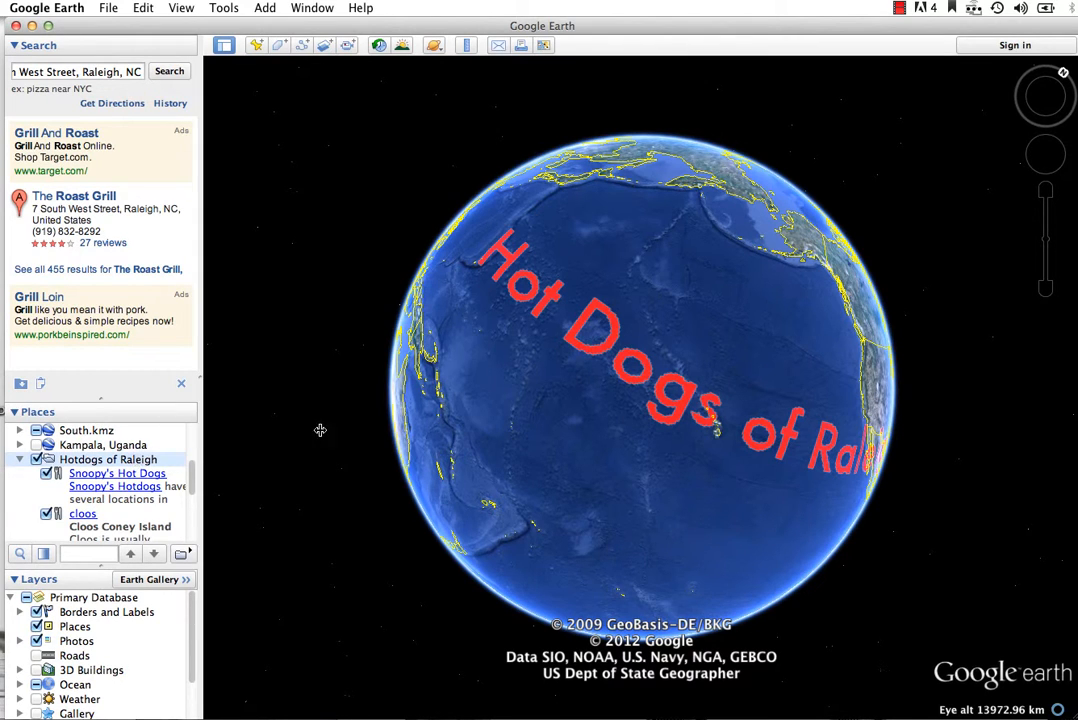
left_click(256, 45)
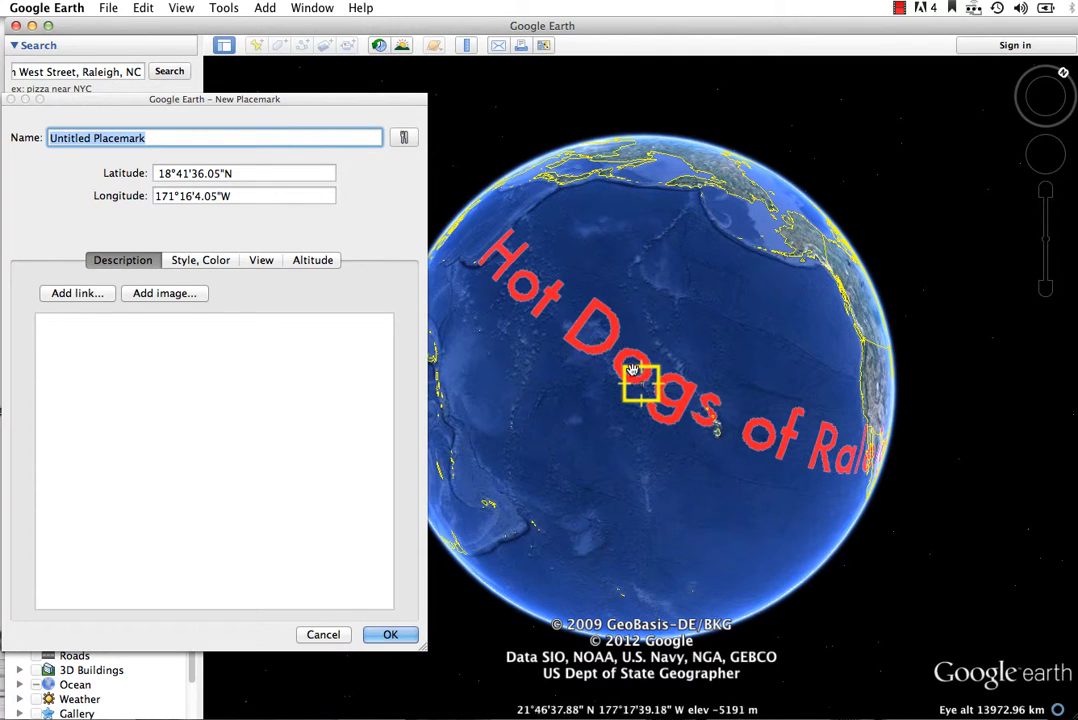
mouse_move(646, 390)
left_mouse_down()
mouse_move(592, 340)
mouse_move(627, 369)
mouse_move(589, 355)
mouse_move(634, 388)
left_mouse_up()
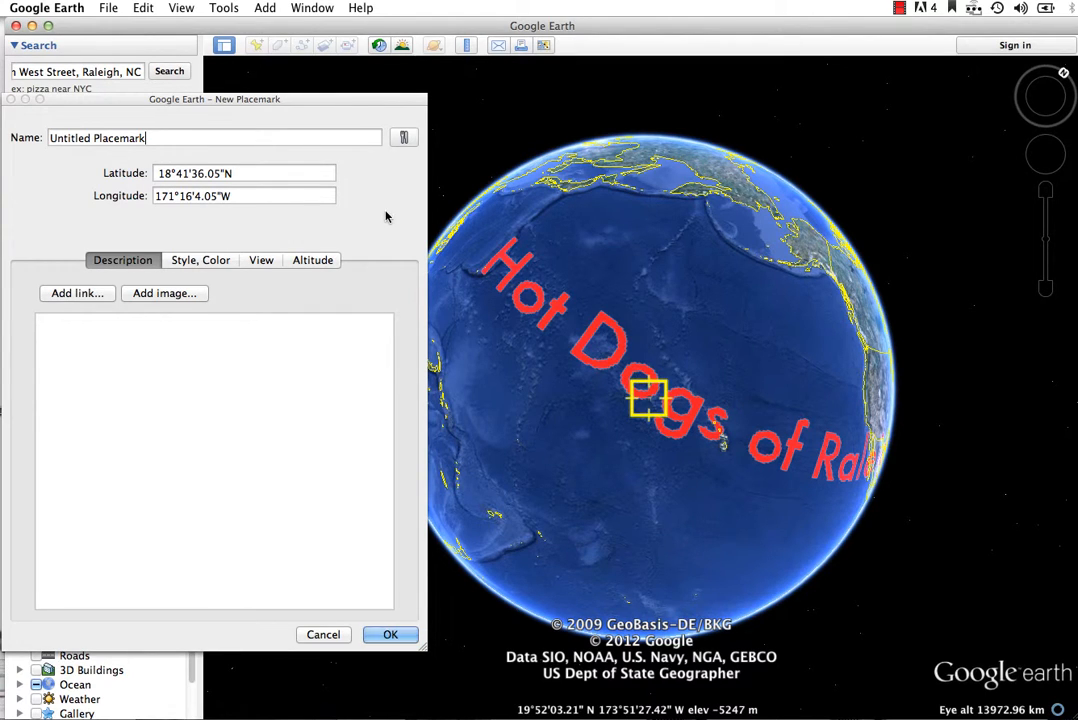
triple_click(155, 140)
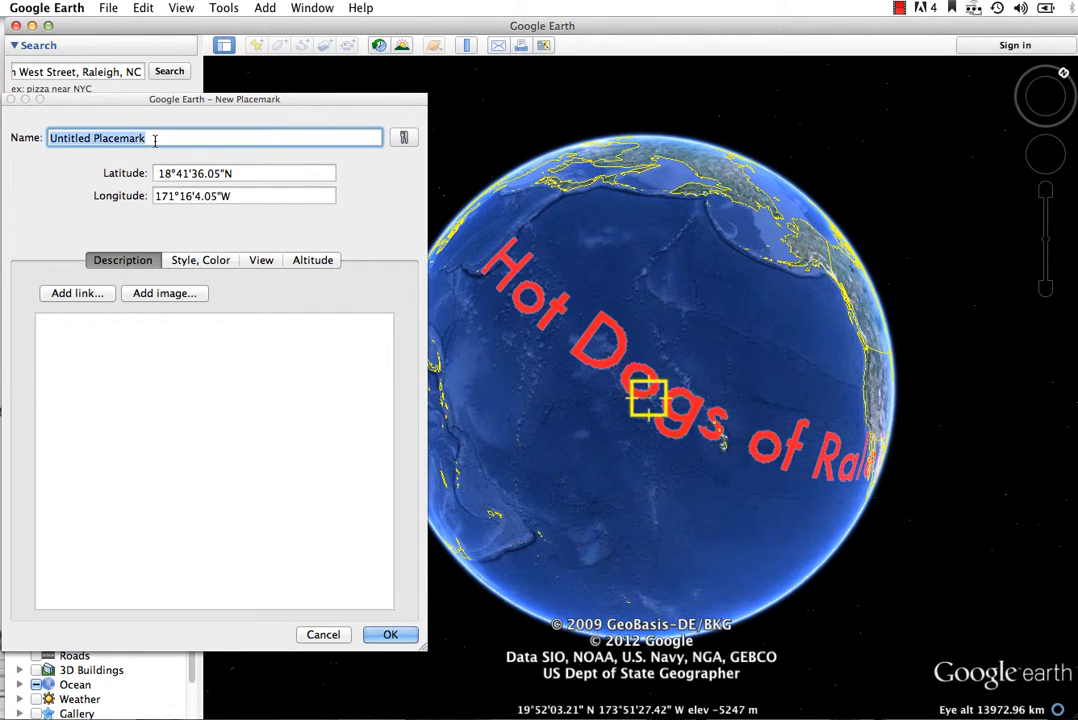
type("earth 1")
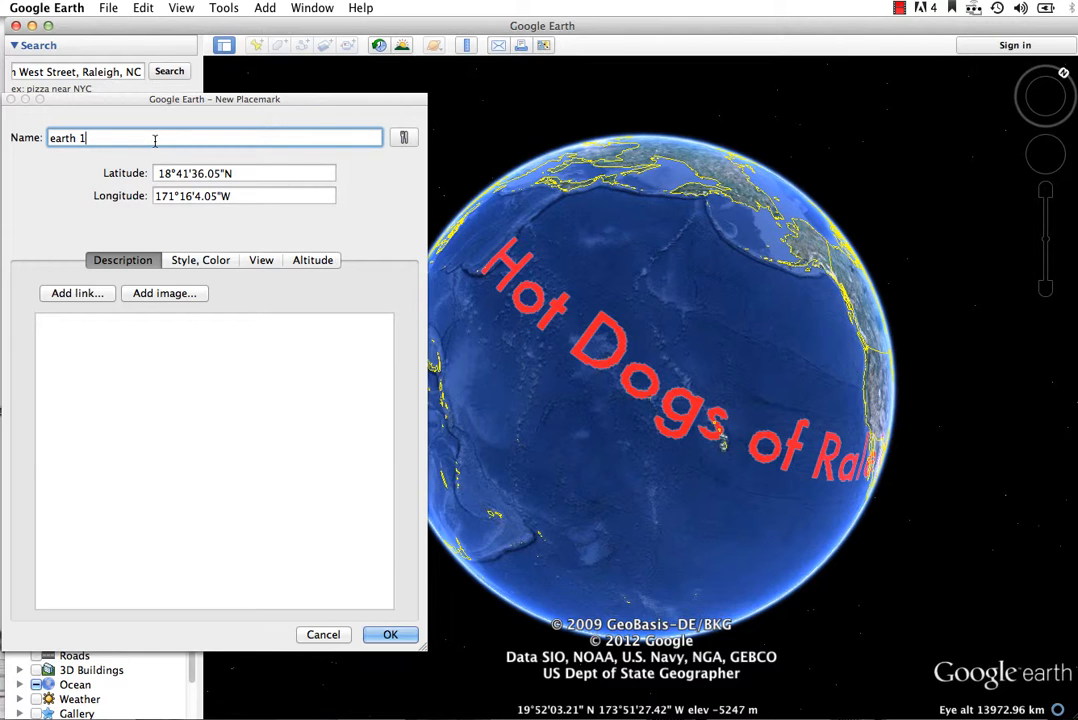
key("Return")
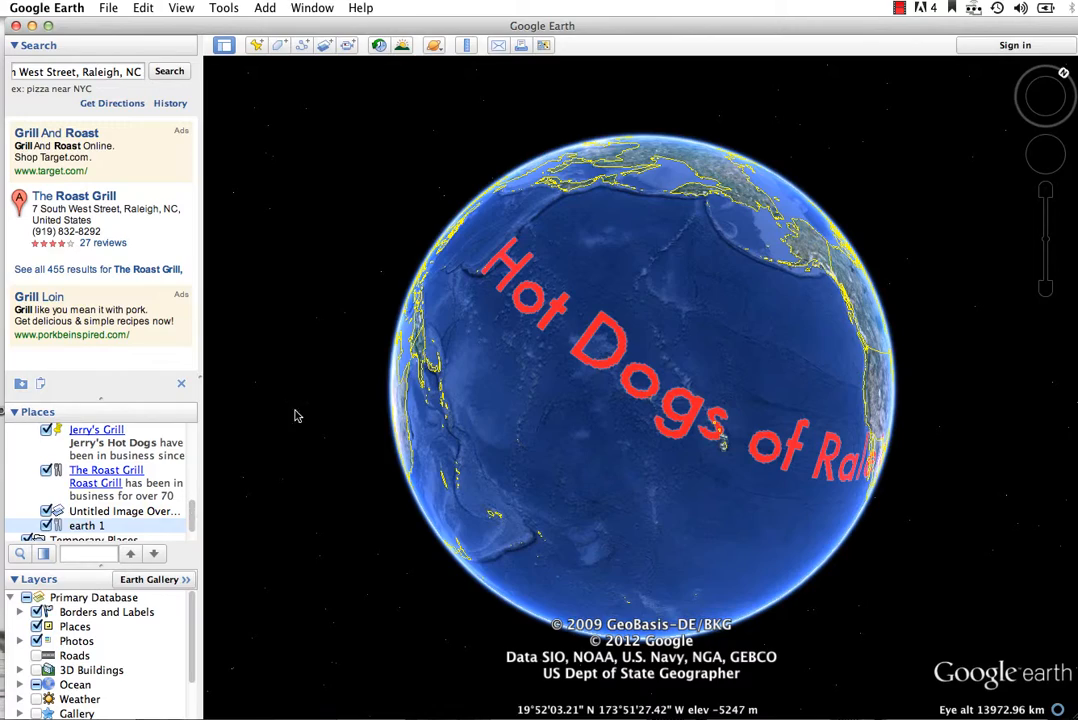
Add a placemark named "earth 2" with the globe turned to North America and the hot dog picture over the Atlantic
left_click_drag(580, 356, 342, 265)
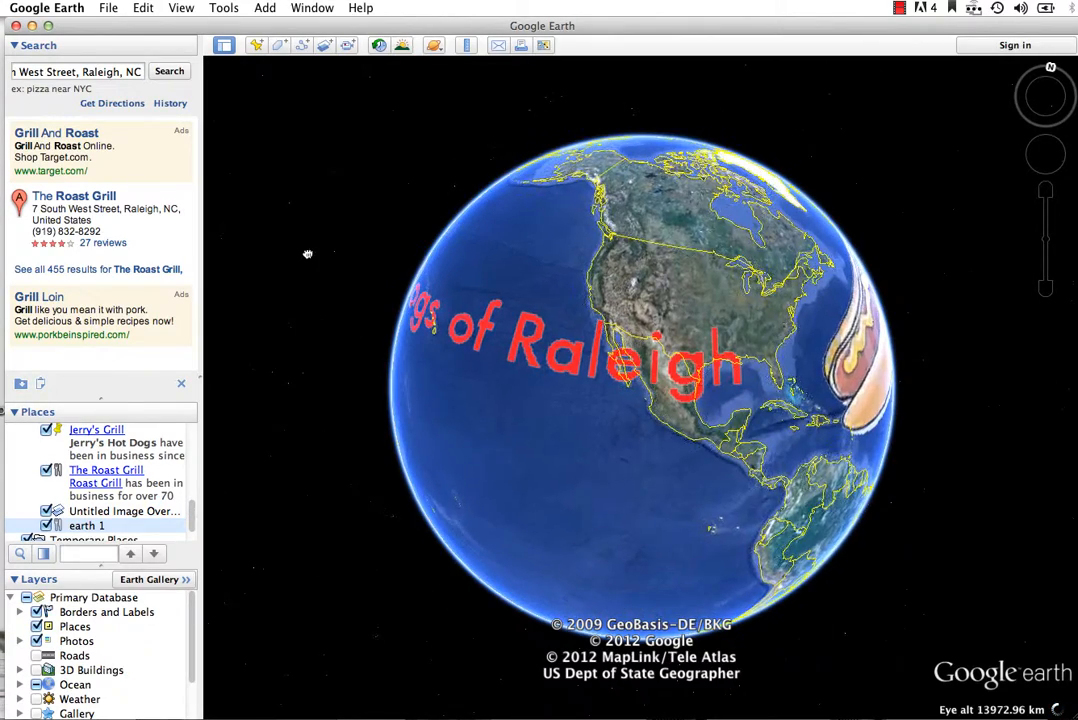
left_click_drag(735, 372, 557, 409)
left_click(256, 46)
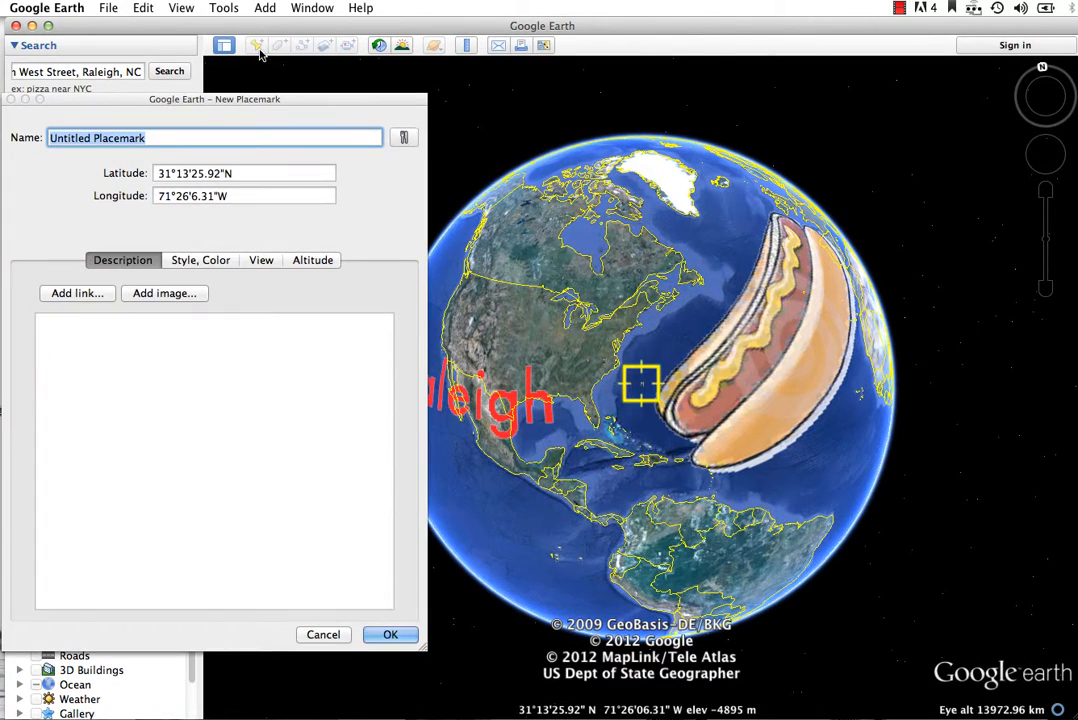
type("eart")
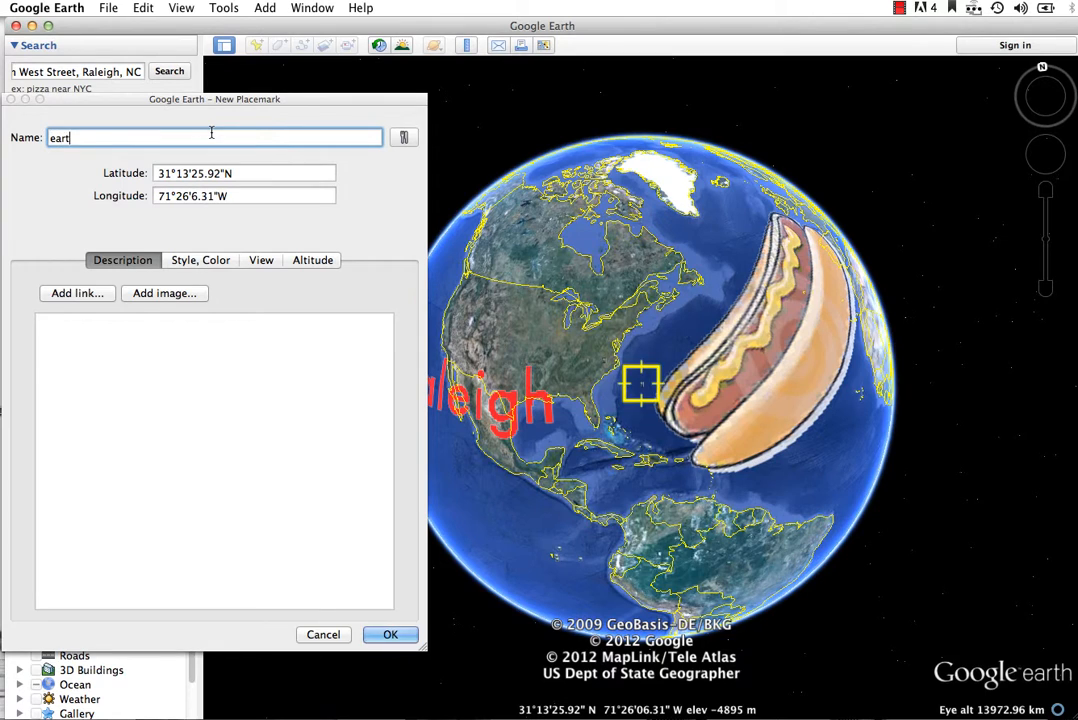
type("h 2")
key("Return")
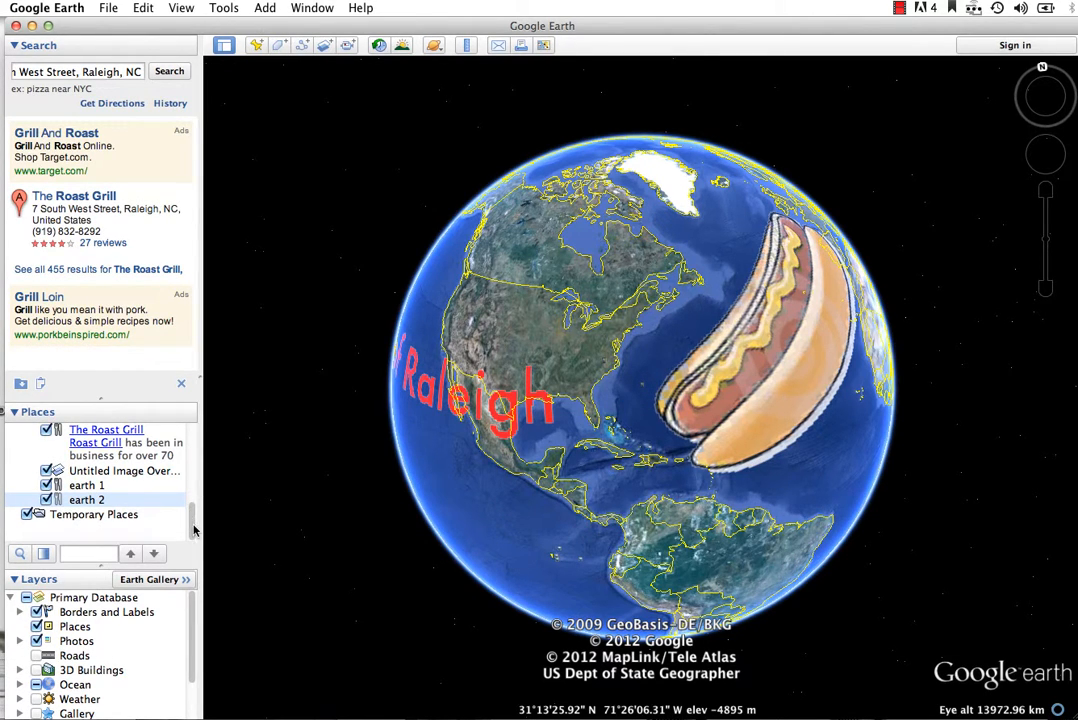
Reorder the "Hotdogs of Raleigh" folder with "earth 1" and "earth 2" above Snoopy's Hot Dogs, clearing the search results for room
mouse_move(105, 502)
left_mouse_down()
mouse_move(103, 432)
mouse_move(95, 540)
mouse_move(119, 540)
mouse_move(118, 428)
mouse_move(108, 536)
mouse_move(110, 485)
left_mouse_up()
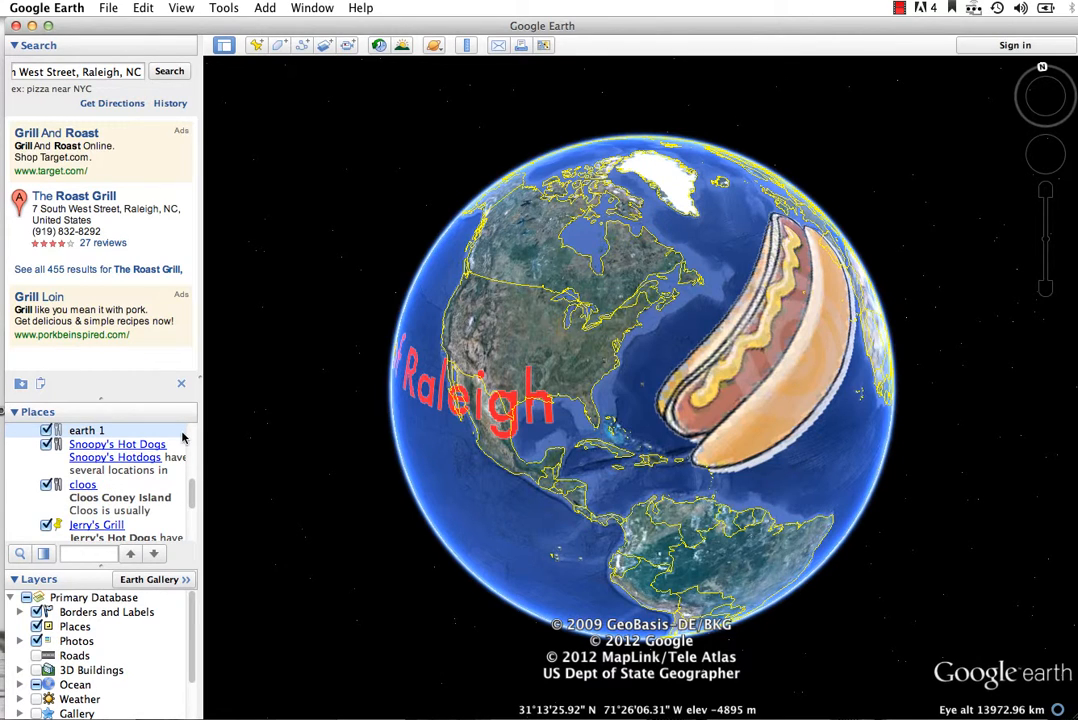
left_click(182, 386)
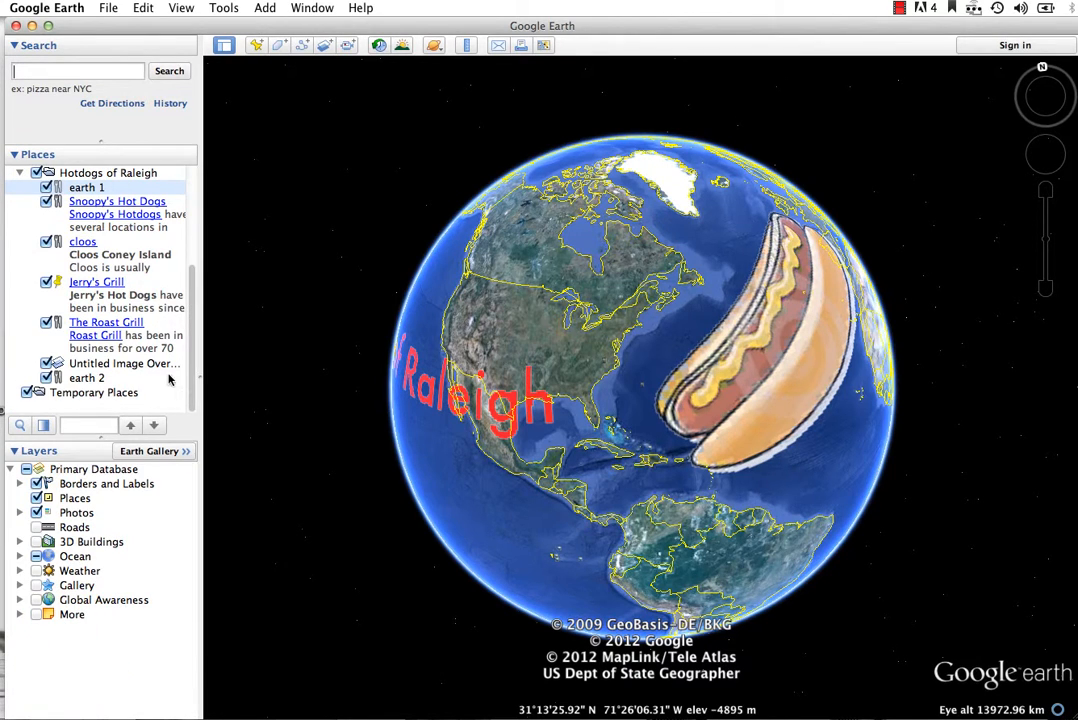
left_click_drag(100, 382, 113, 199)
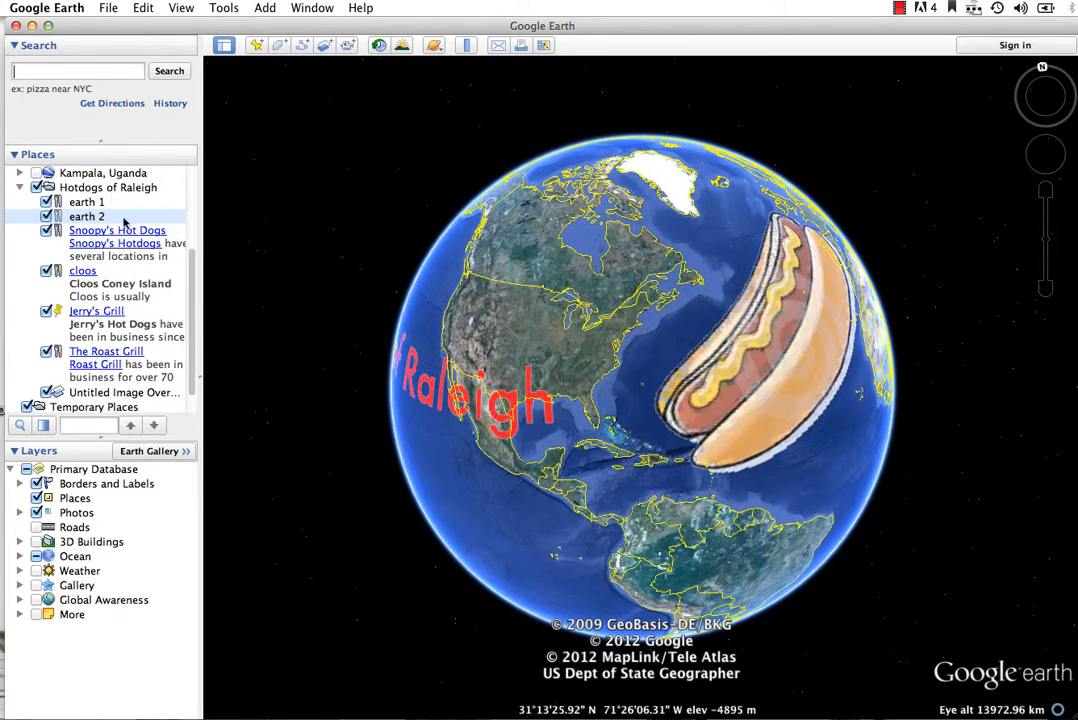